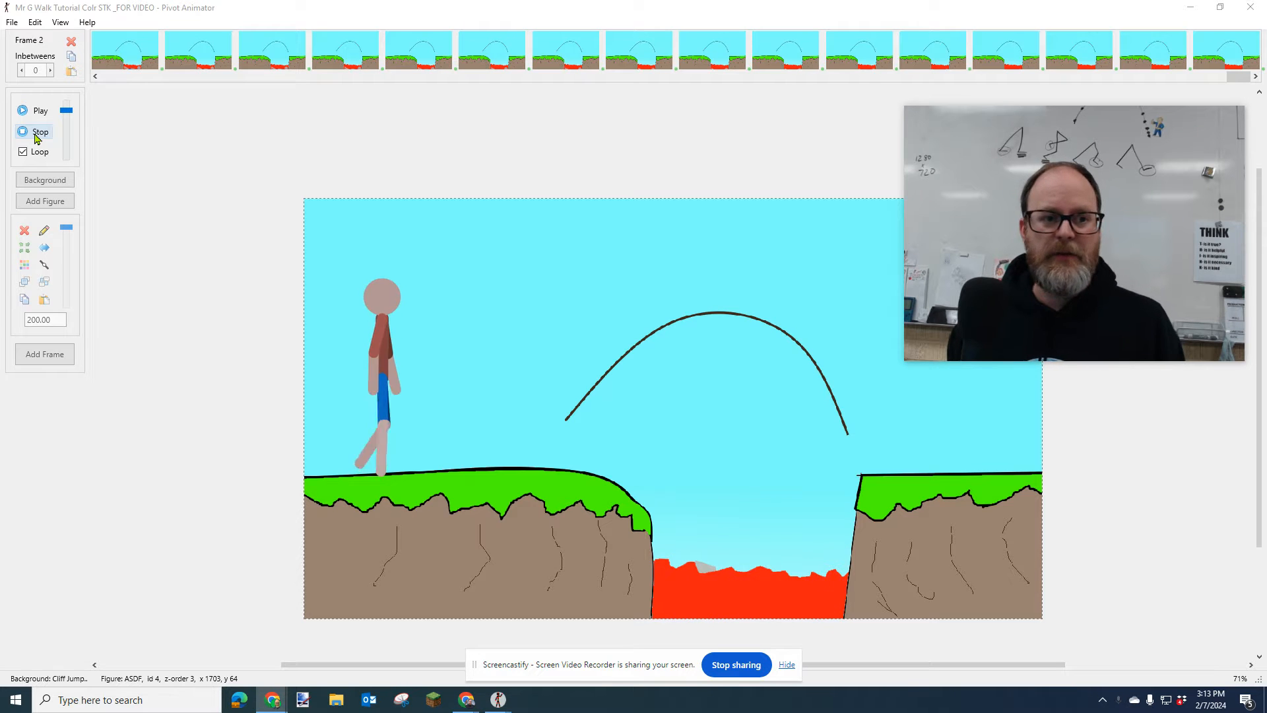
Step: Stop the finished sample animation's playback and move its window aside so the walk tut 2 project is accessible
click(36, 135)
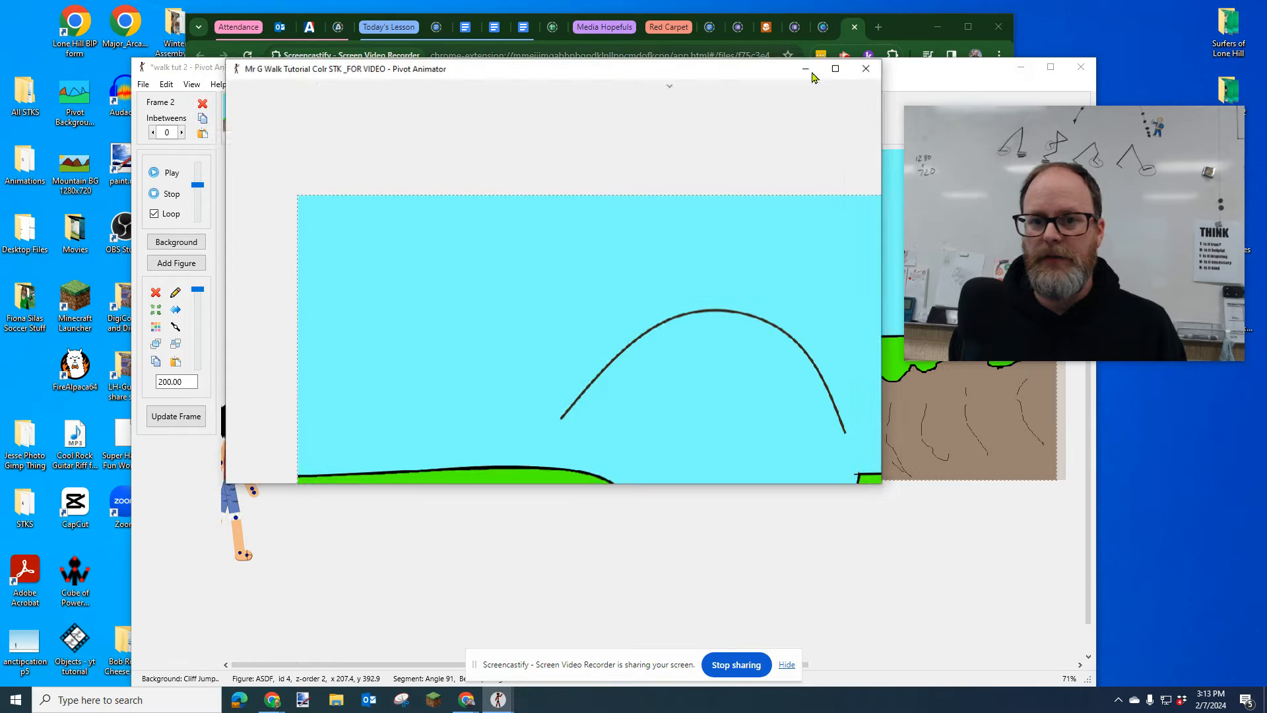
click(1220, 7)
drag(645, 72, 1266, 73)
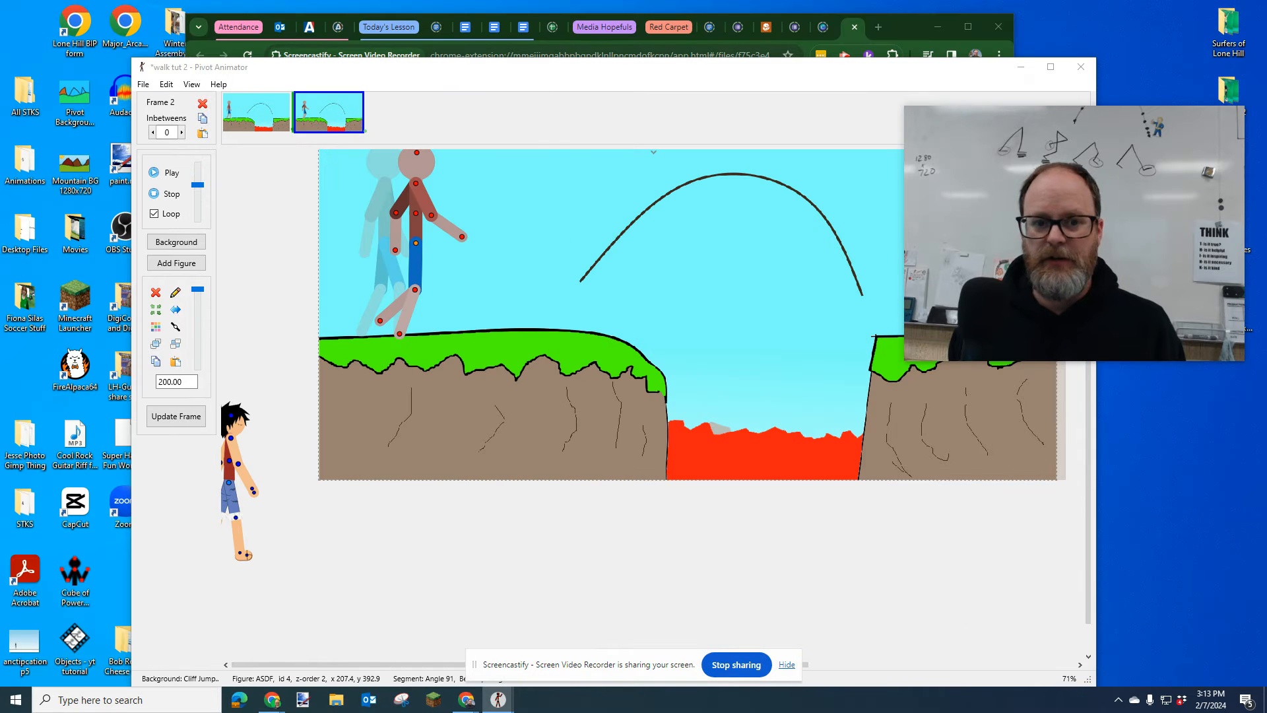
Step: Discard the unsaved pose changes in frame 2 and delete that frame from the walk tut 2 project
click(308, 119)
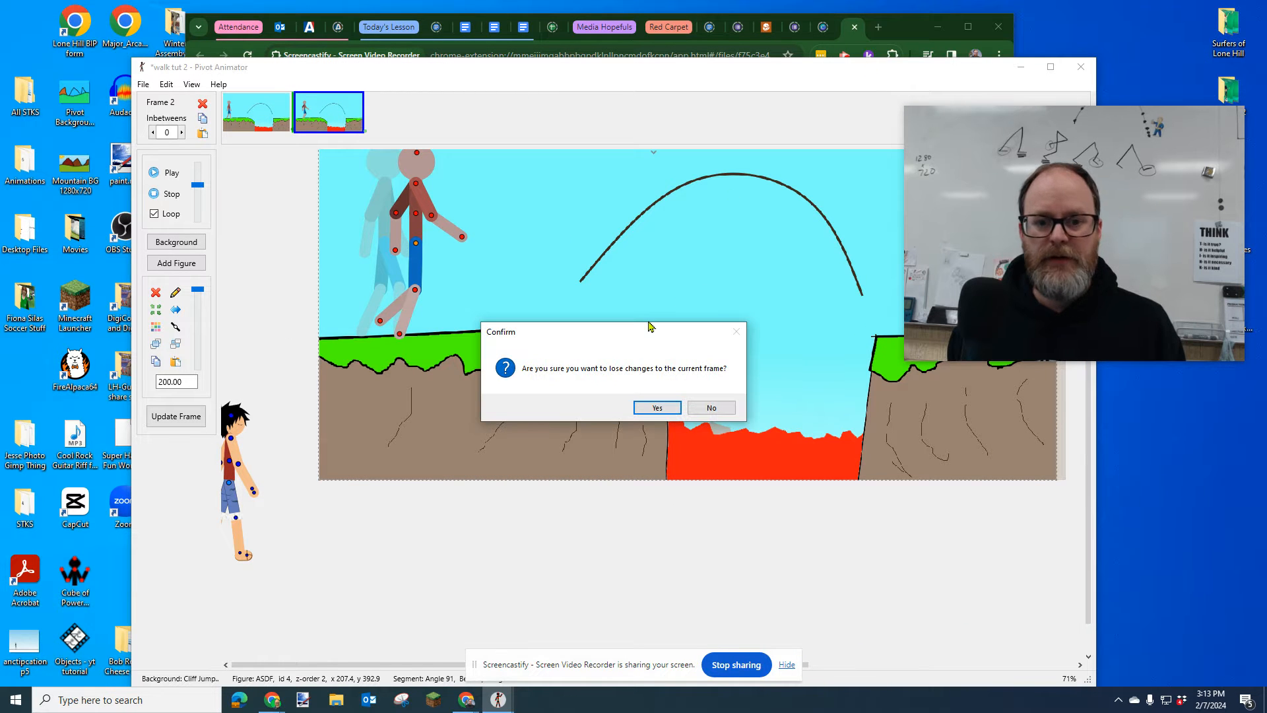
click(661, 407)
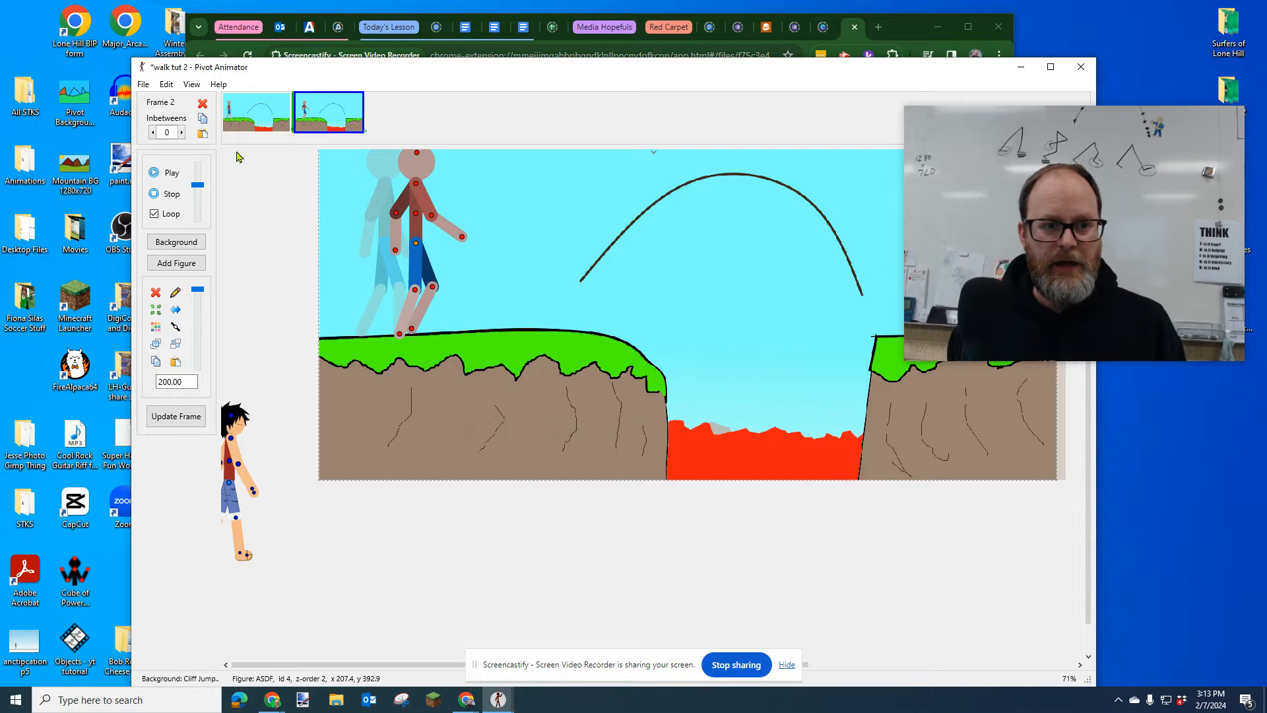
click(203, 104)
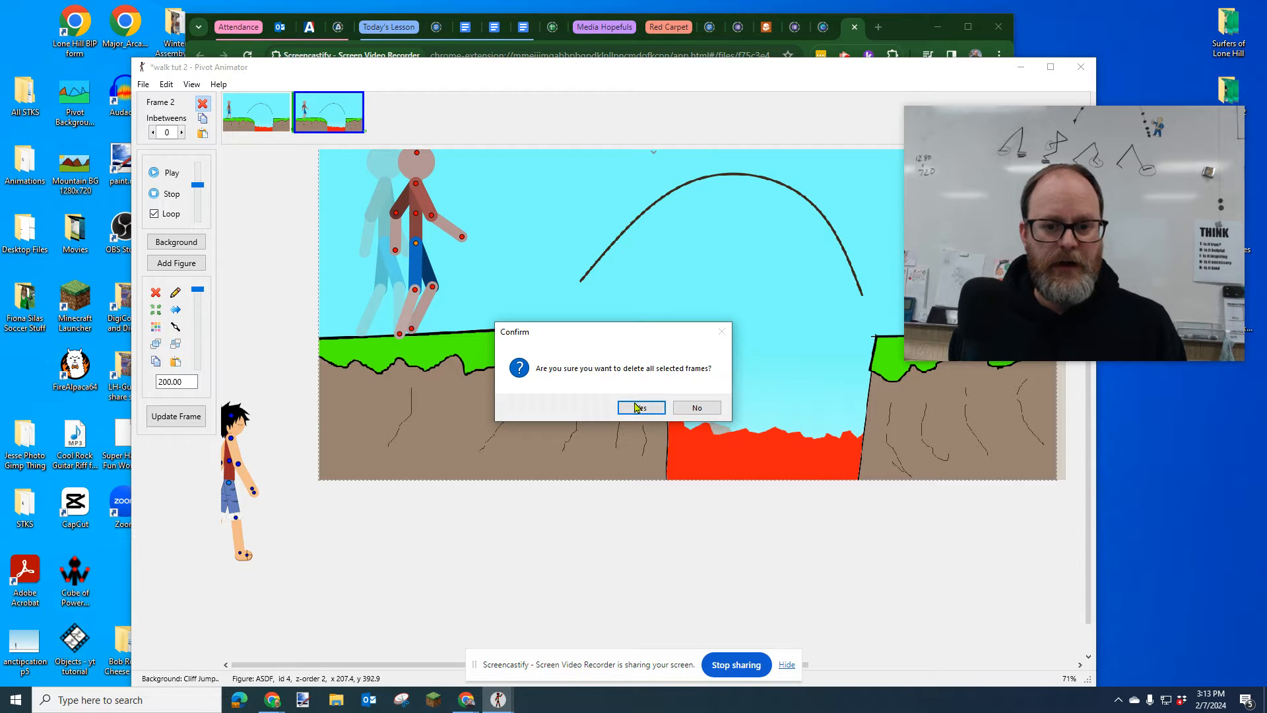
click(638, 408)
Step: Reposition and maximize the walk tut 2 project window
drag(980, 154, 987, 76)
drag(848, 71, 673, 112)
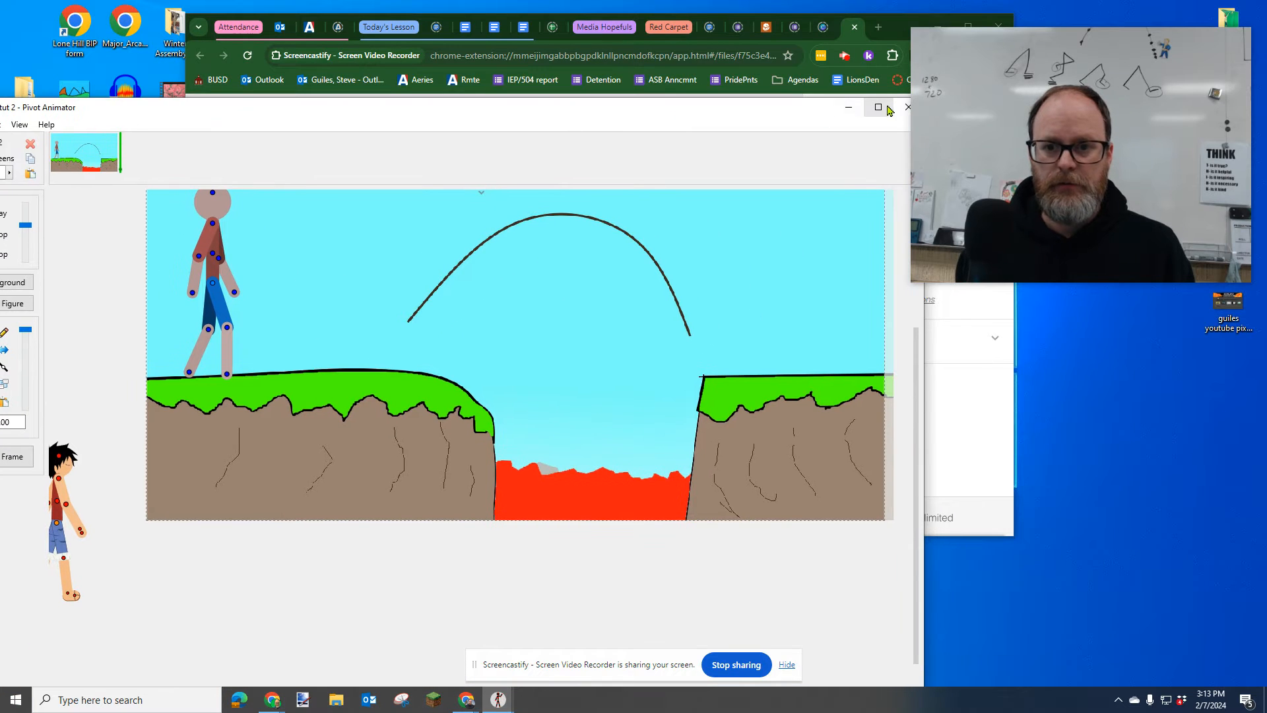
click(880, 108)
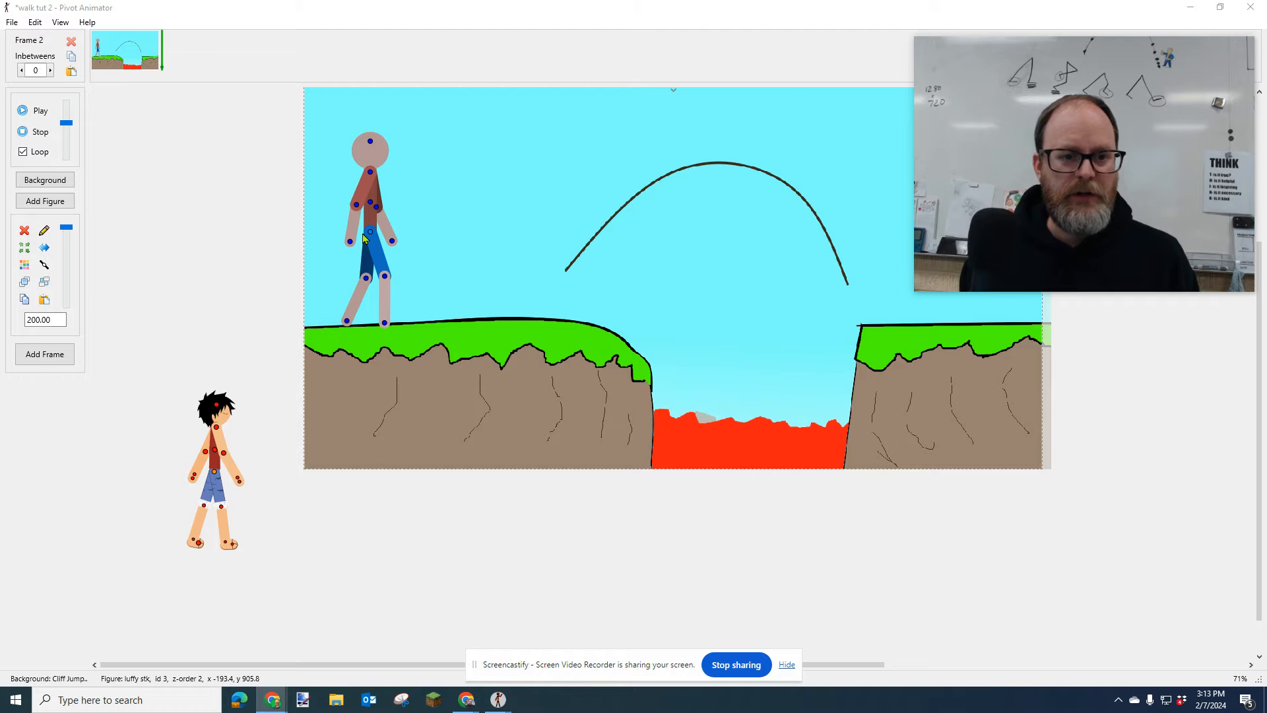
Step: Open the walking figure ASDF in the Figure Builder and darken its rear lower leg to hex colour 977171
scroll(363, 237, up, 1)
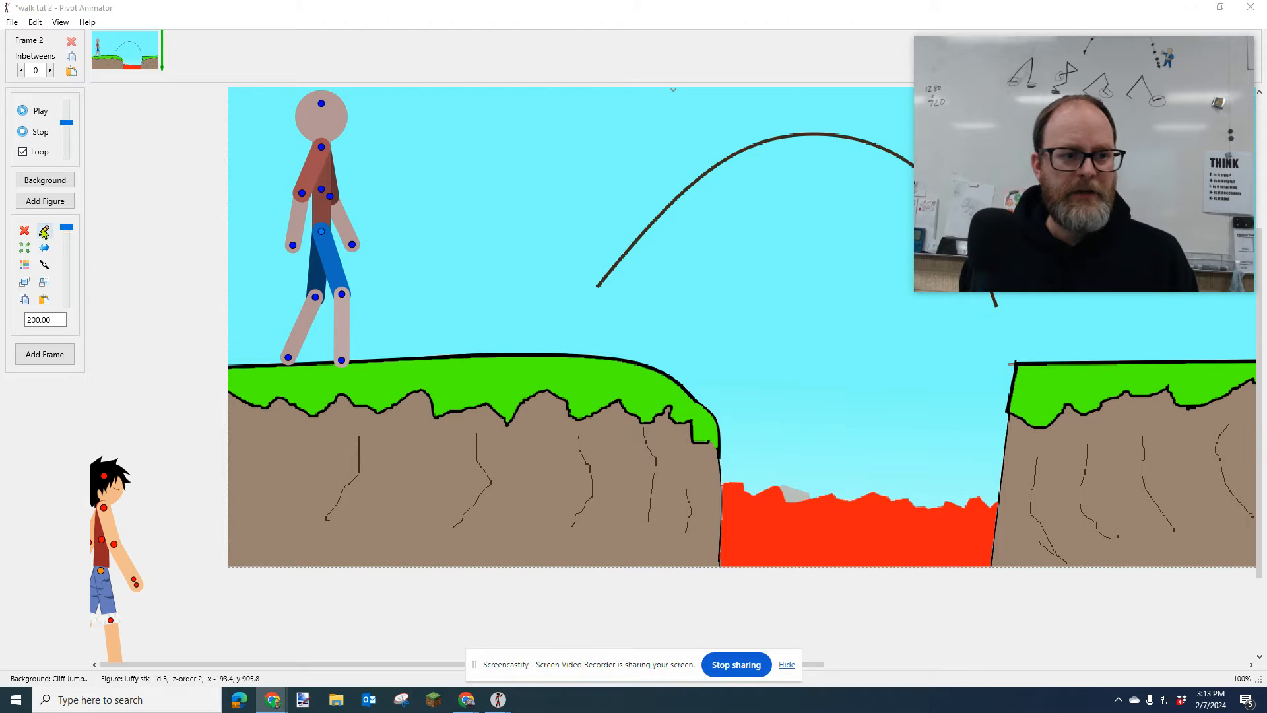
click(323, 241)
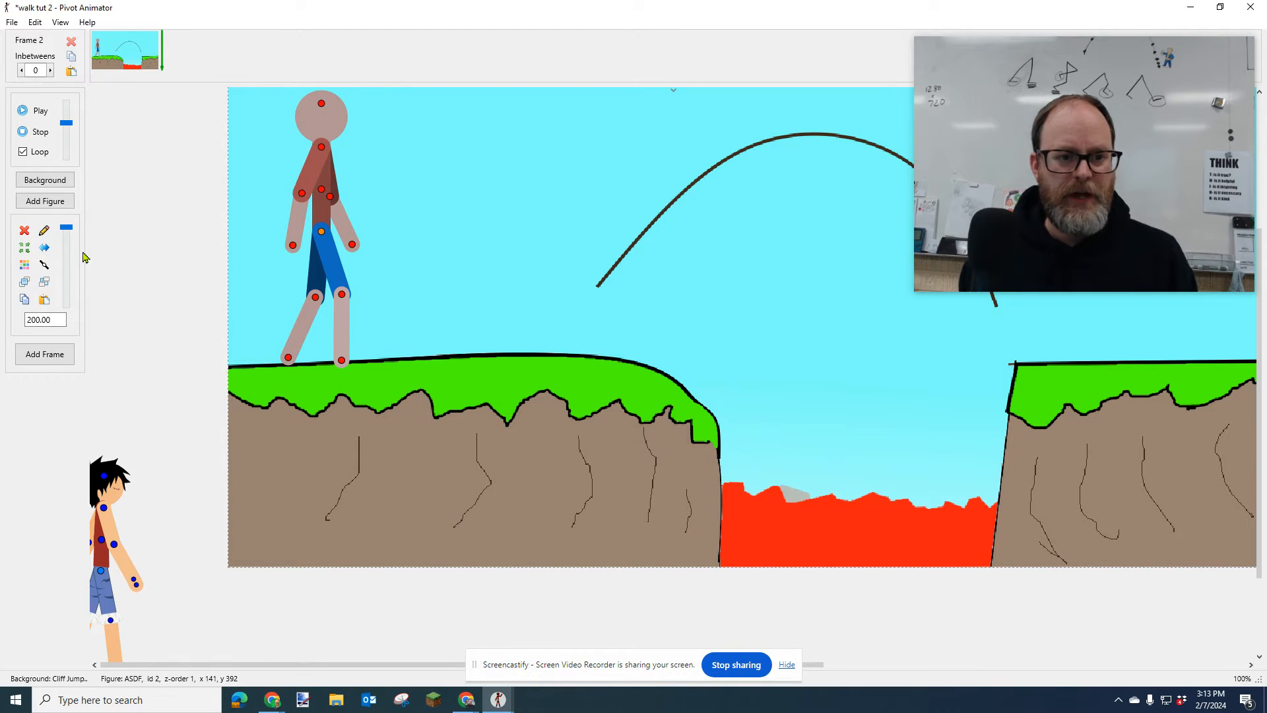
click(44, 230)
click(676, 283)
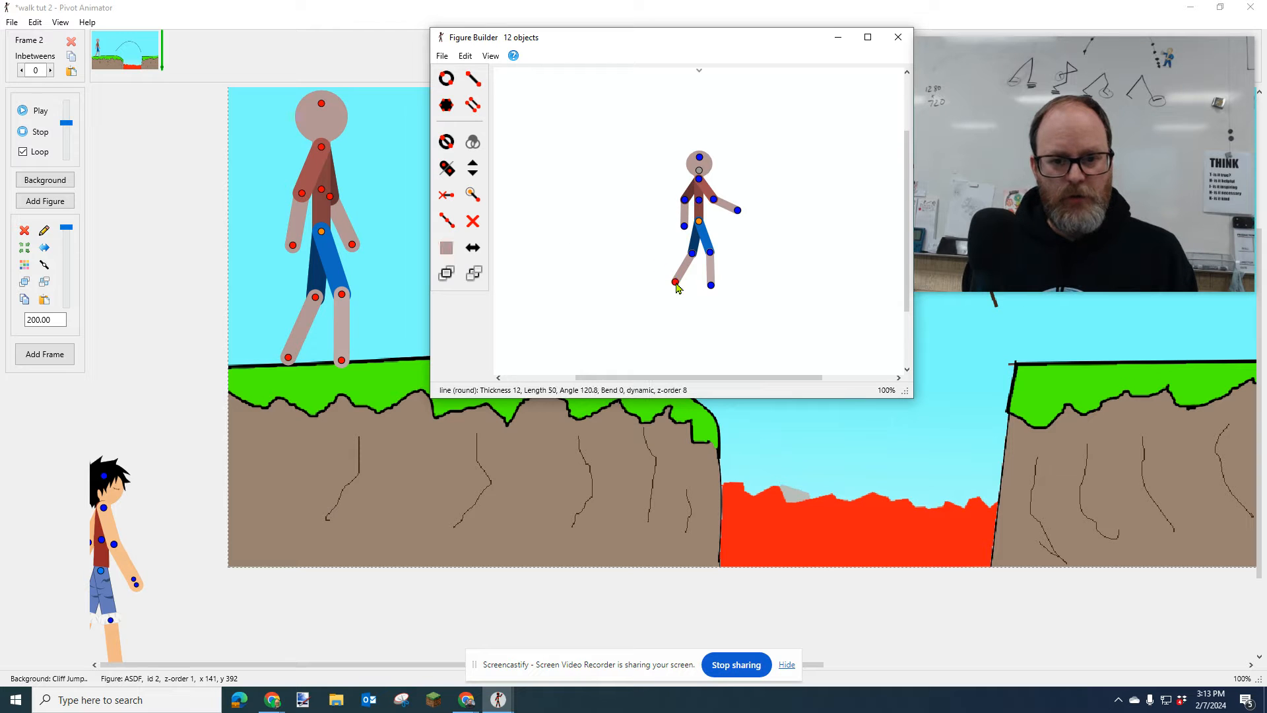
click(446, 248)
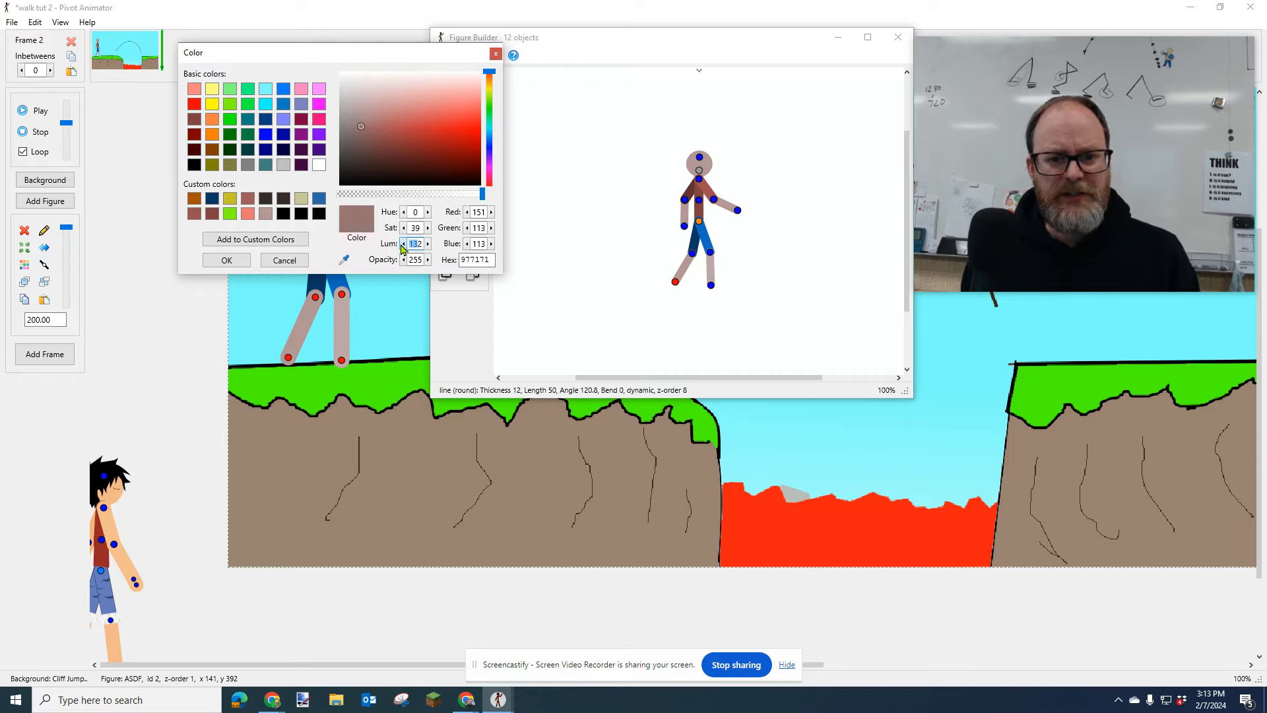
click(285, 260)
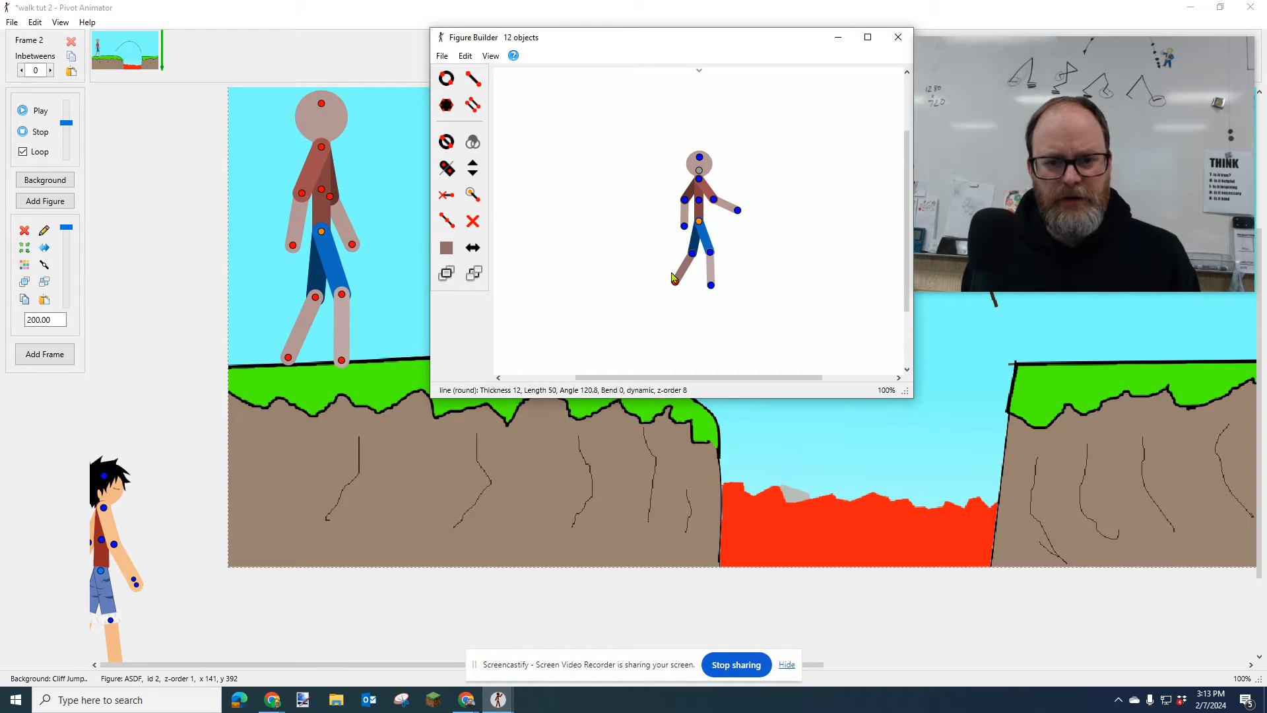
Step: Colour the figure's rear forearm with hex value A08181
click(685, 227)
click(446, 248)
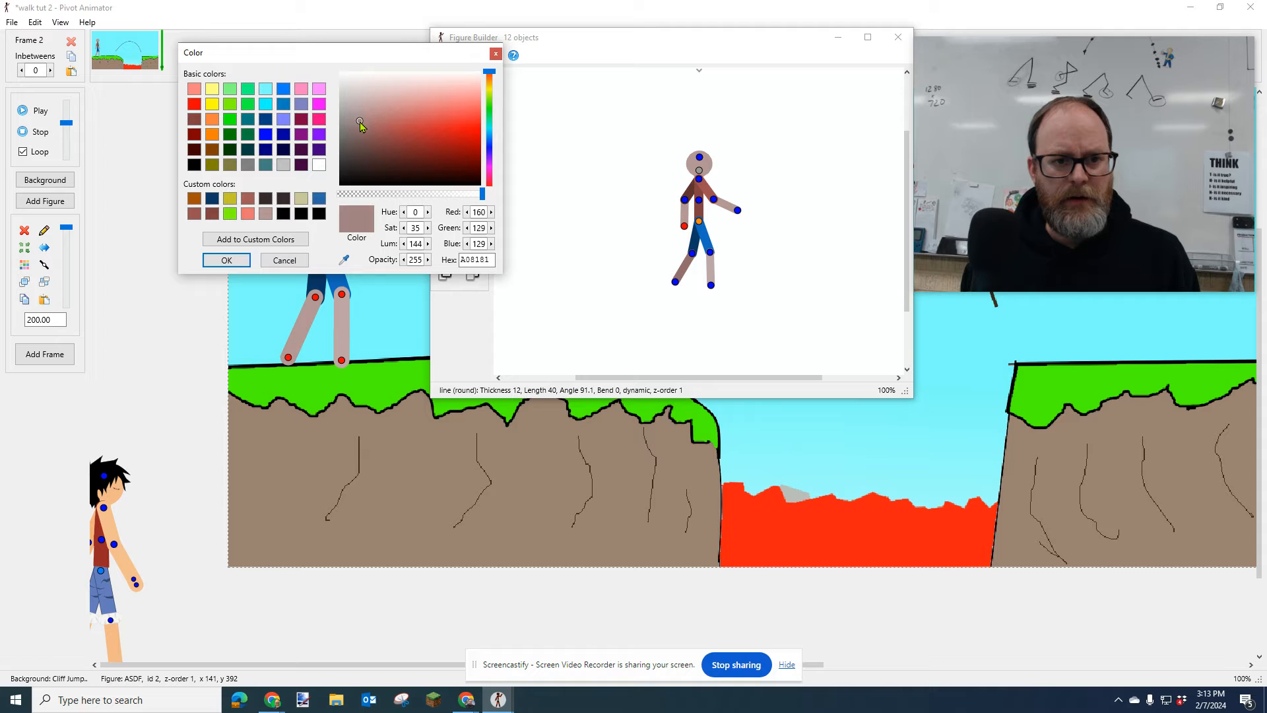
click(227, 260)
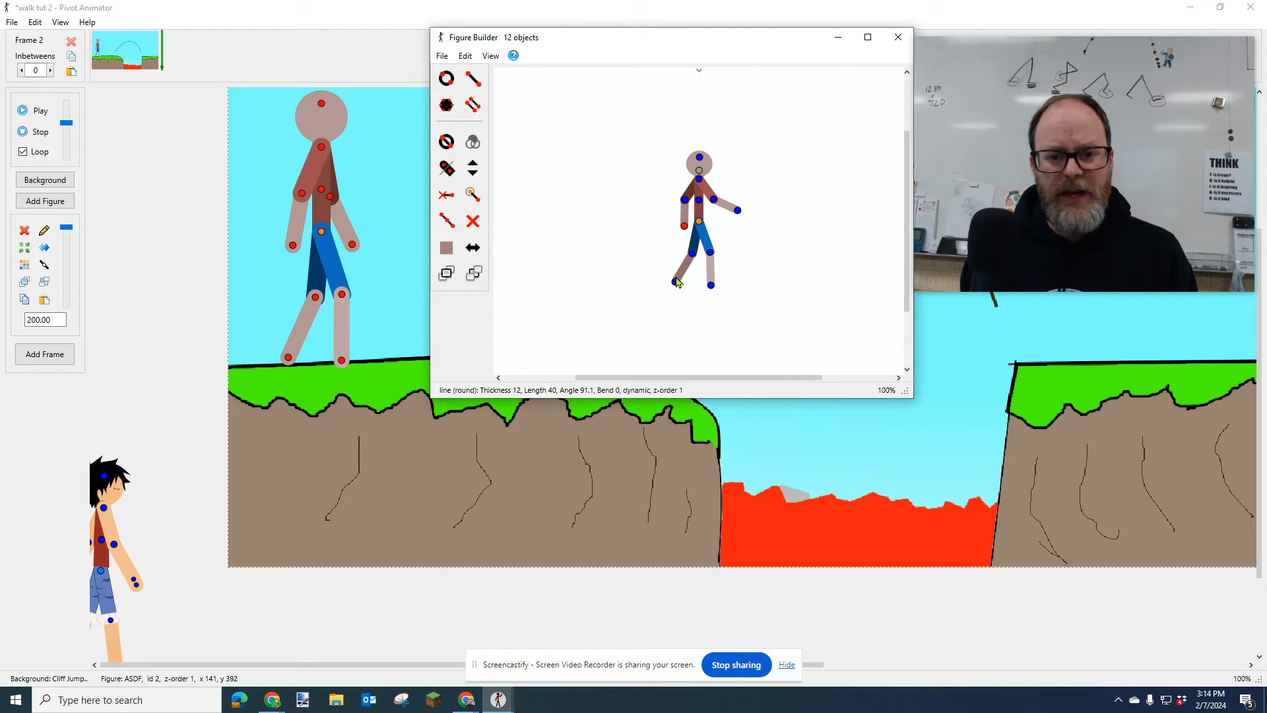
Step: Try a greater thickness on the rear lower leg, and set it back to 12
click(676, 283)
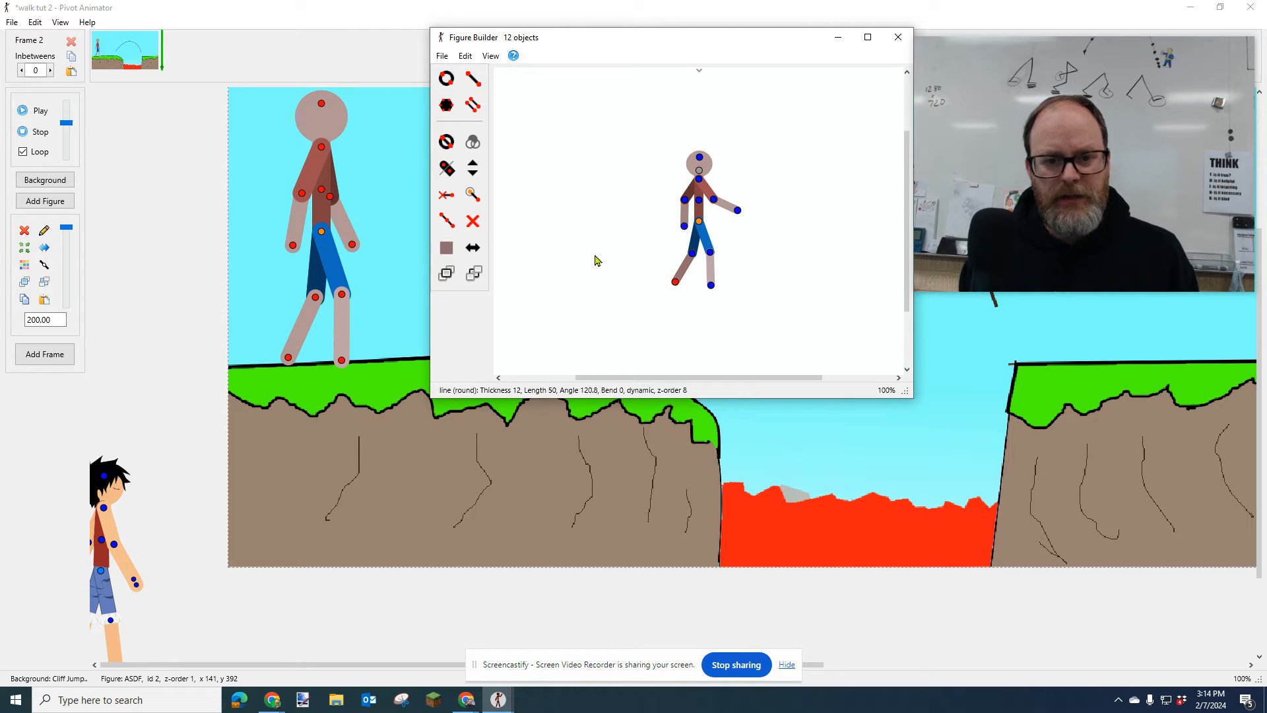
click(473, 165)
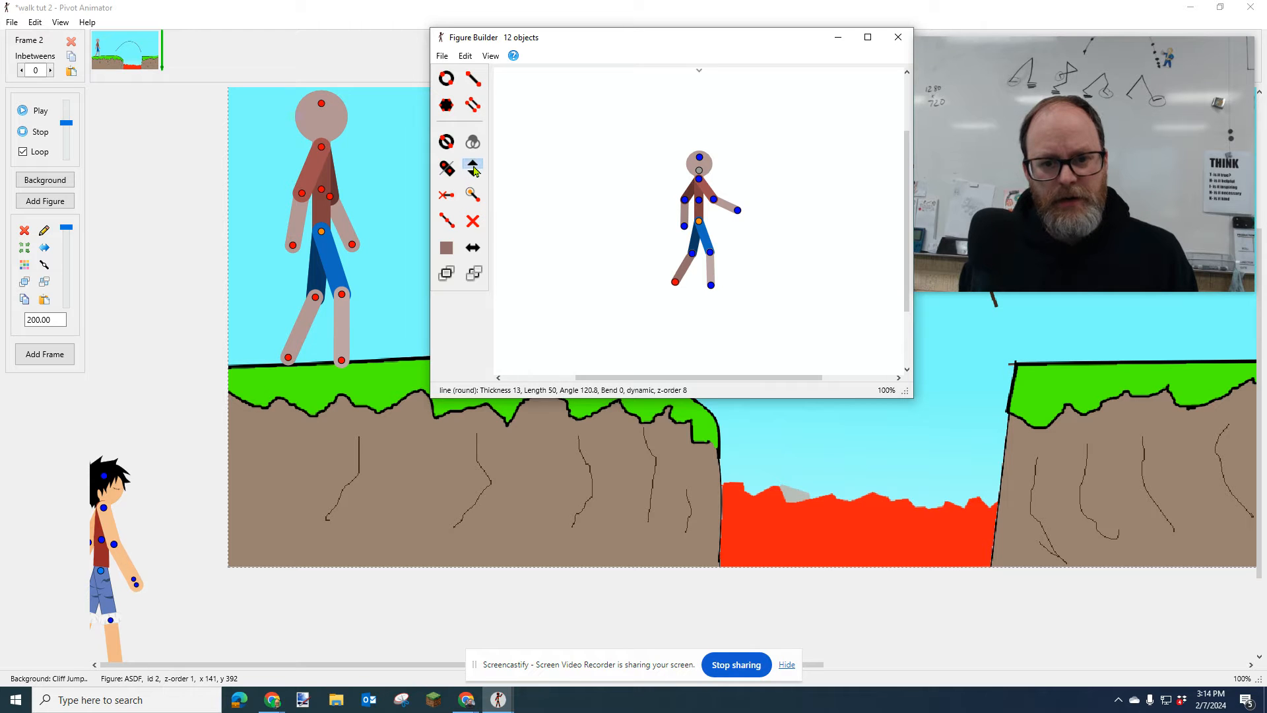
click(474, 165)
click(474, 174)
click(473, 174)
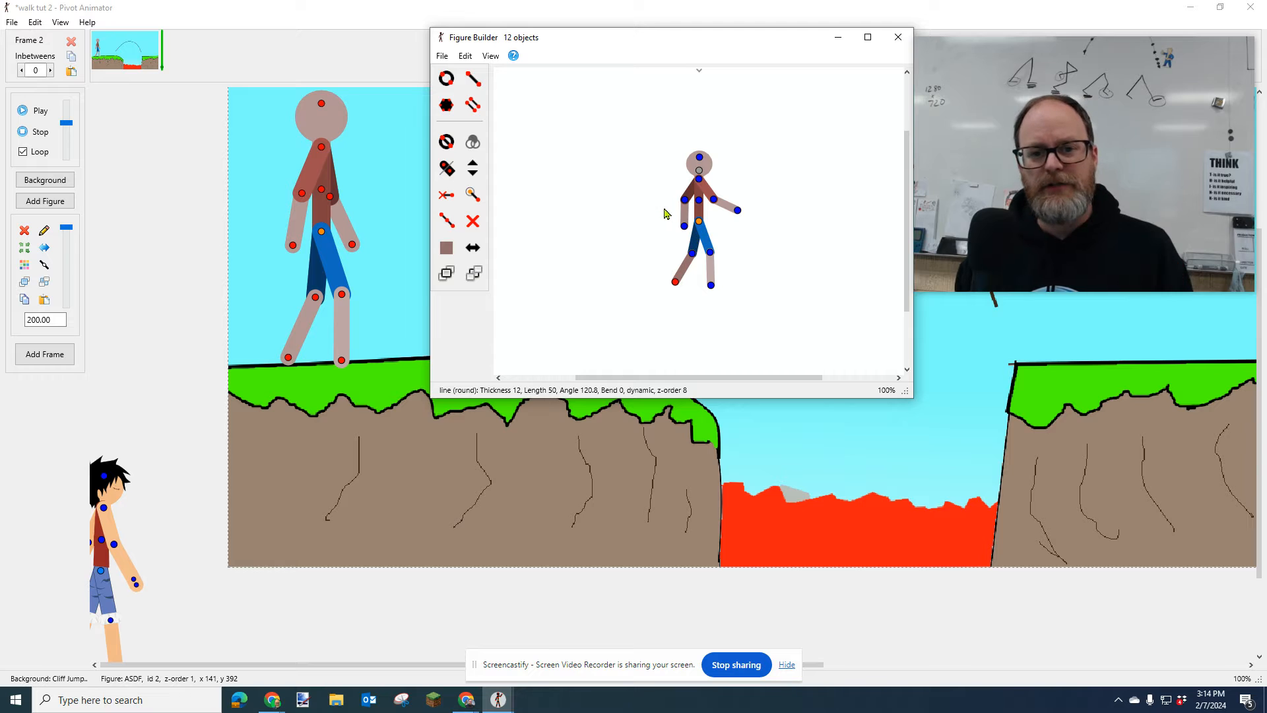
Step: Apply the edits to the animation by modifying figure type ASDF, saving the current project first
click(442, 58)
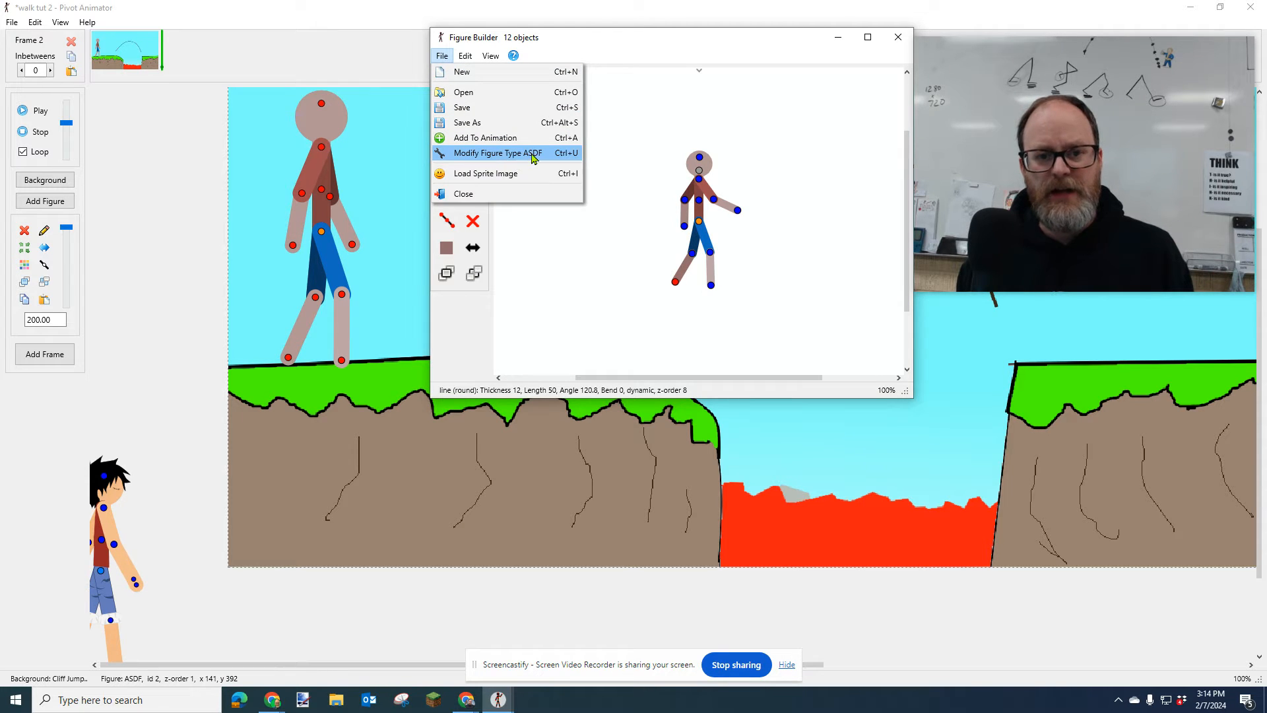
click(532, 154)
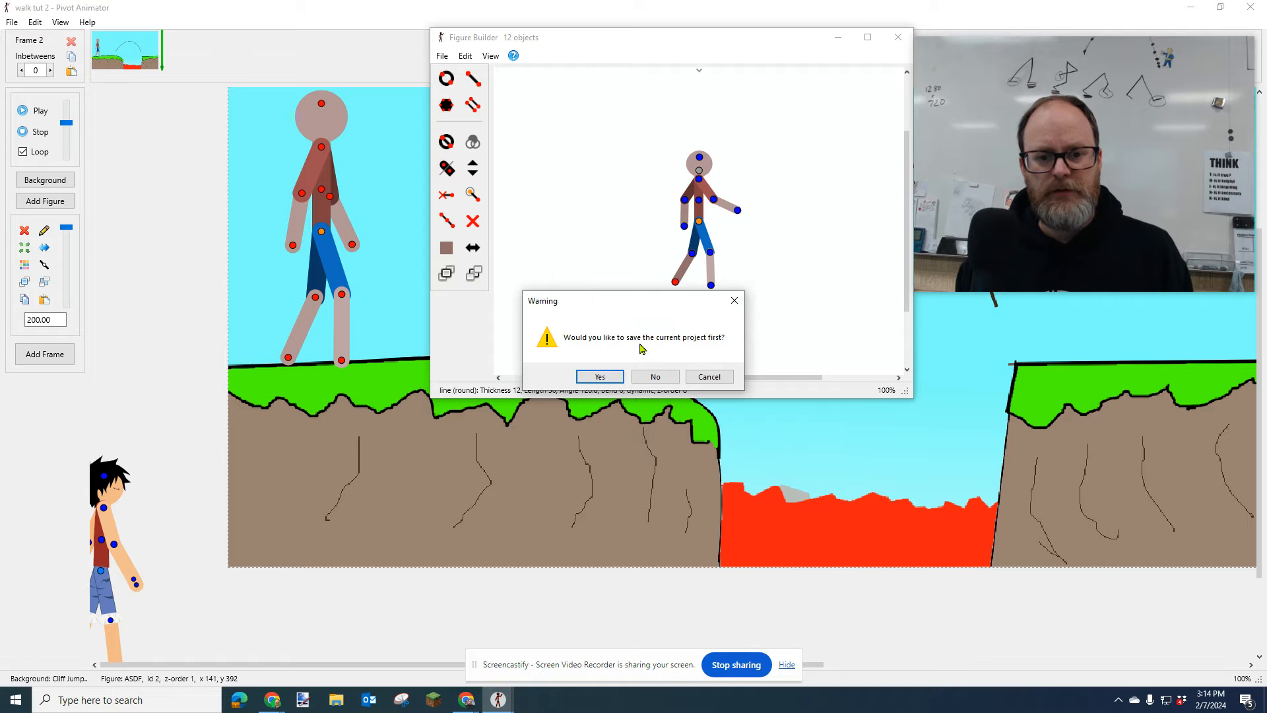
click(612, 377)
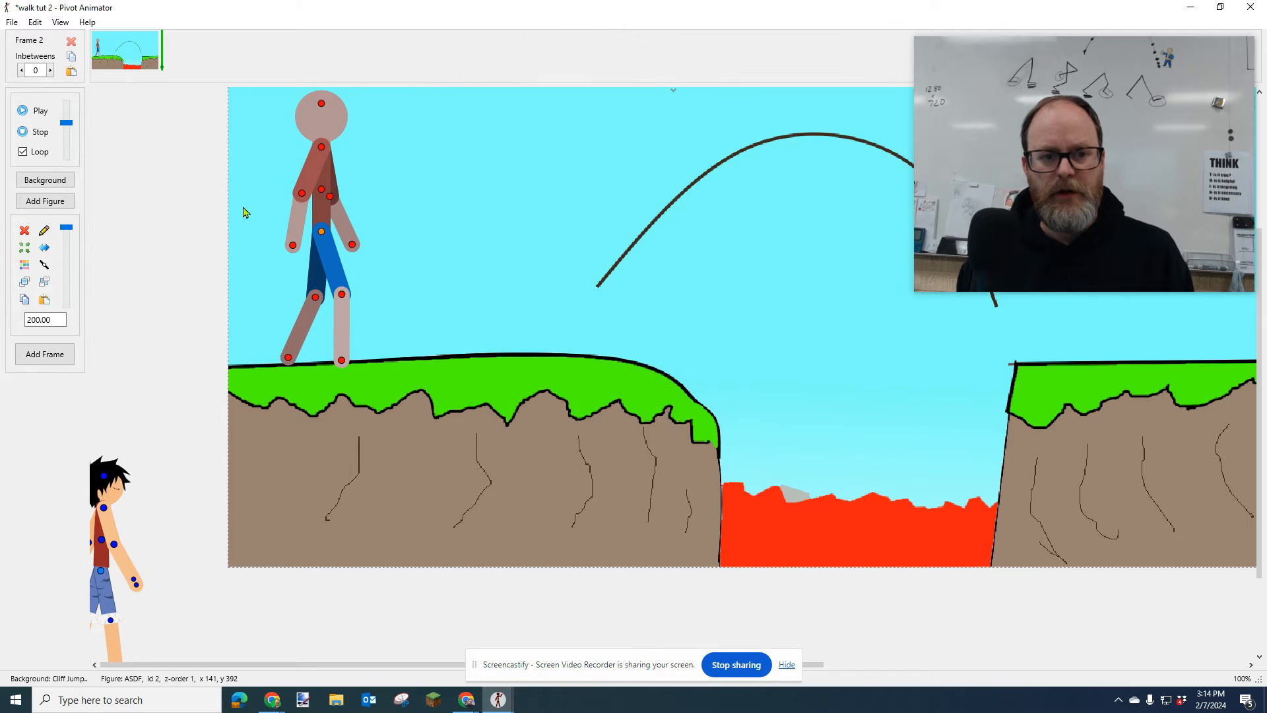
Step: Lower the walking figure slightly to x 140, y 395, and swing its forearms and front arm forward
mouse_move(321, 234)
mouse_down()
mouse_move(348, 234)
mouse_move(323, 239)
mouse_up()
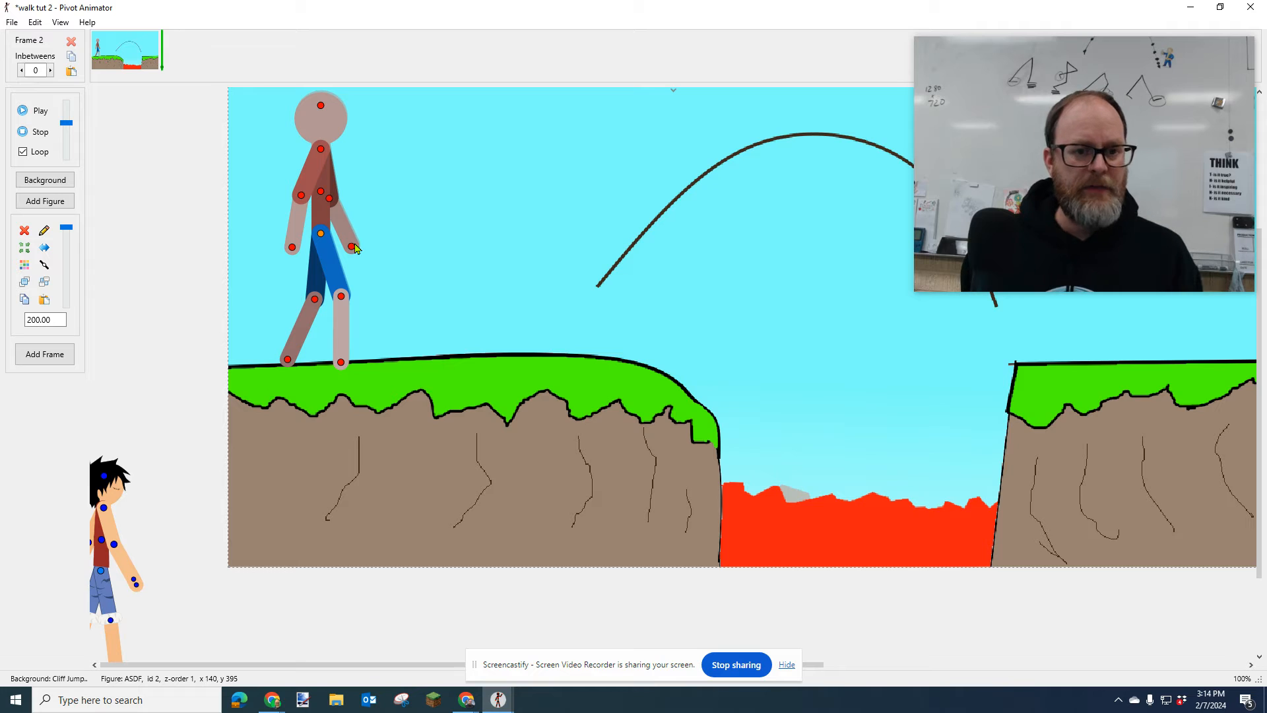
drag(355, 247, 295, 213)
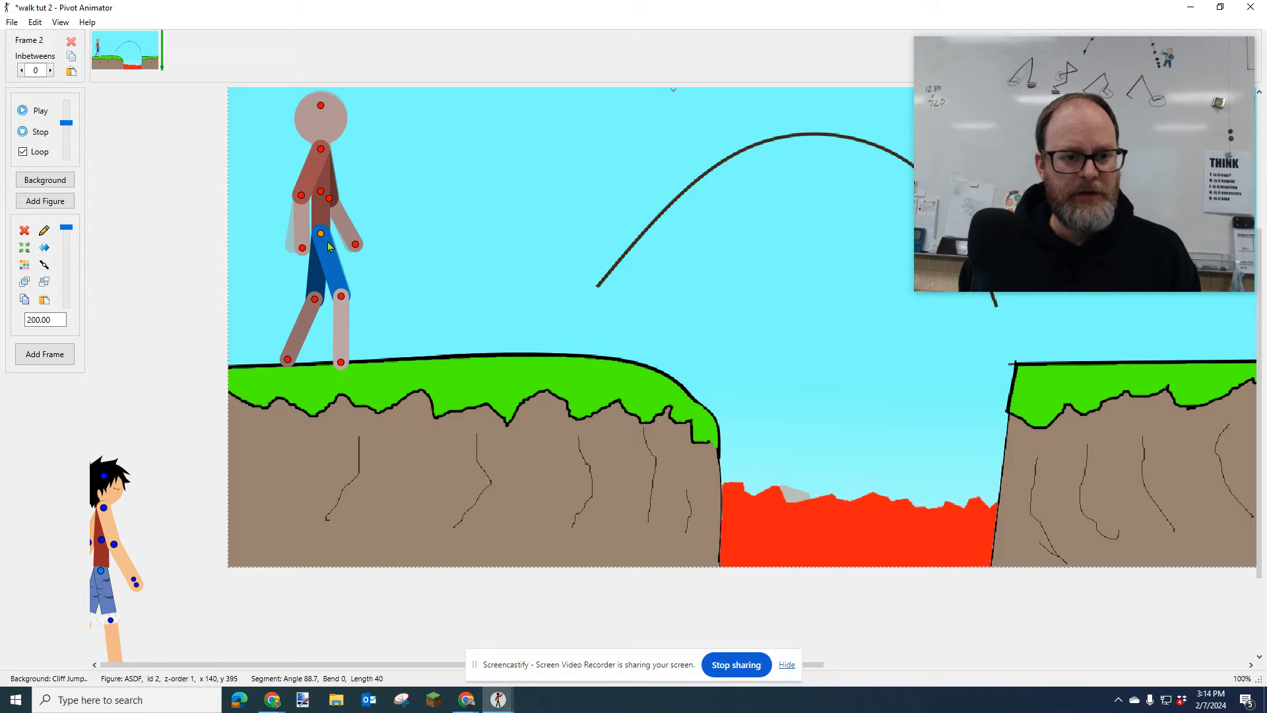
drag(305, 200, 307, 202)
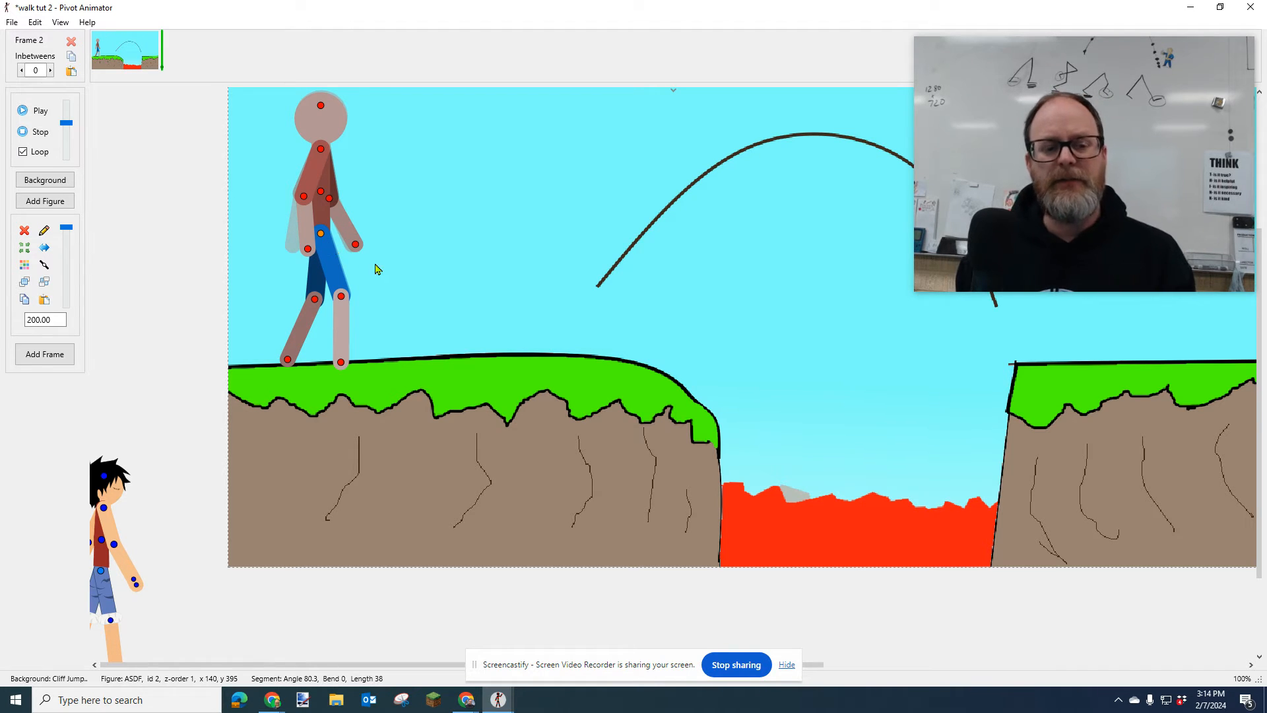
Step: Shift the figure forward to about x 171, y 392, swing its front leg back to keep the foot planted, and add the frame
drag(322, 236, 340, 231)
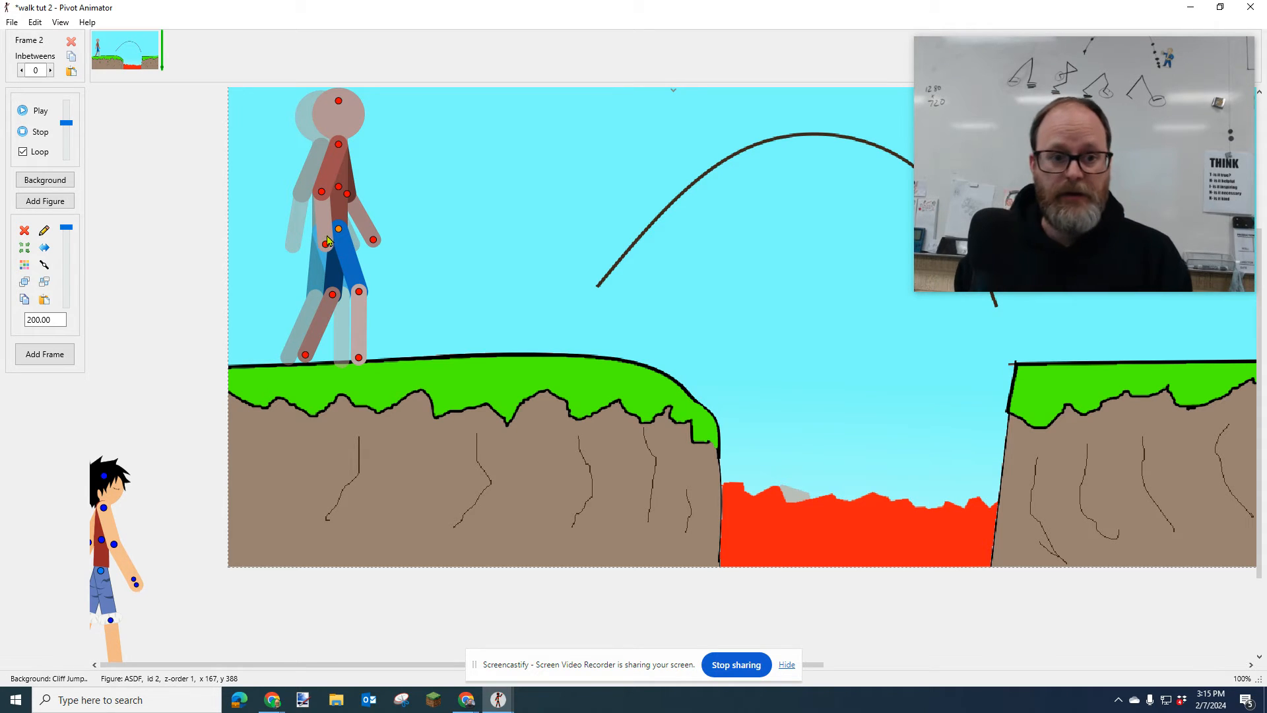
mouse_move(339, 231)
mouse_down()
mouse_move(293, 232)
mouse_move(340, 232)
mouse_up()
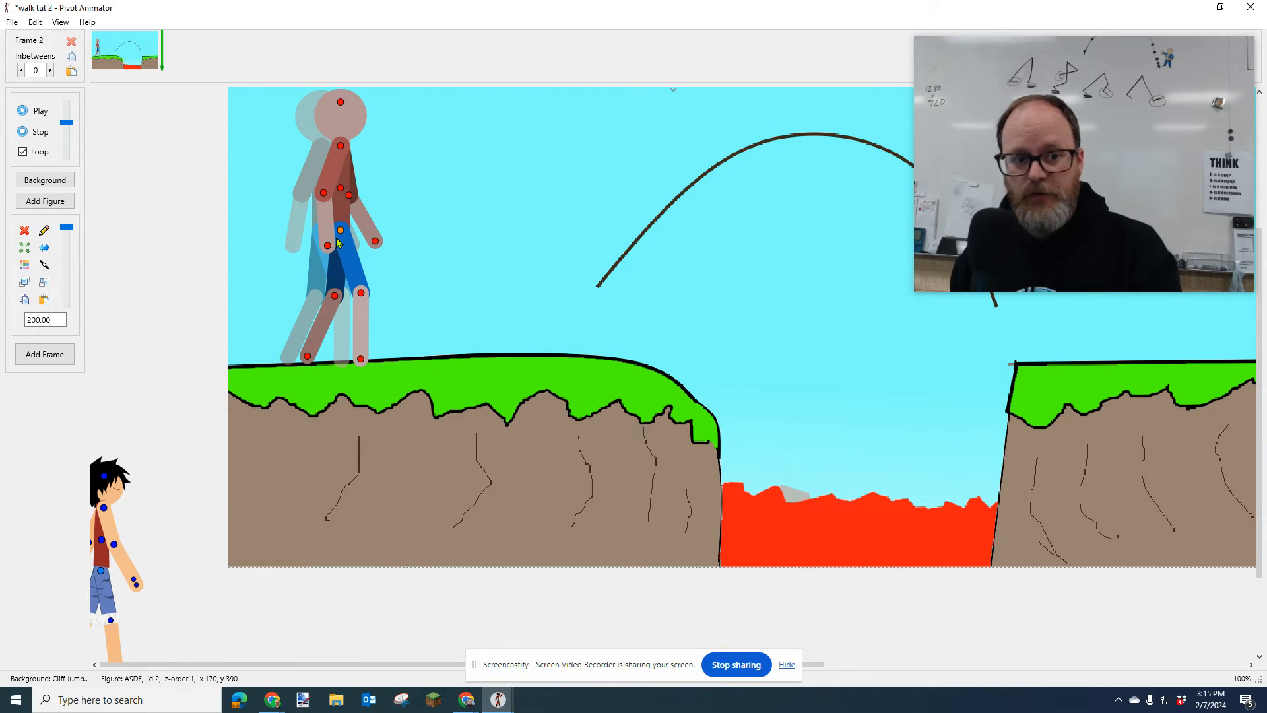
mouse_move(362, 294)
mouse_down()
mouse_move(315, 295)
mouse_move(353, 305)
mouse_up()
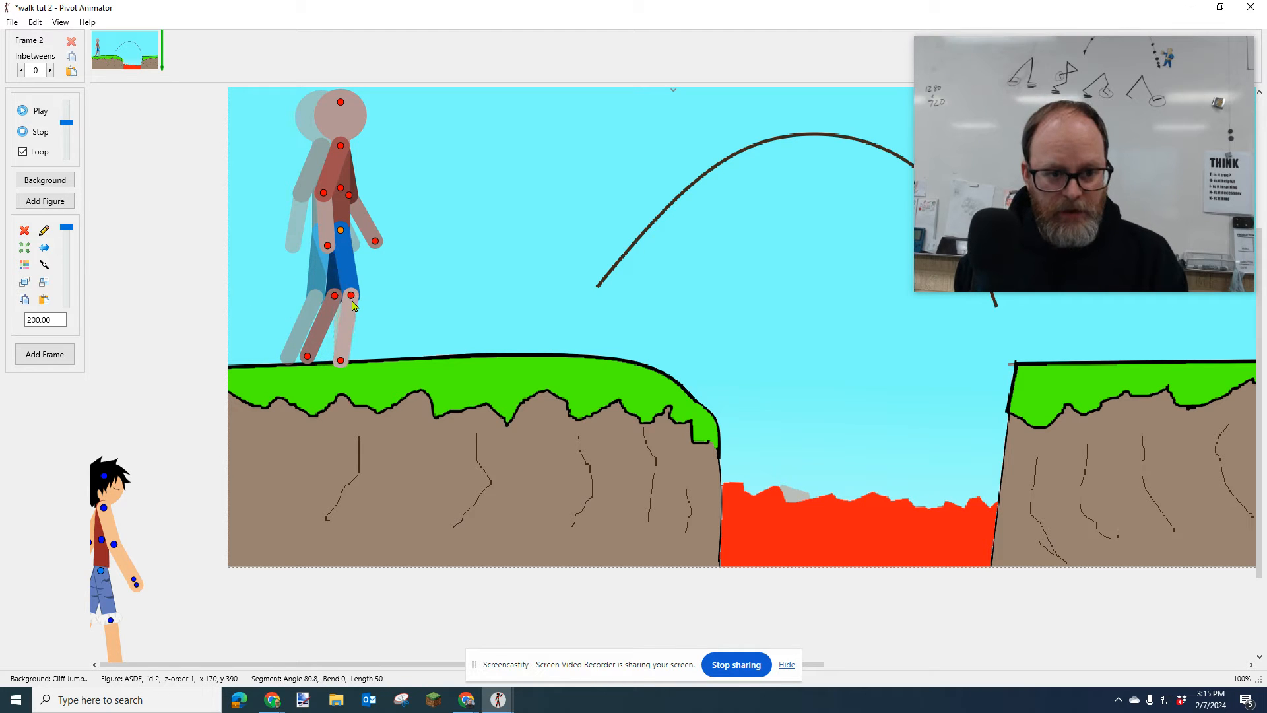
scroll(342, 303, up, 5)
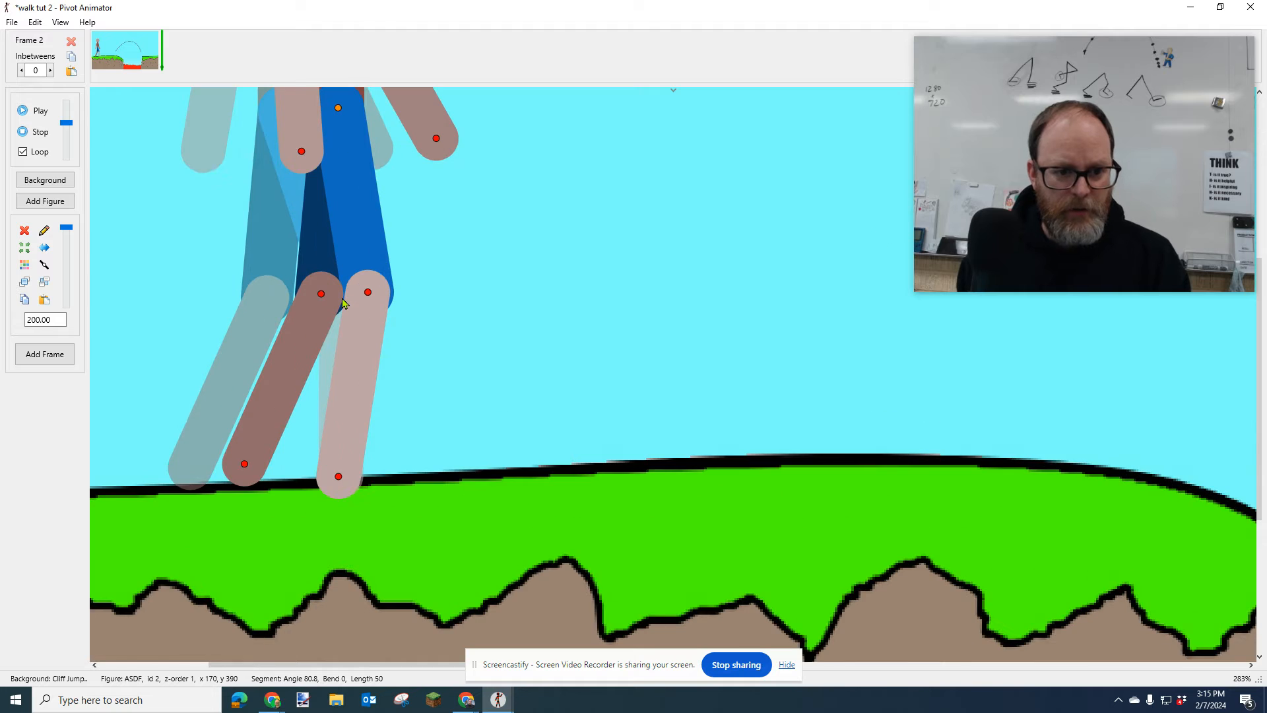
scroll(342, 303, down, 3)
drag(340, 205, 341, 207)
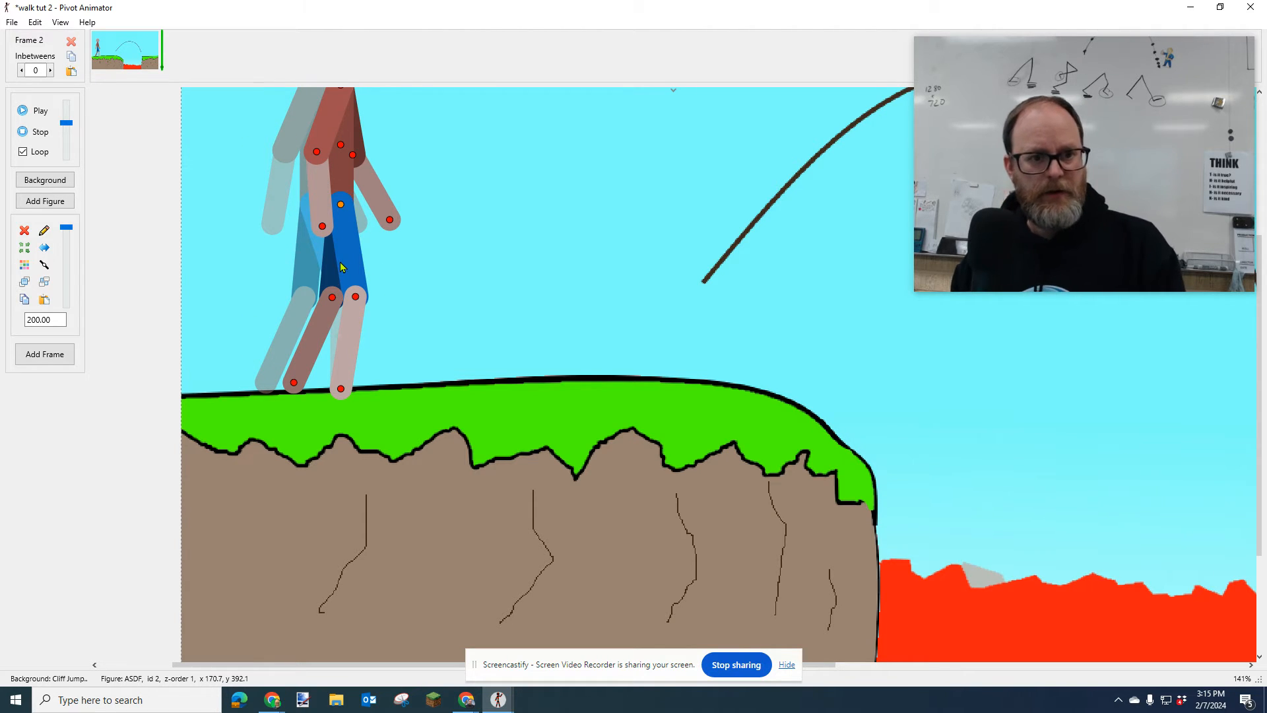
key(ctrl+space)
Step: Set the number of onion skins to 4 in the program preferences
click(35, 22)
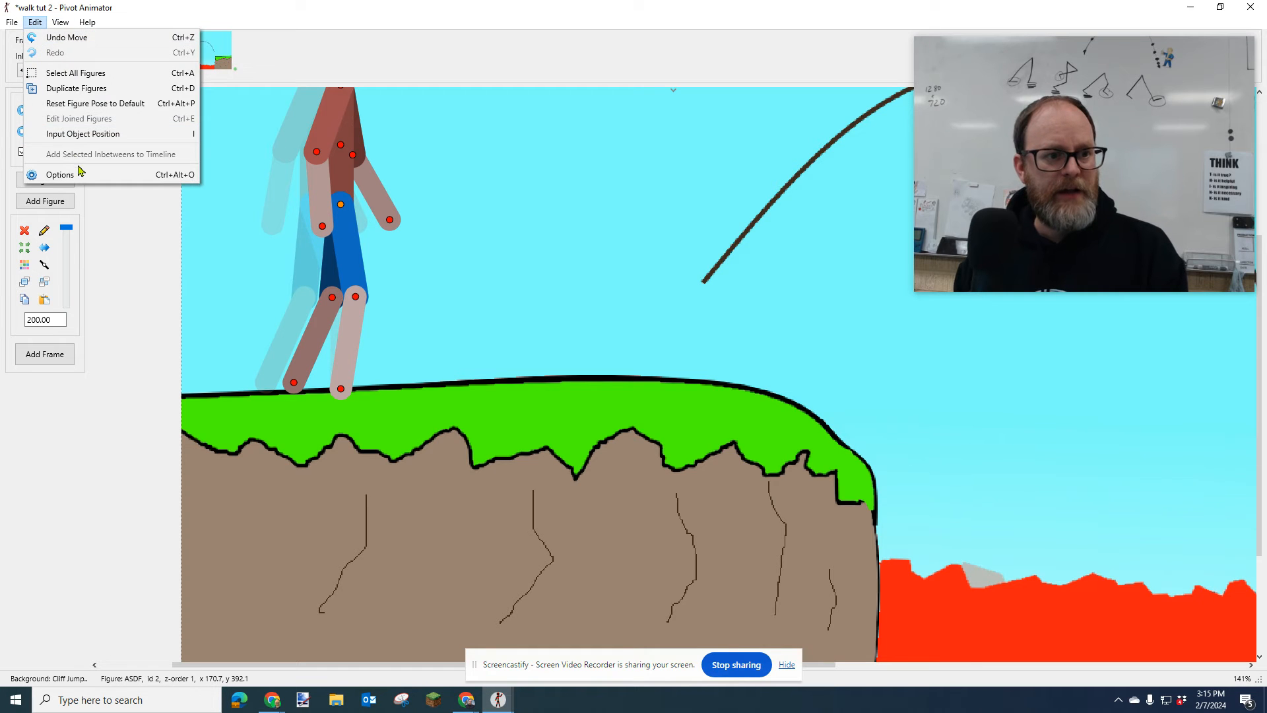
click(82, 171)
click(620, 263)
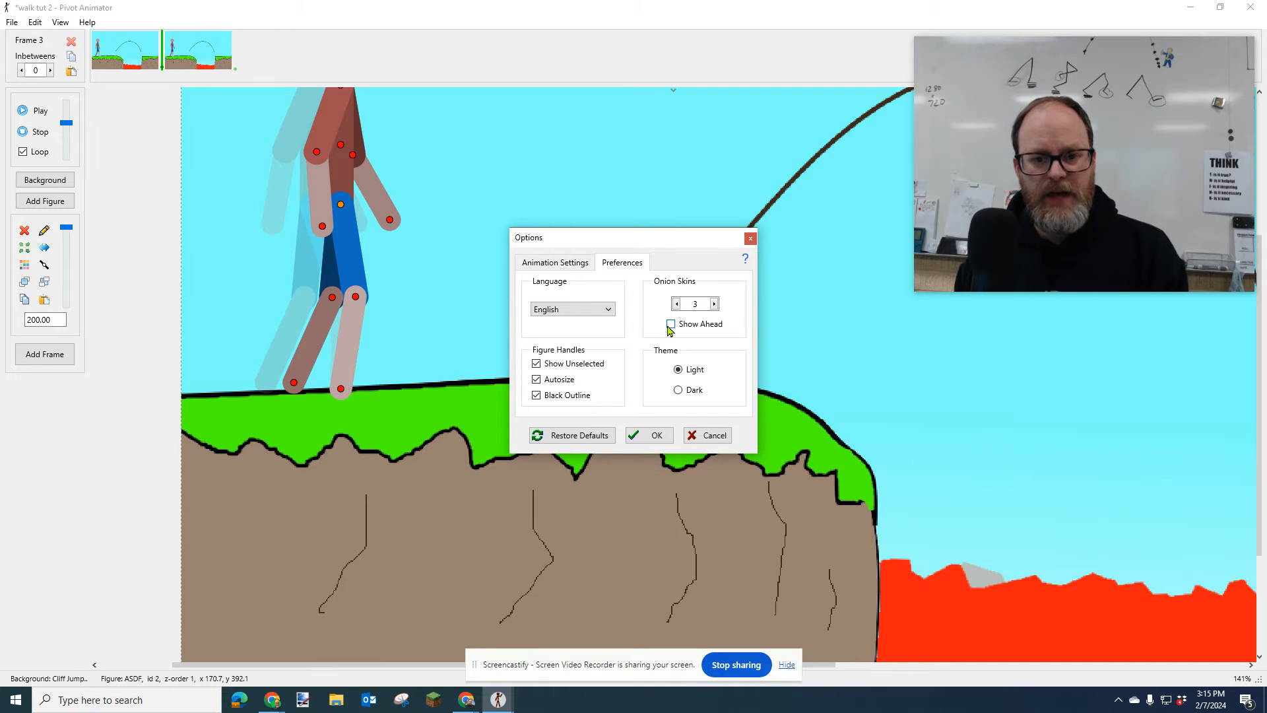
click(714, 304)
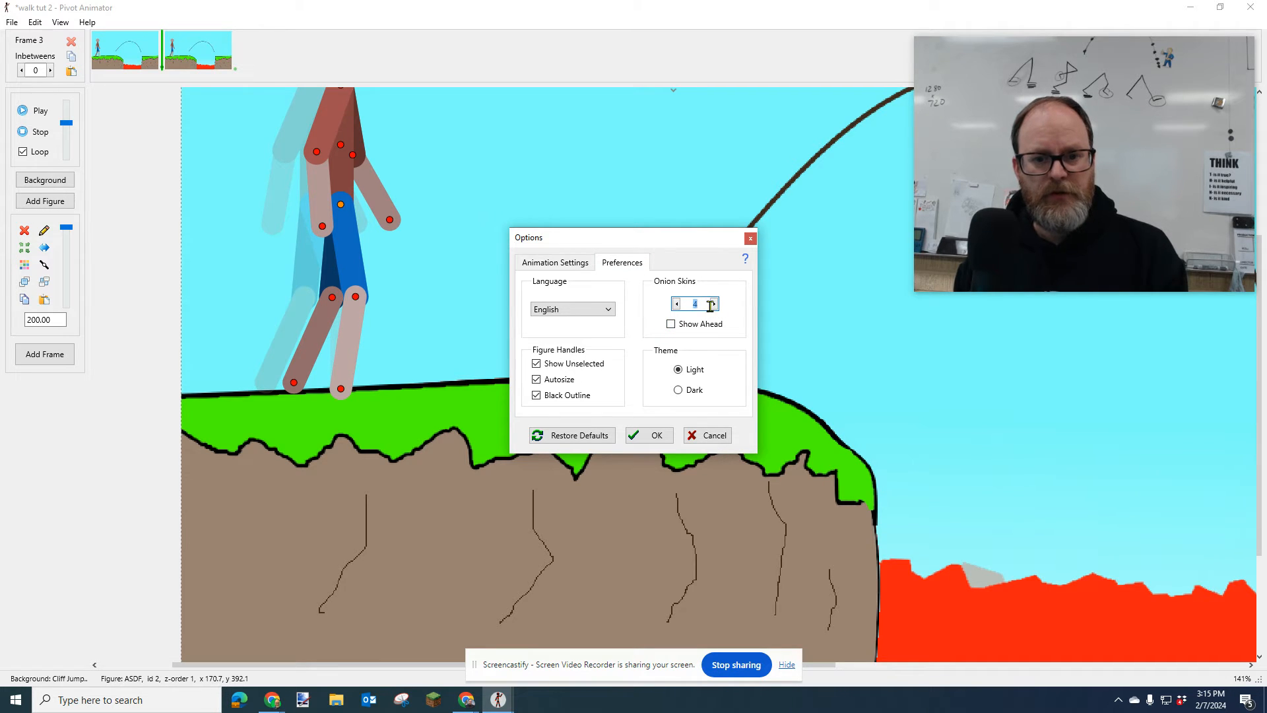
click(664, 432)
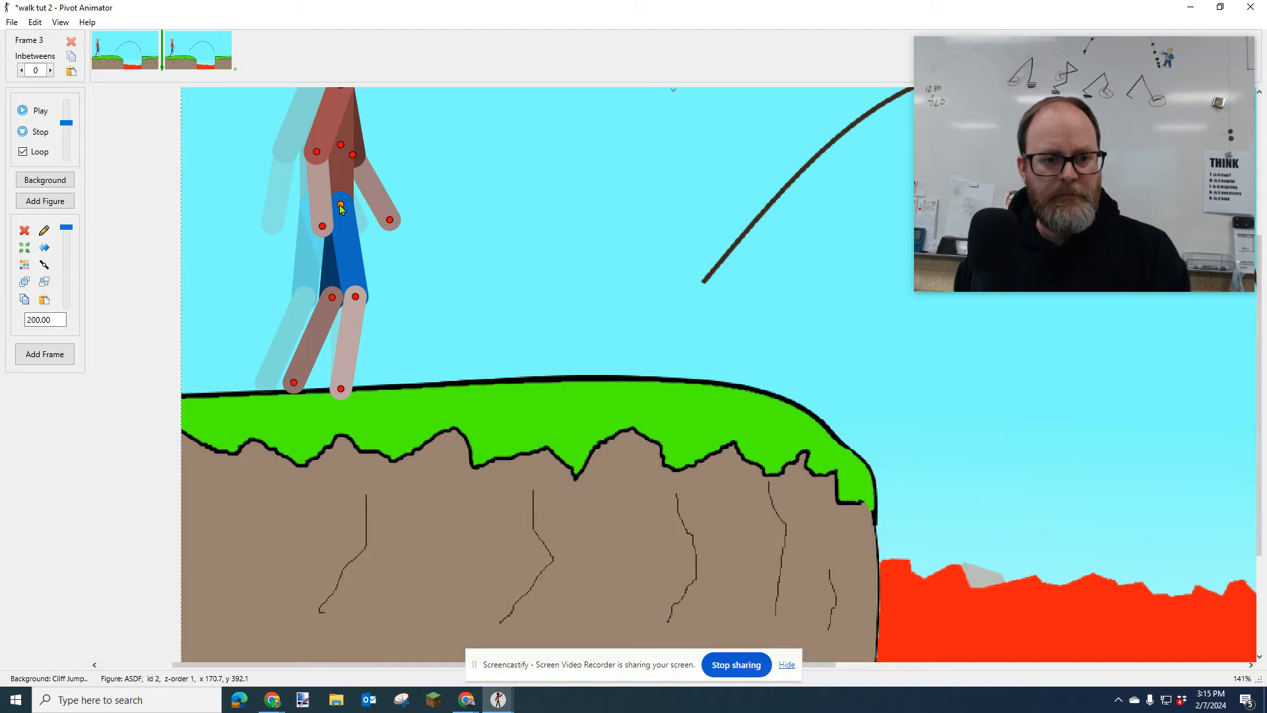
Step: Move the figure forward to about x 202, y 394, and swing its lighter front leg back so that foot stays planted
drag(340, 207, 369, 203)
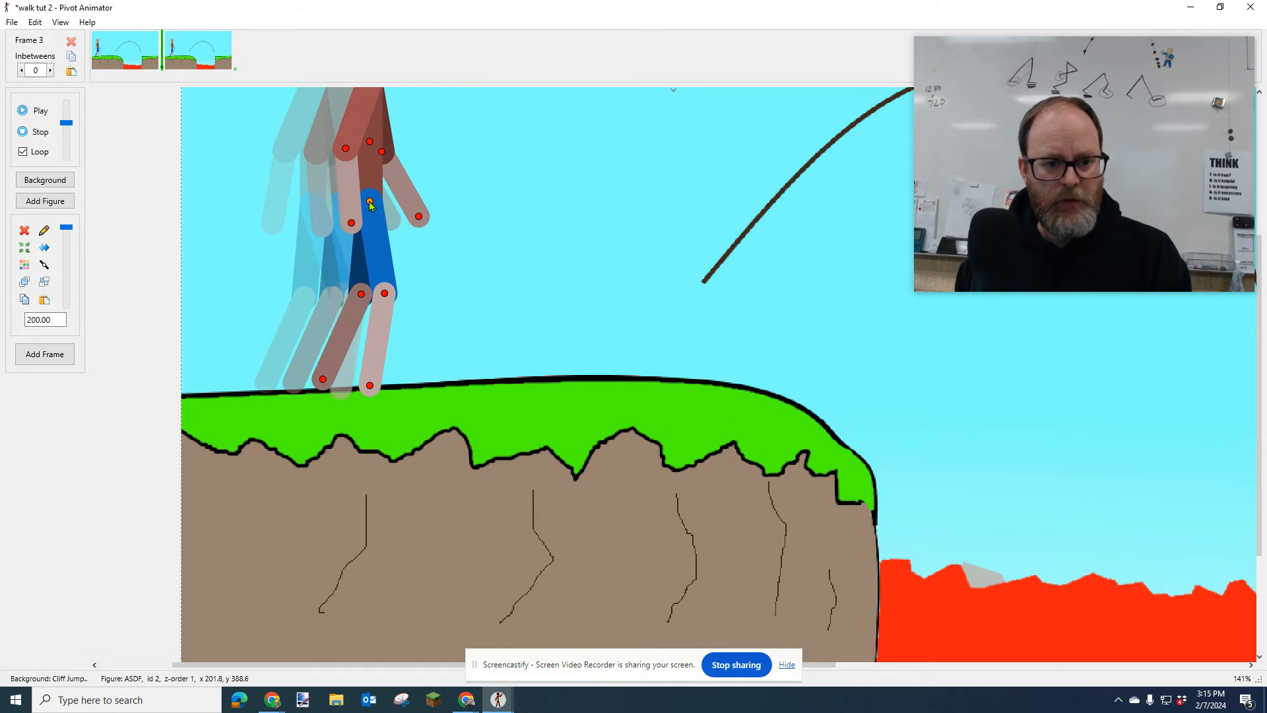
mouse_move(386, 295)
mouse_down()
mouse_move(409, 296)
mouse_move(363, 296)
mouse_move(372, 314)
mouse_up()
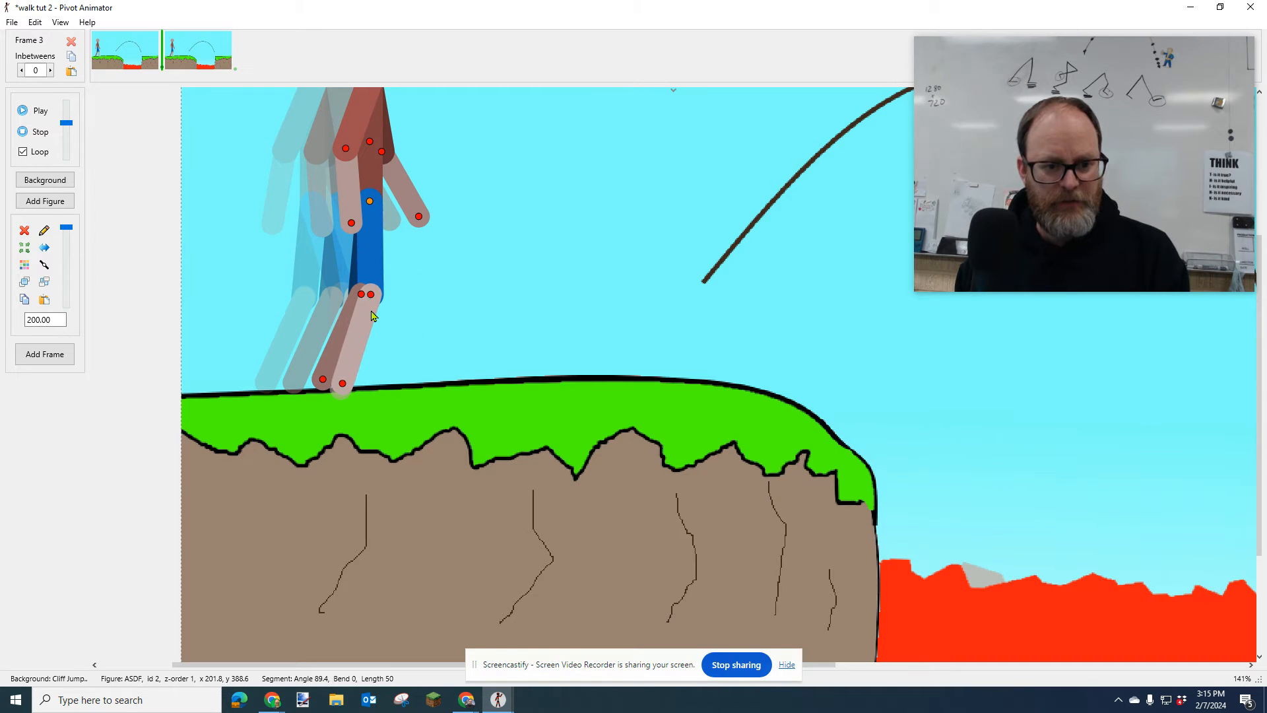
drag(343, 383, 375, 372)
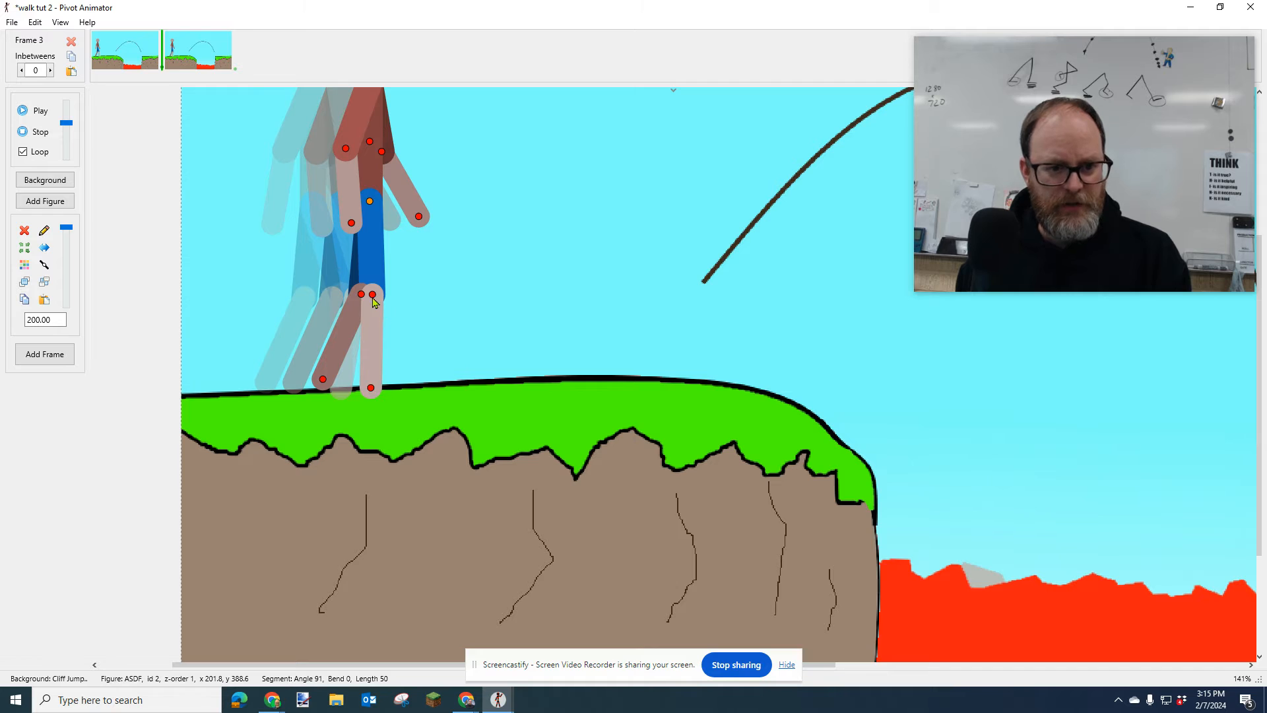
drag(373, 300, 357, 305)
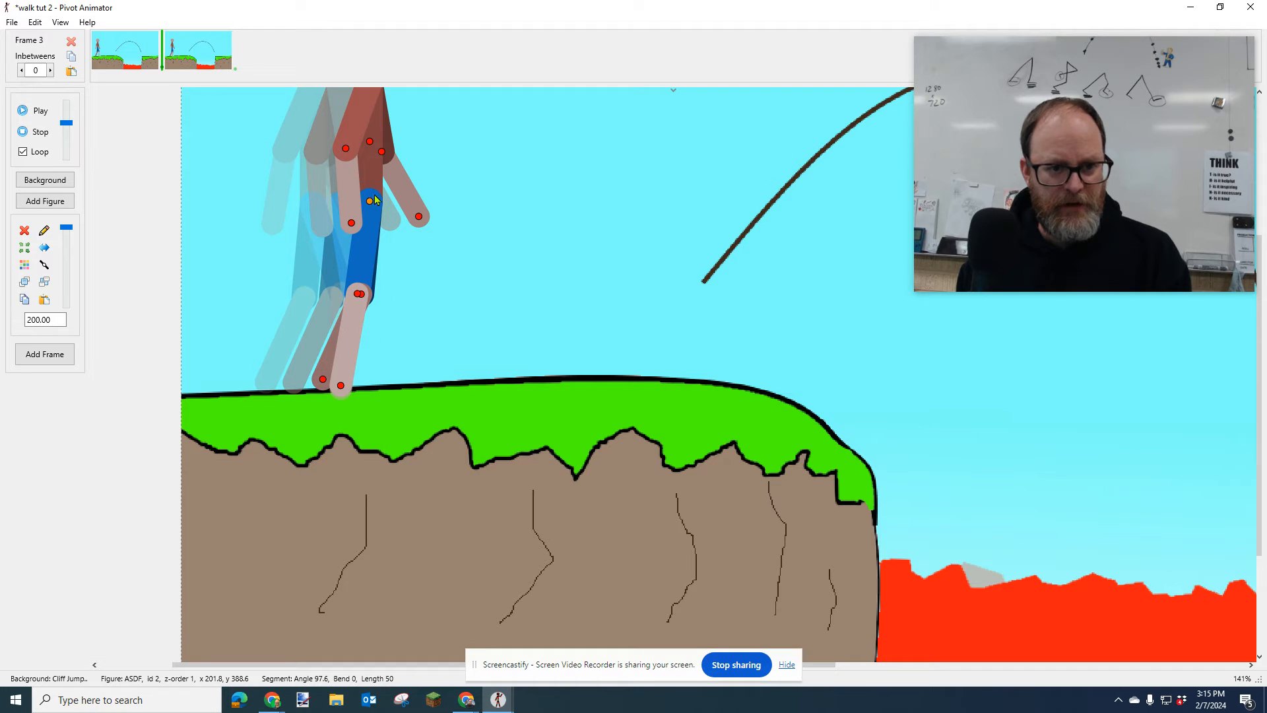
drag(370, 202, 370, 208)
Step: Swing the darker rear leg's thigh forward with the knee bent and its foot slightly raised, and add the frame
scroll(318, 377, up, 1)
scroll(318, 378, up, 1)
scroll(318, 377, down, 1)
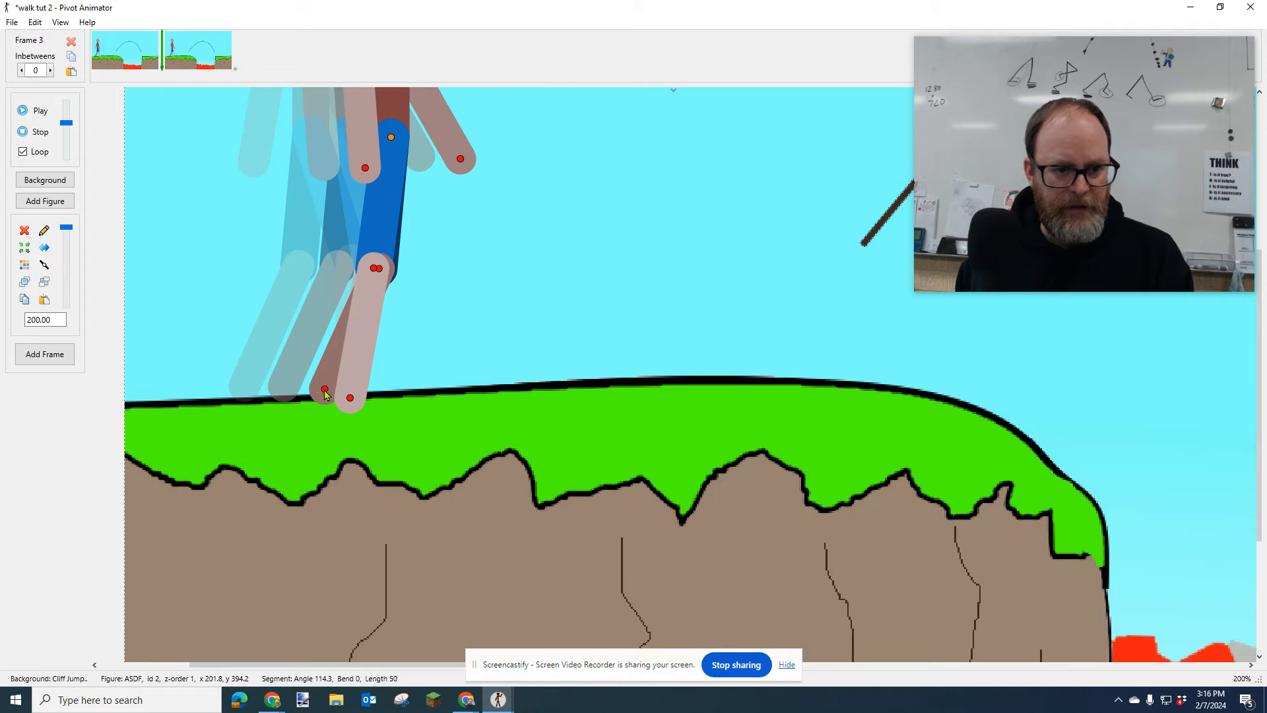
drag(323, 387, 311, 329)
drag(380, 269, 412, 281)
mouse_move(325, 382)
mouse_down()
mouse_move(356, 350)
mouse_move(338, 380)
mouse_up()
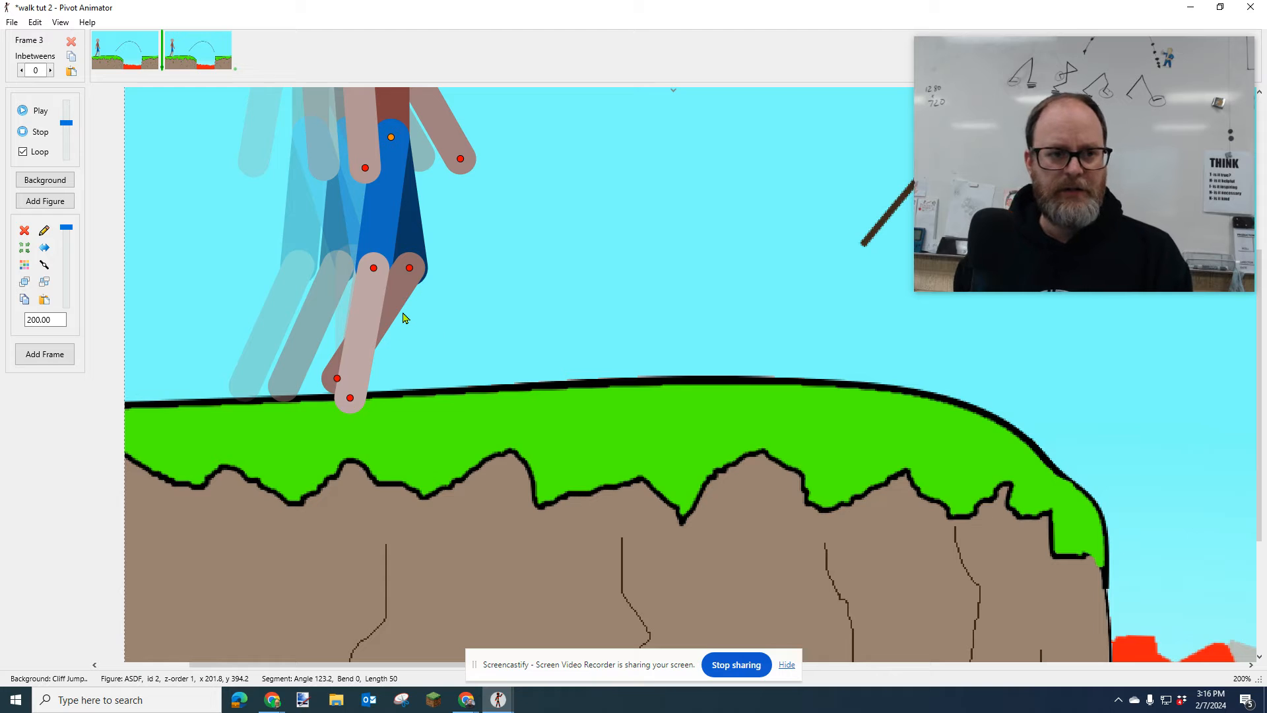
key(space)
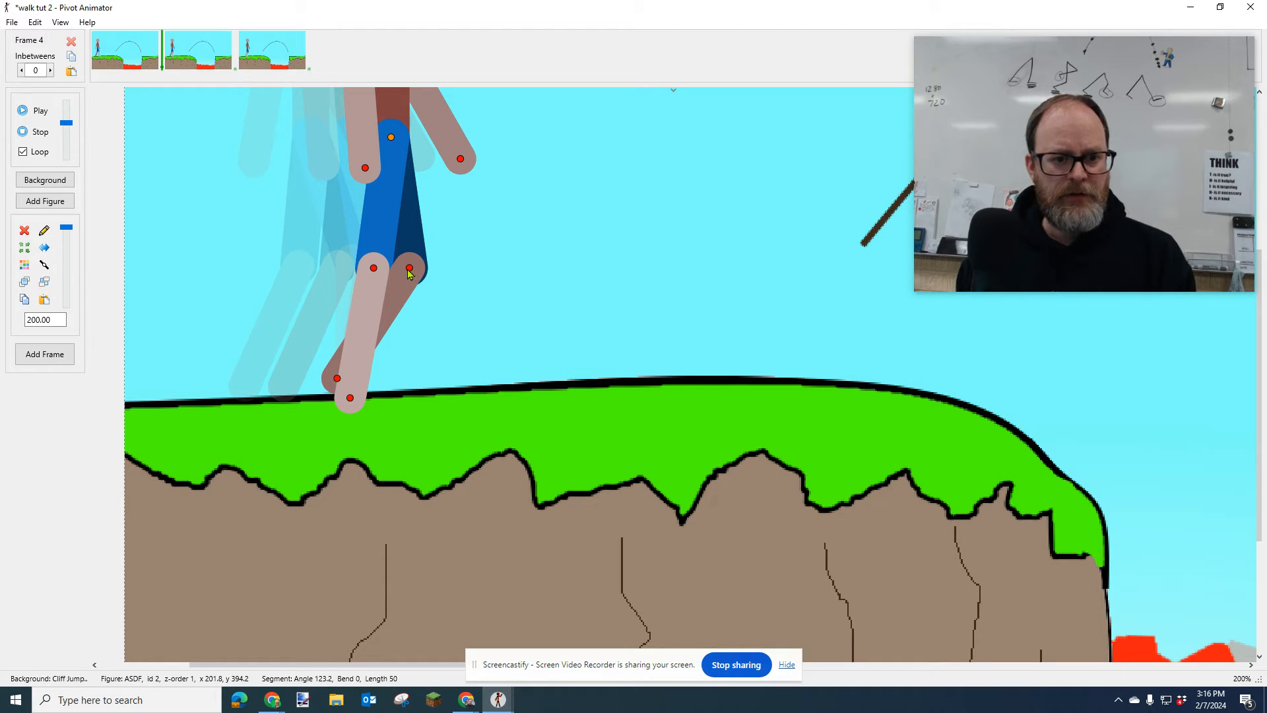
Step: Shift the figure forward to about x 229, y 402, and angle the lighter front leg back to hold its planted foot
drag(391, 139, 420, 138)
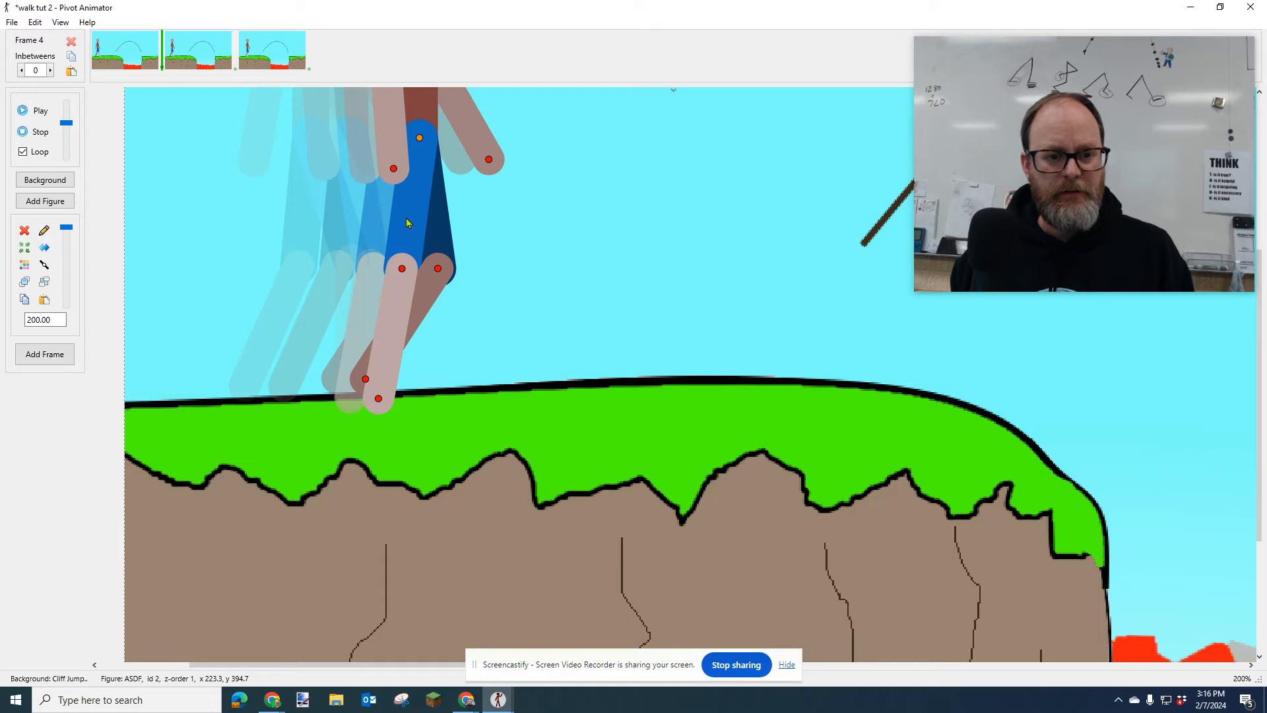
drag(403, 271, 389, 267)
drag(420, 140, 432, 142)
drag(402, 269, 397, 267)
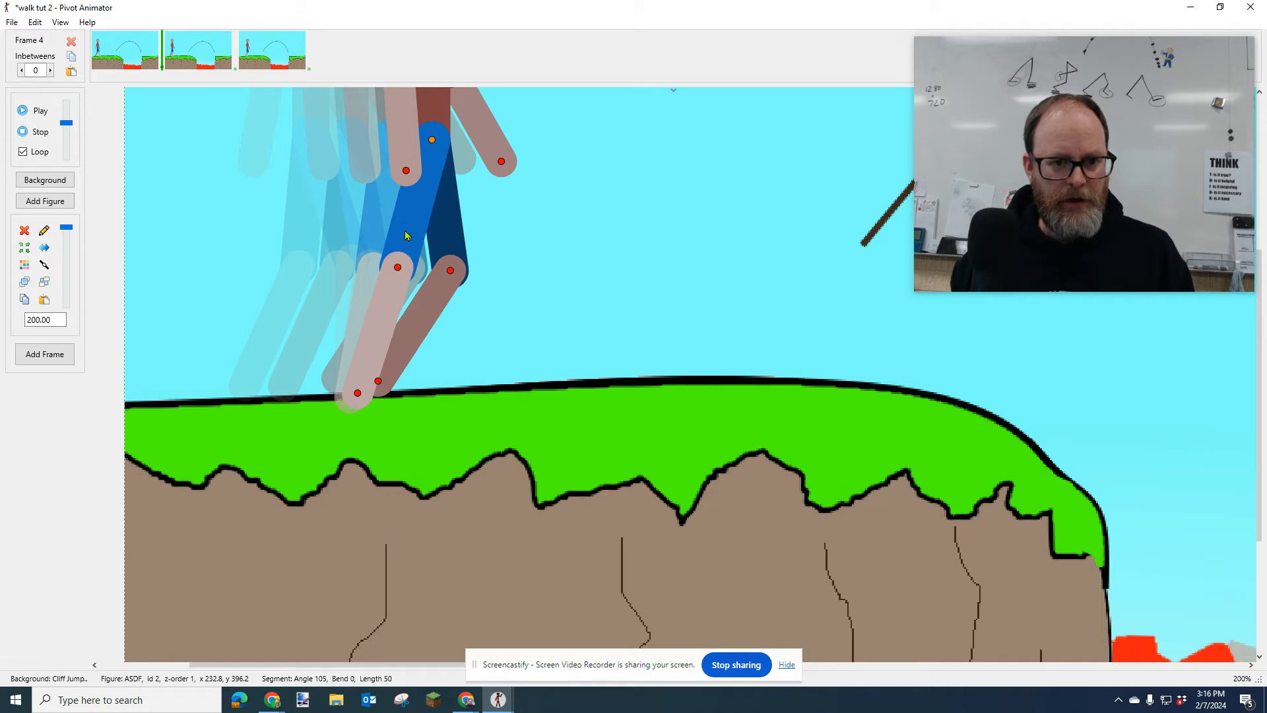
mouse_move(430, 141)
mouse_down()
mouse_move(448, 141)
mouse_move(428, 148)
mouse_up()
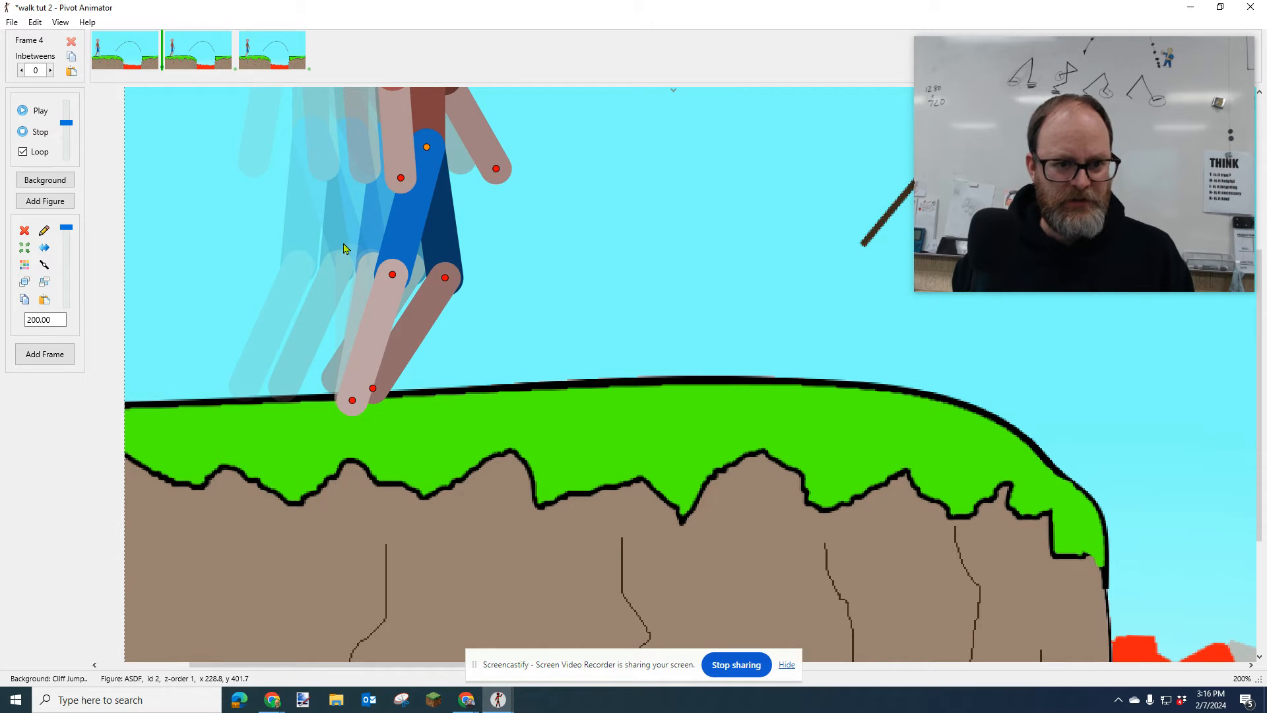
Step: Set the darker rear foot on the ground ahead of the other, adjust the figure to about x 228, y 399, and add the frame
drag(447, 280, 483, 281)
drag(445, 398, 509, 386)
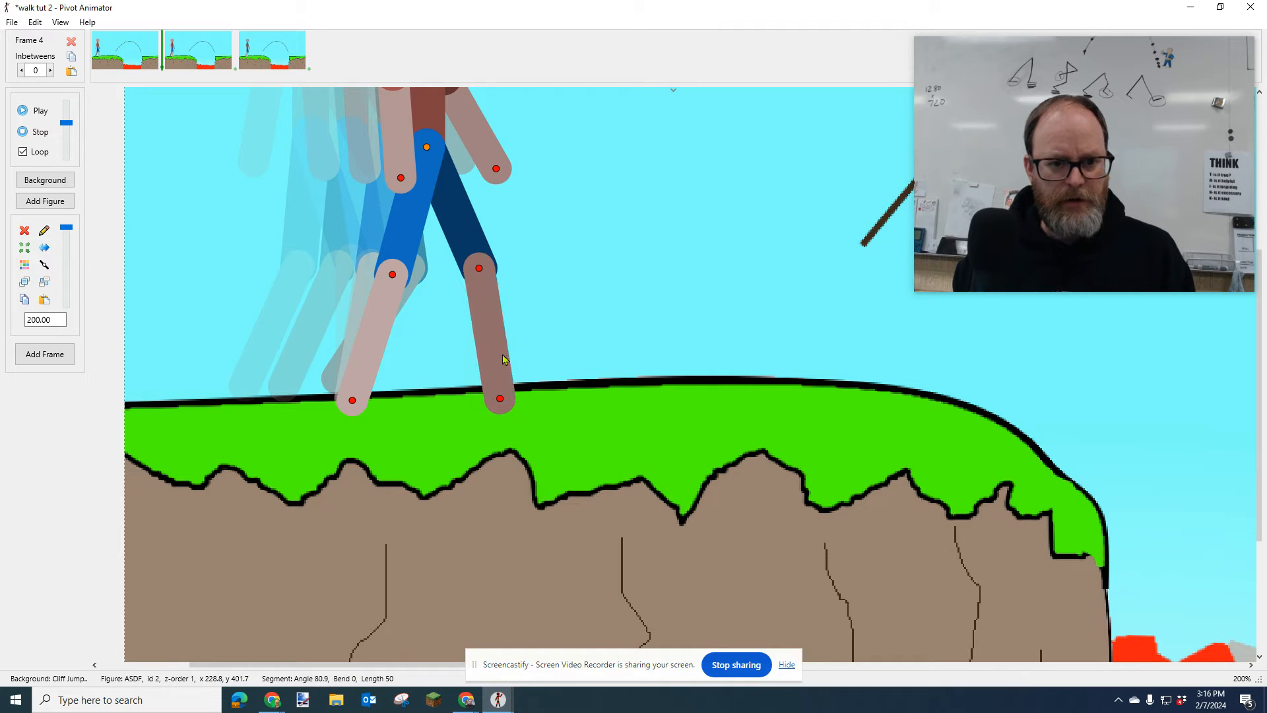
drag(479, 268, 441, 282)
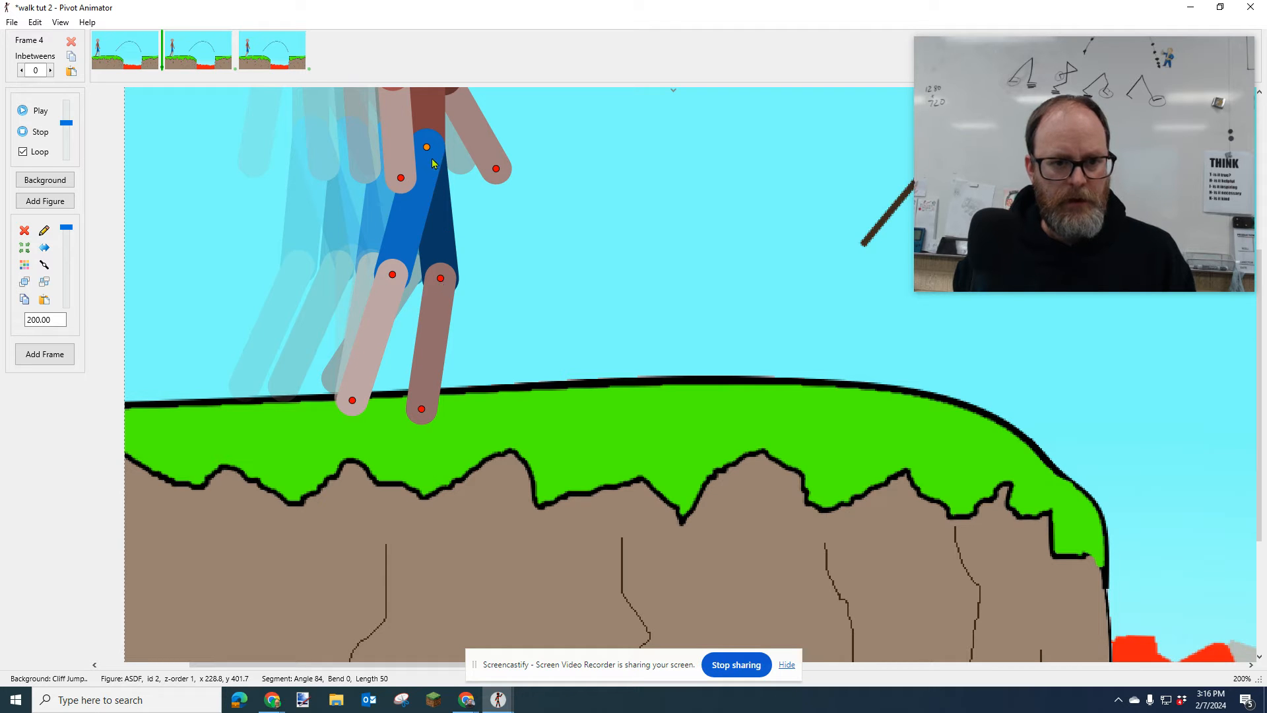
drag(427, 152, 427, 143)
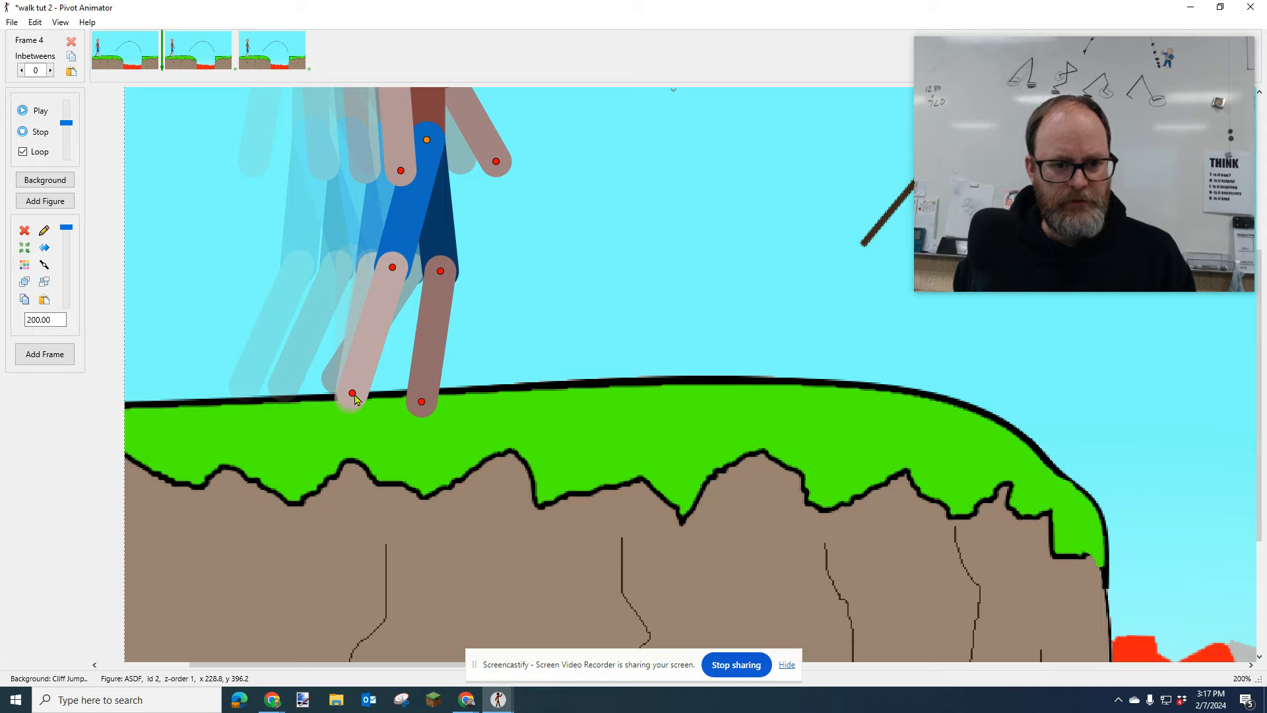
drag(427, 141, 426, 145)
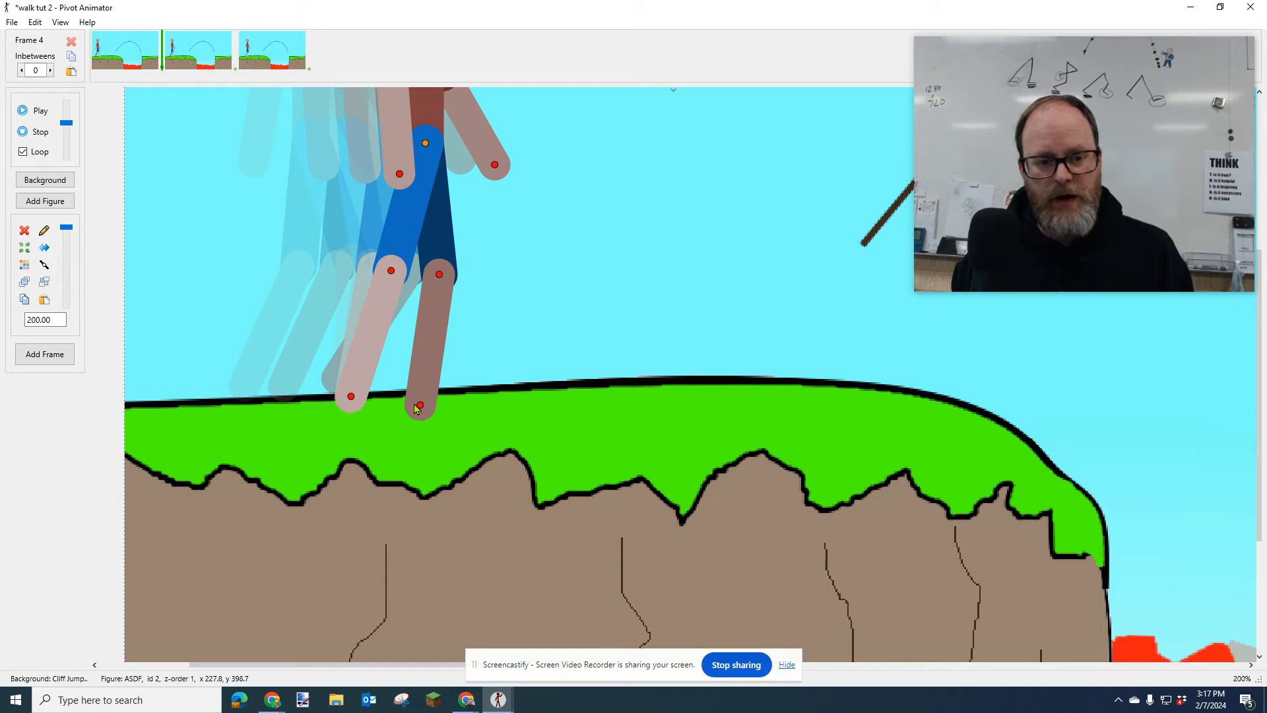
key(space)
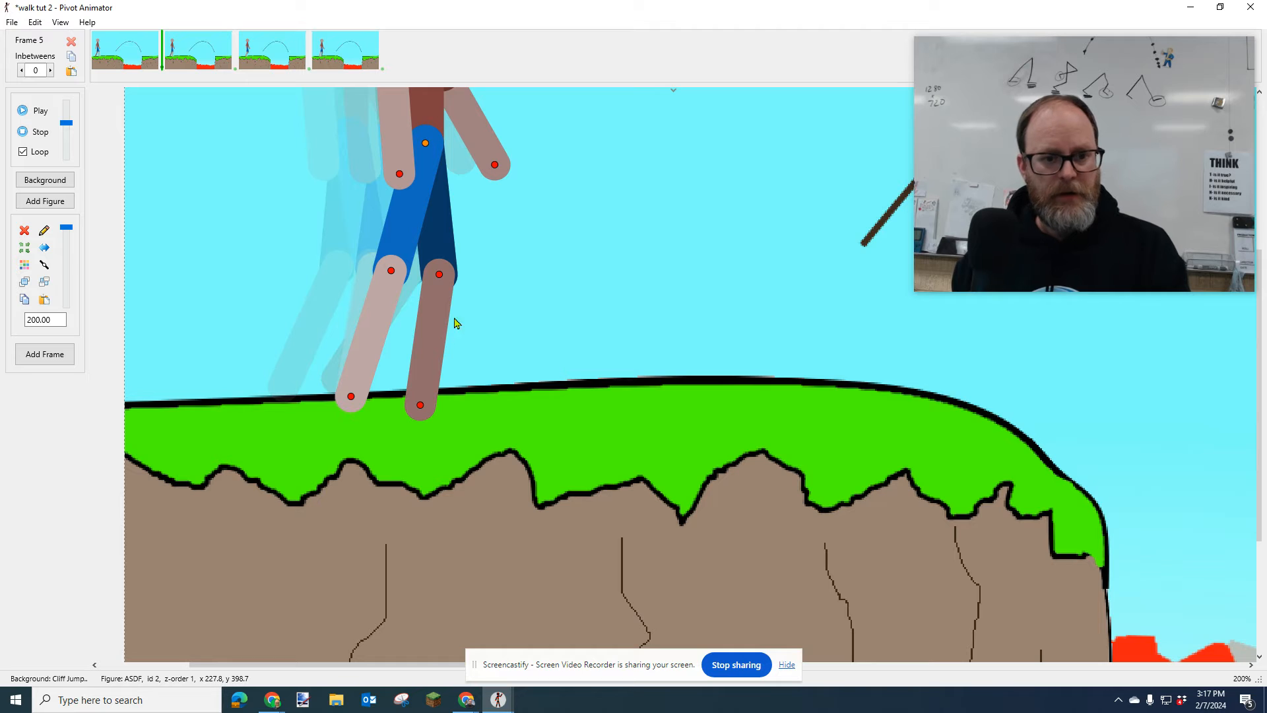
Step: Advance the figure to about x 252, y 401, and swing the darker rear leg back so its foot stays planted
drag(439, 274, 442, 302)
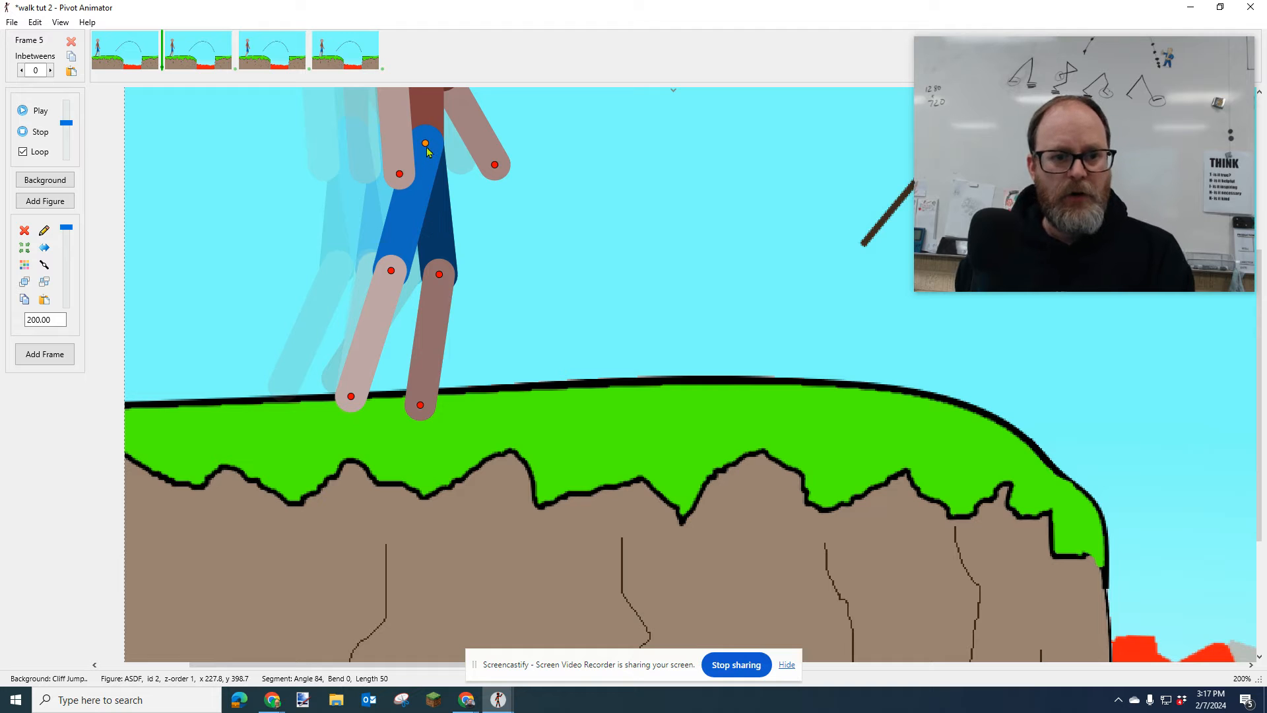
drag(425, 146, 457, 144)
drag(473, 281, 458, 289)
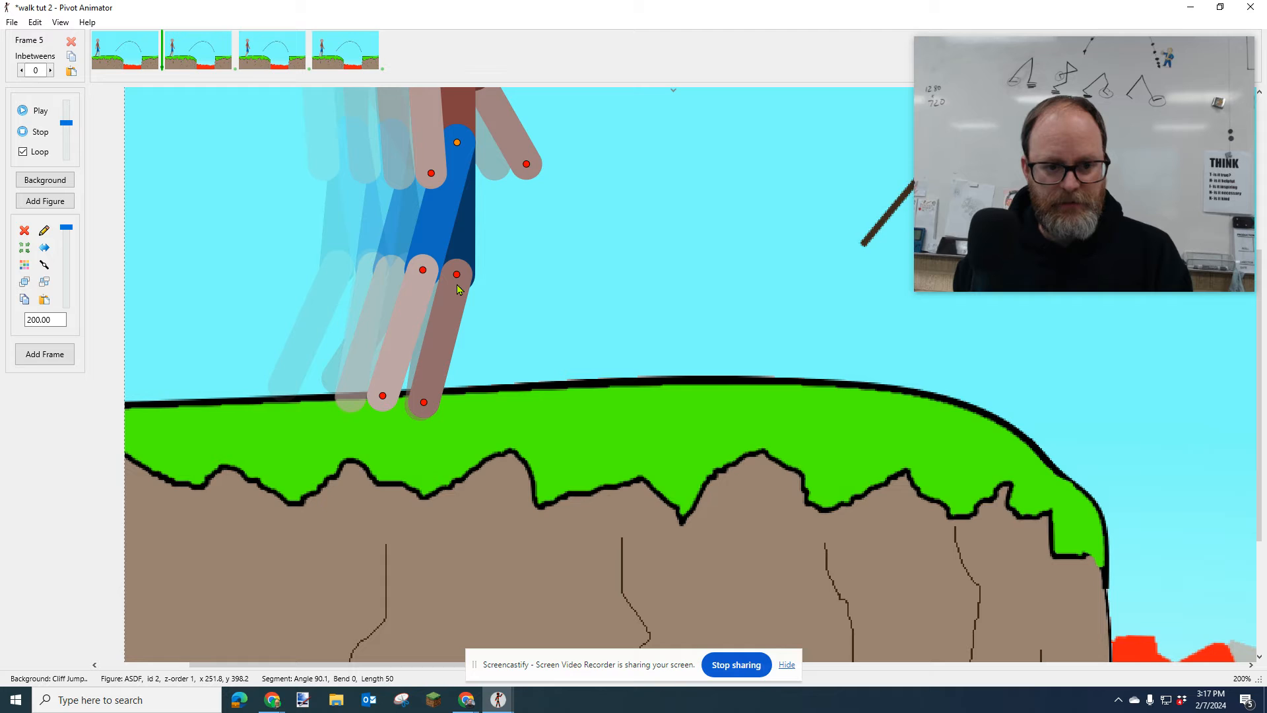
drag(456, 146, 456, 150)
Step: Bring the lighter front leg forward with a bent knee beside the planted leg, and add the frame
drag(383, 401, 353, 385)
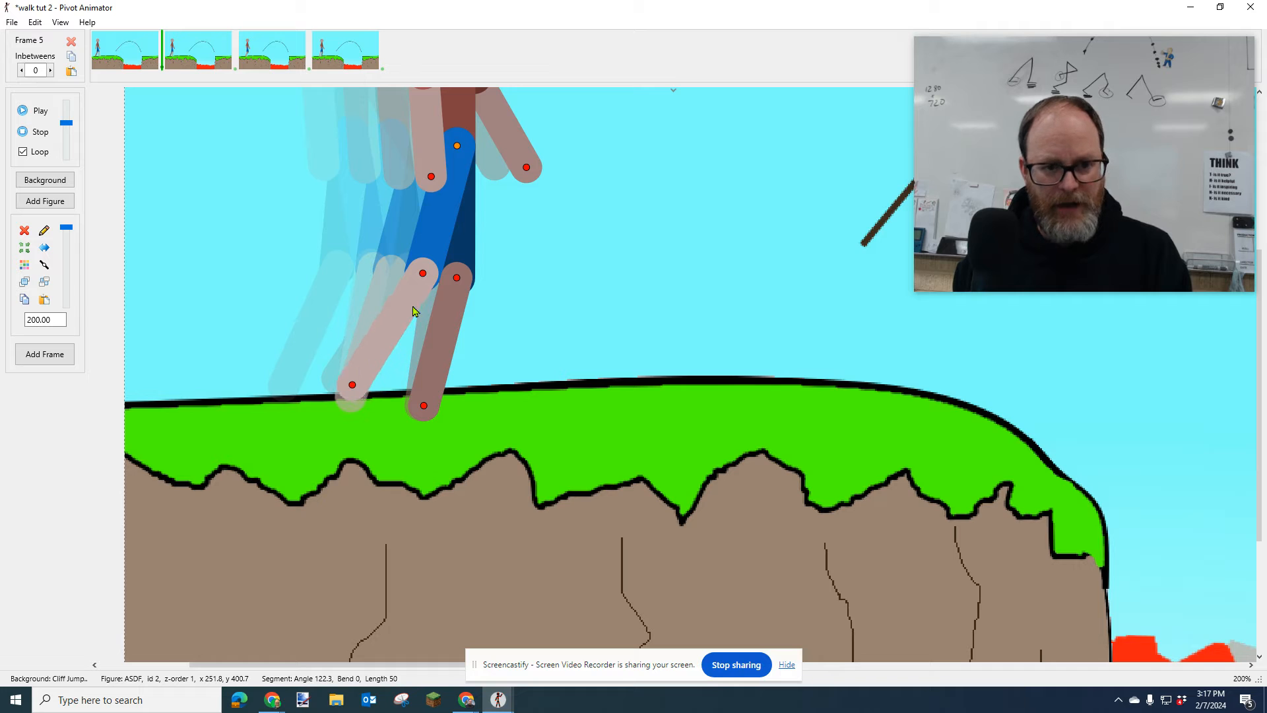
drag(421, 277, 447, 285)
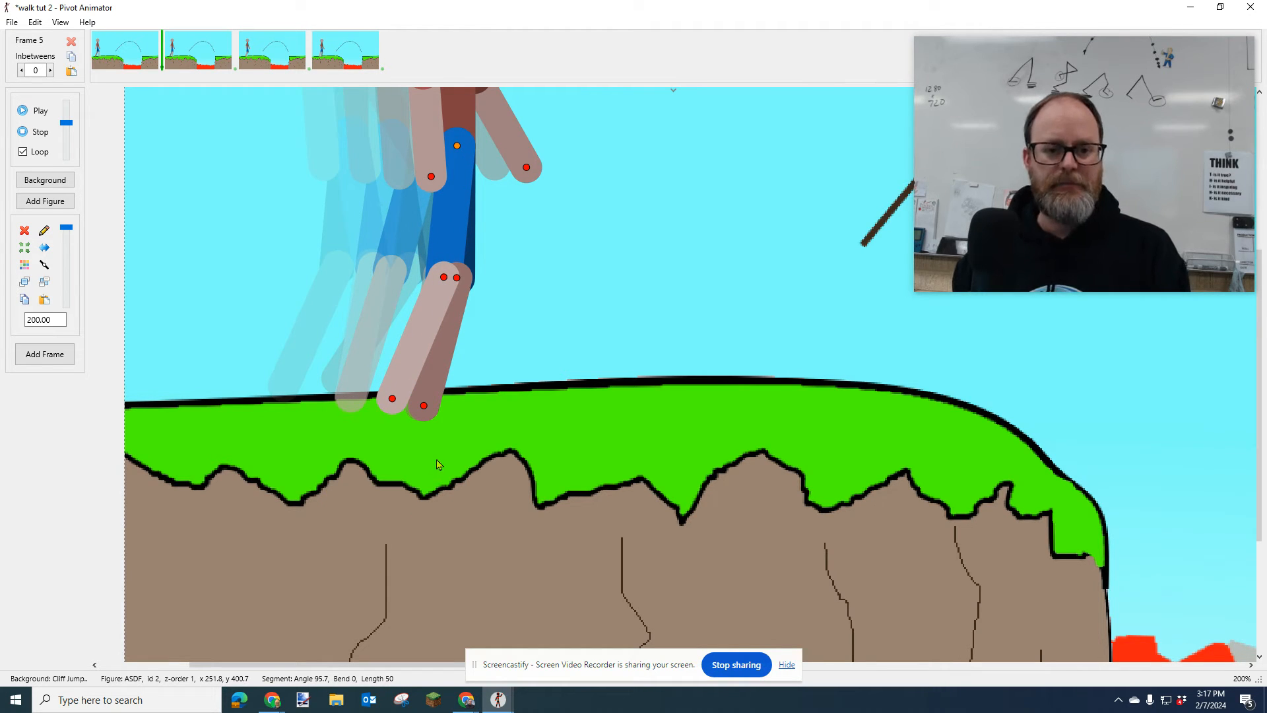
key(space)
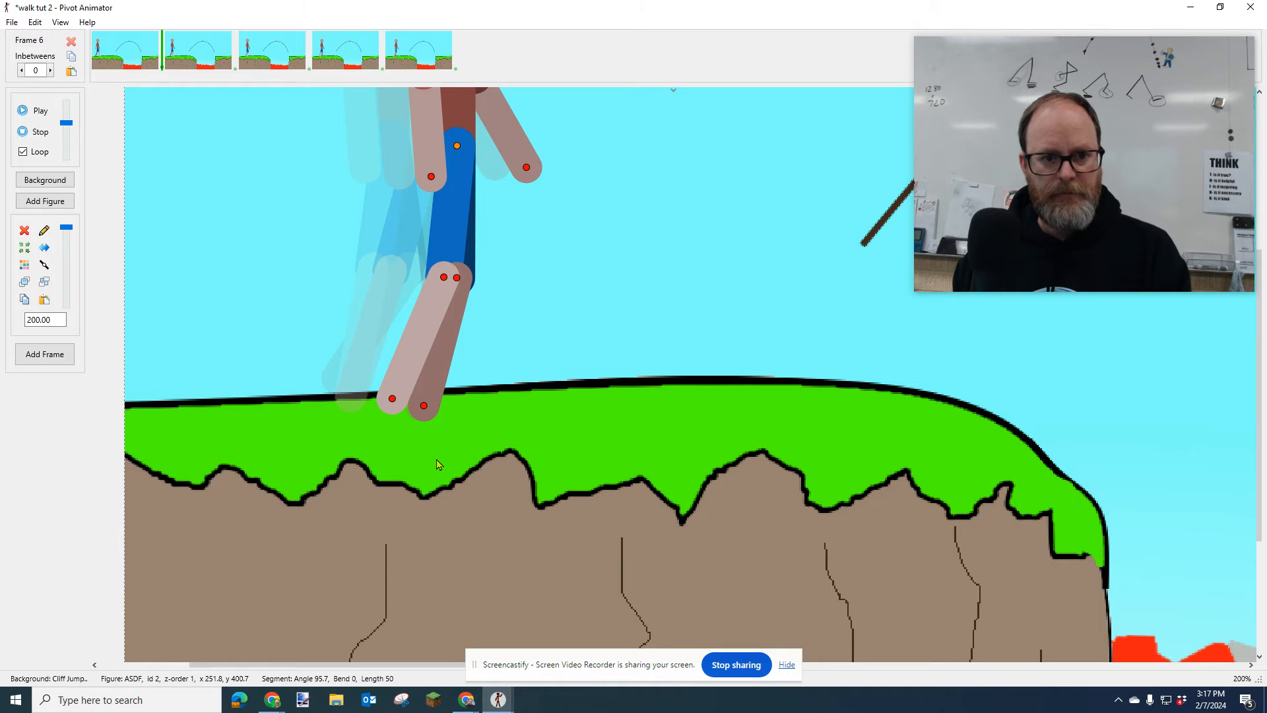
Step: Lift the lighter front leg's shin backward and move the figure forward to about x 279, y 400
drag(393, 398, 387, 379)
drag(458, 149, 495, 149)
mouse_move(493, 283)
mouse_down()
mouse_move(585, 283)
mouse_move(479, 276)
mouse_up()
Step: Straighten the darker rear leg and swing it back onto its planted foot, lowering the figure to about y 406
drag(477, 324, 517, 339)
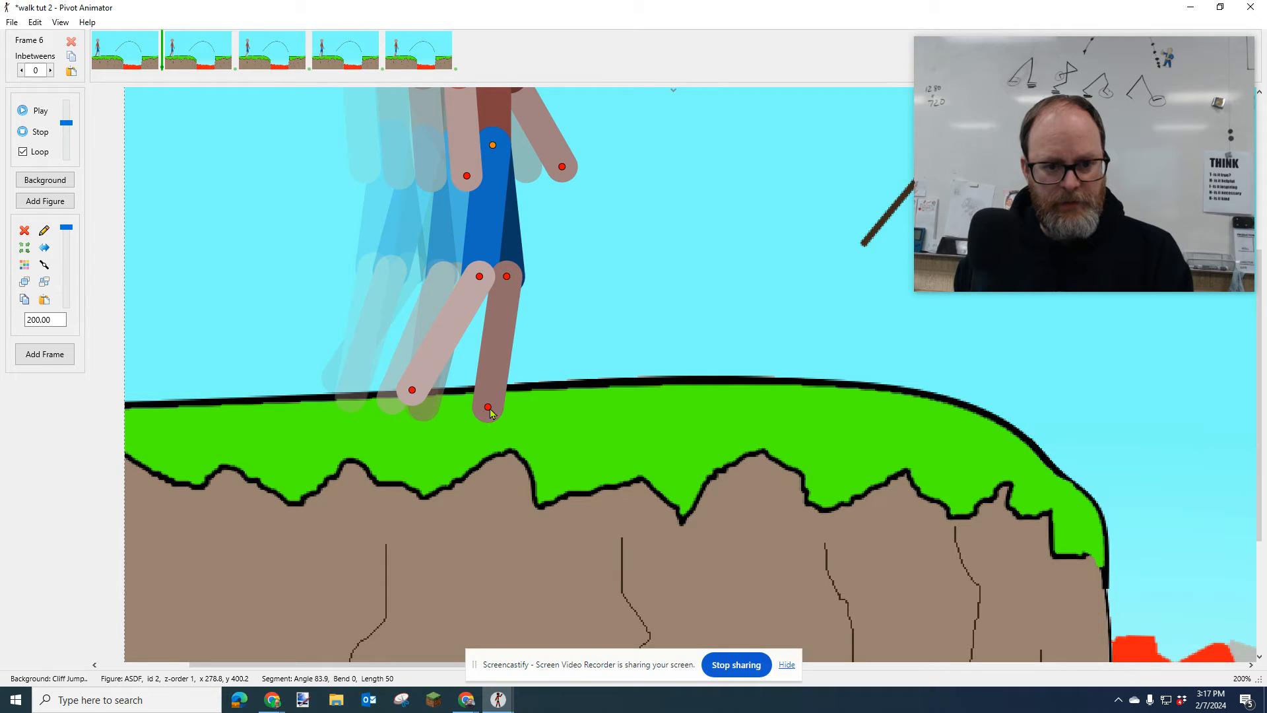
mouse_move(488, 408)
mouse_down()
mouse_move(564, 396)
mouse_move(513, 408)
mouse_up()
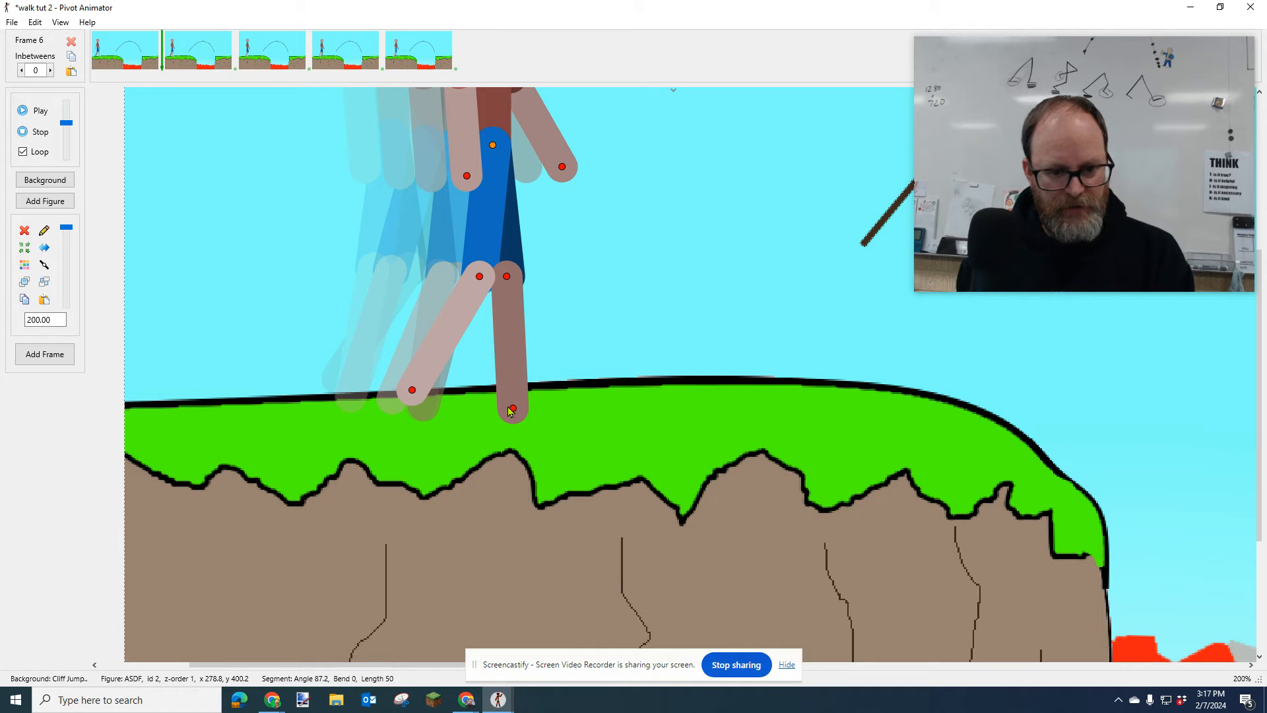
mouse_move(515, 413)
mouse_down()
mouse_move(536, 410)
mouse_move(508, 415)
mouse_up()
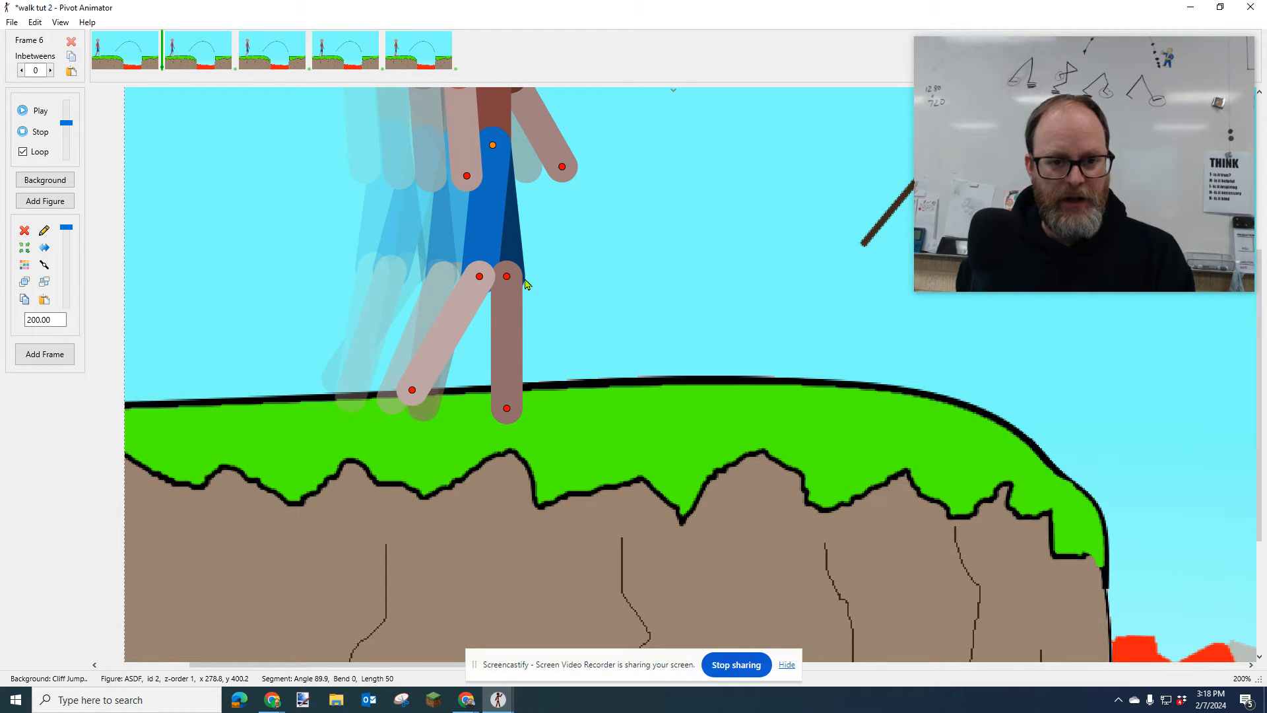
drag(509, 280, 464, 291)
drag(490, 148, 492, 154)
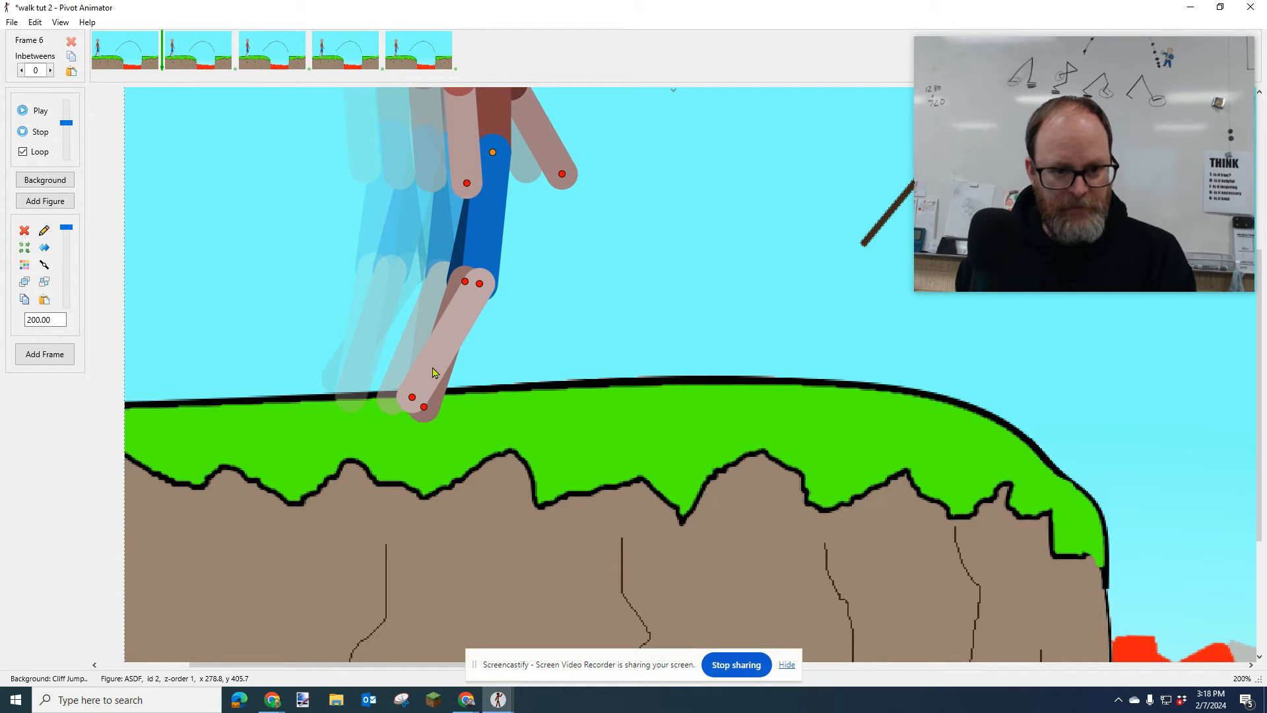
Step: Swing the lighter front thigh past the planted leg with its shin bent back, and add the frame
drag(412, 400, 386, 377)
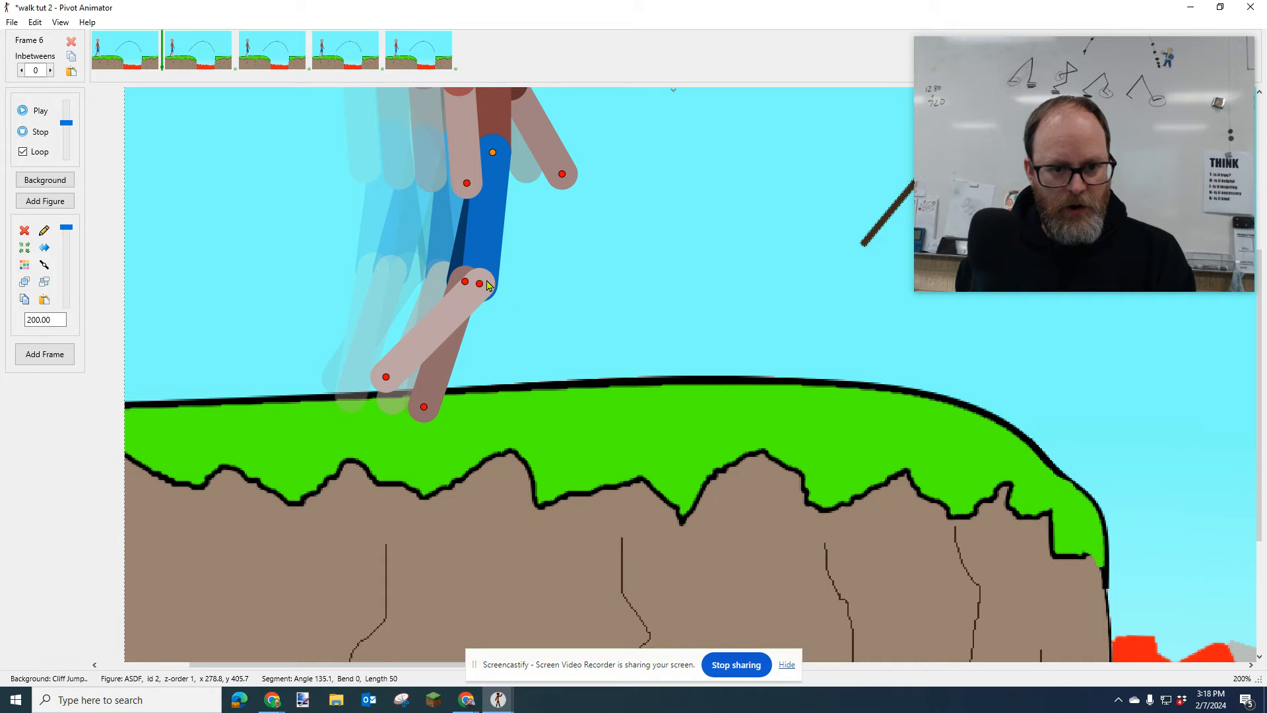
drag(478, 286, 508, 287)
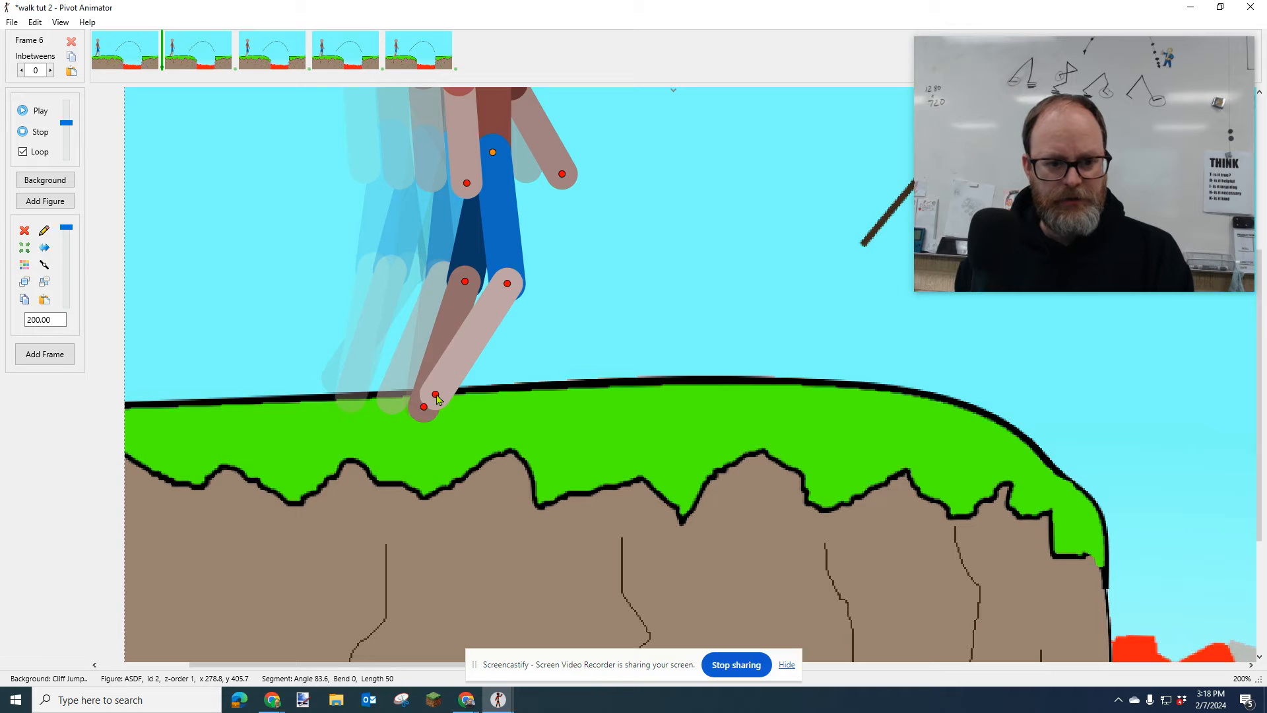
drag(436, 396, 427, 388)
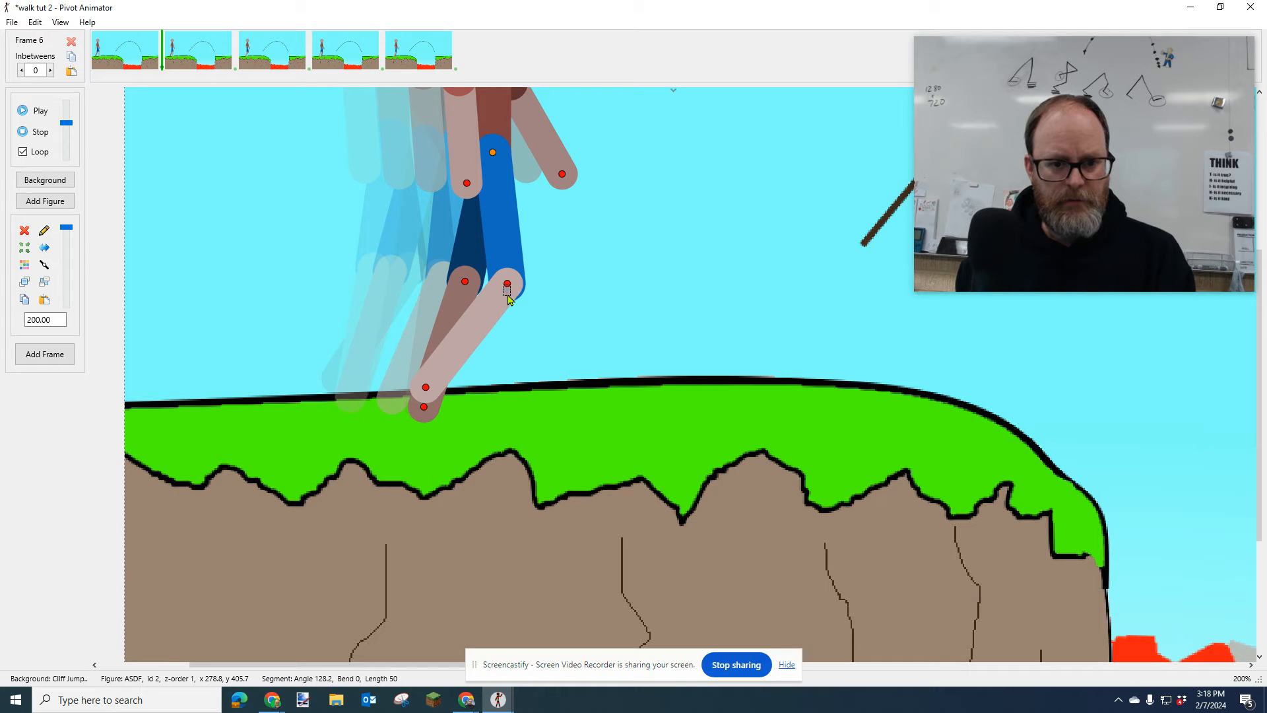
drag(507, 288, 502, 289)
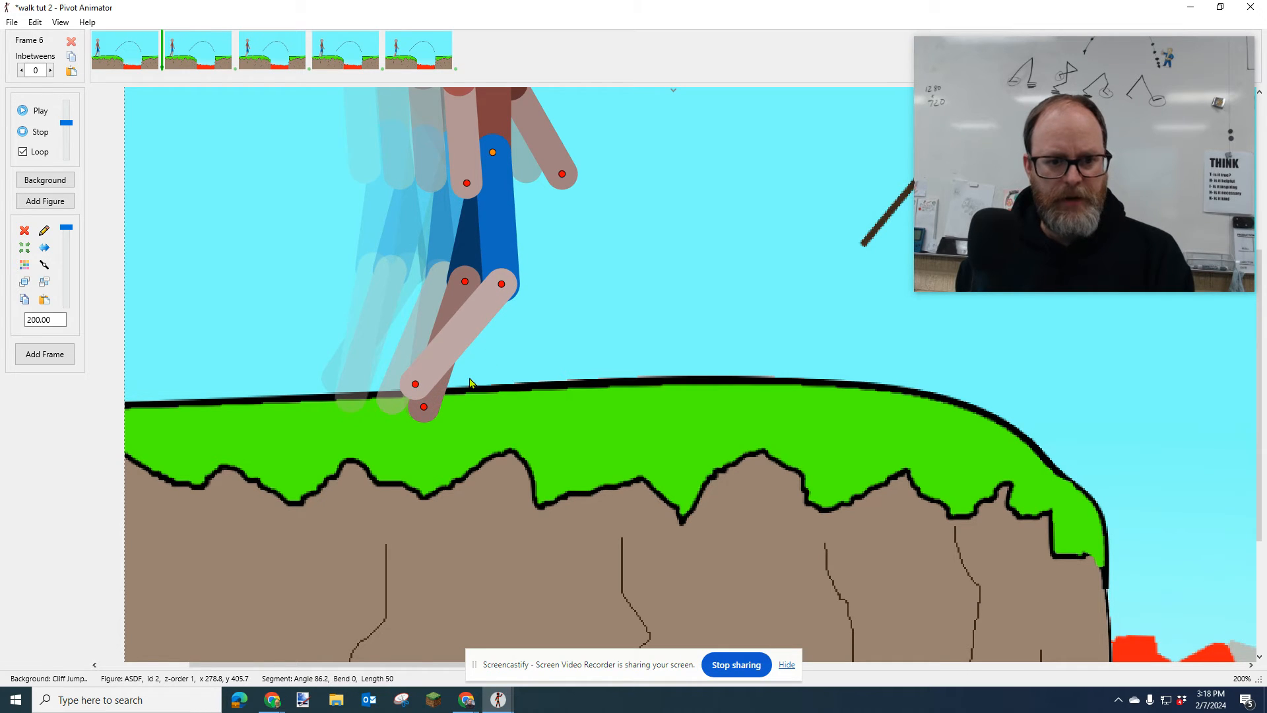
key(Return)
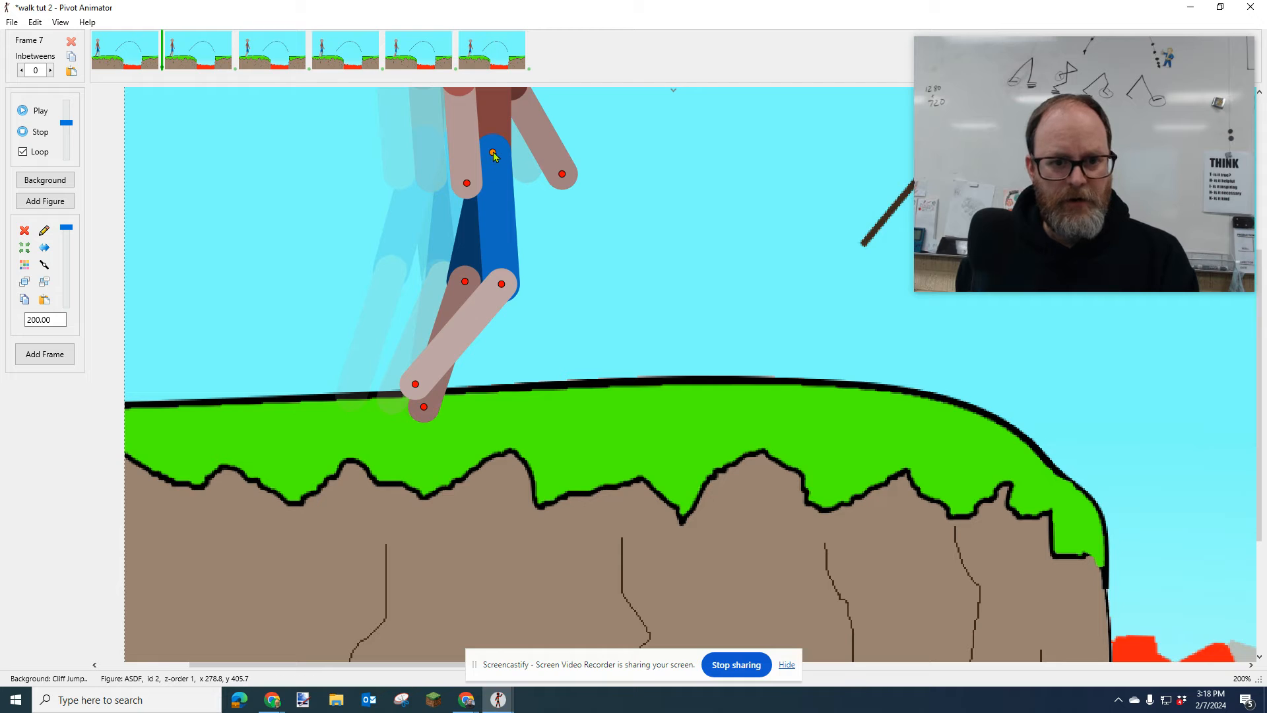
Step: Move the figure to about x 315, y 421, stretching the lighter leg forward and the darker leg back into a stride
drag(494, 154, 521, 155)
drag(539, 293, 563, 311)
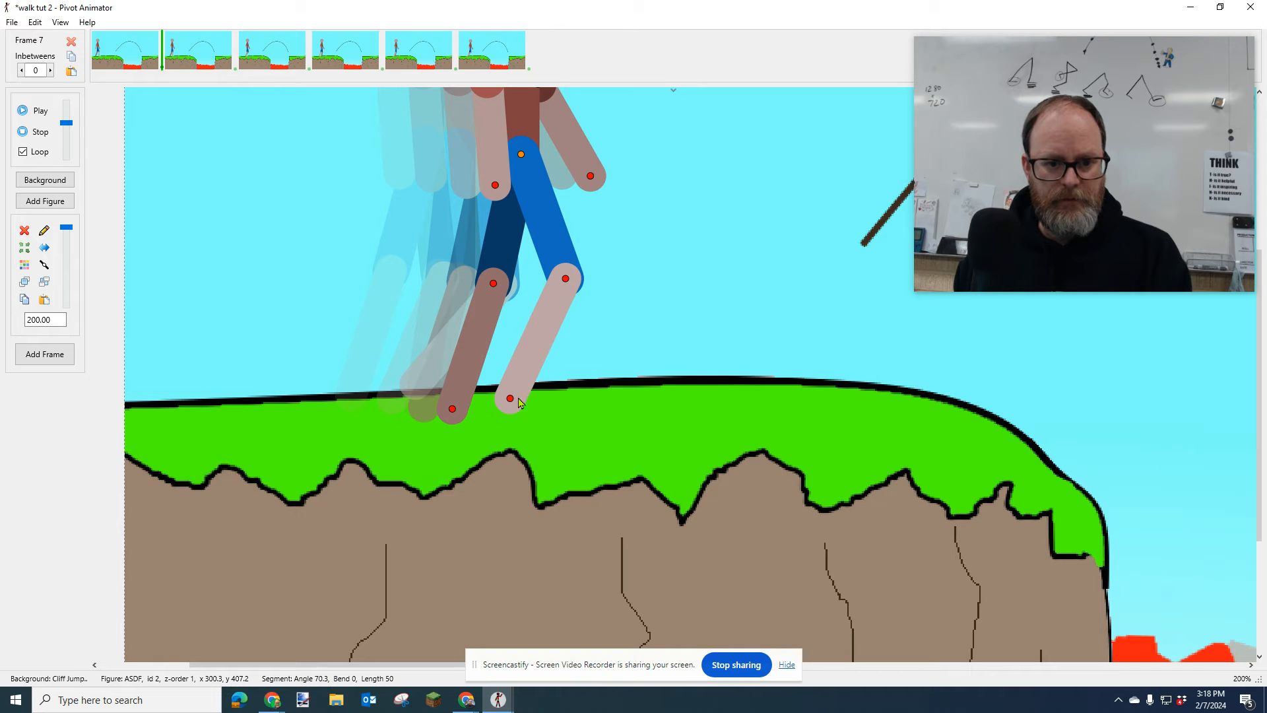
drag(511, 398, 543, 409)
drag(496, 288, 468, 276)
drag(521, 156, 540, 175)
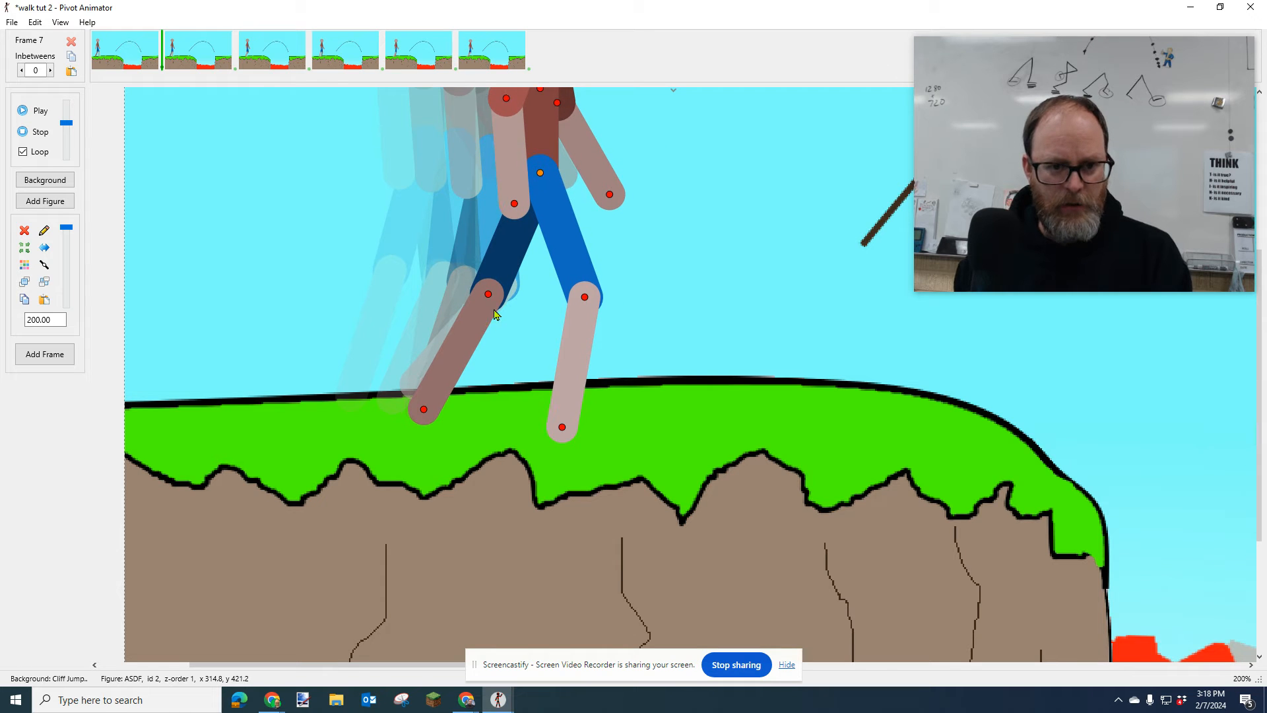
mouse_move(490, 295)
mouse_down()
mouse_move(470, 285)
mouse_move(489, 301)
mouse_up()
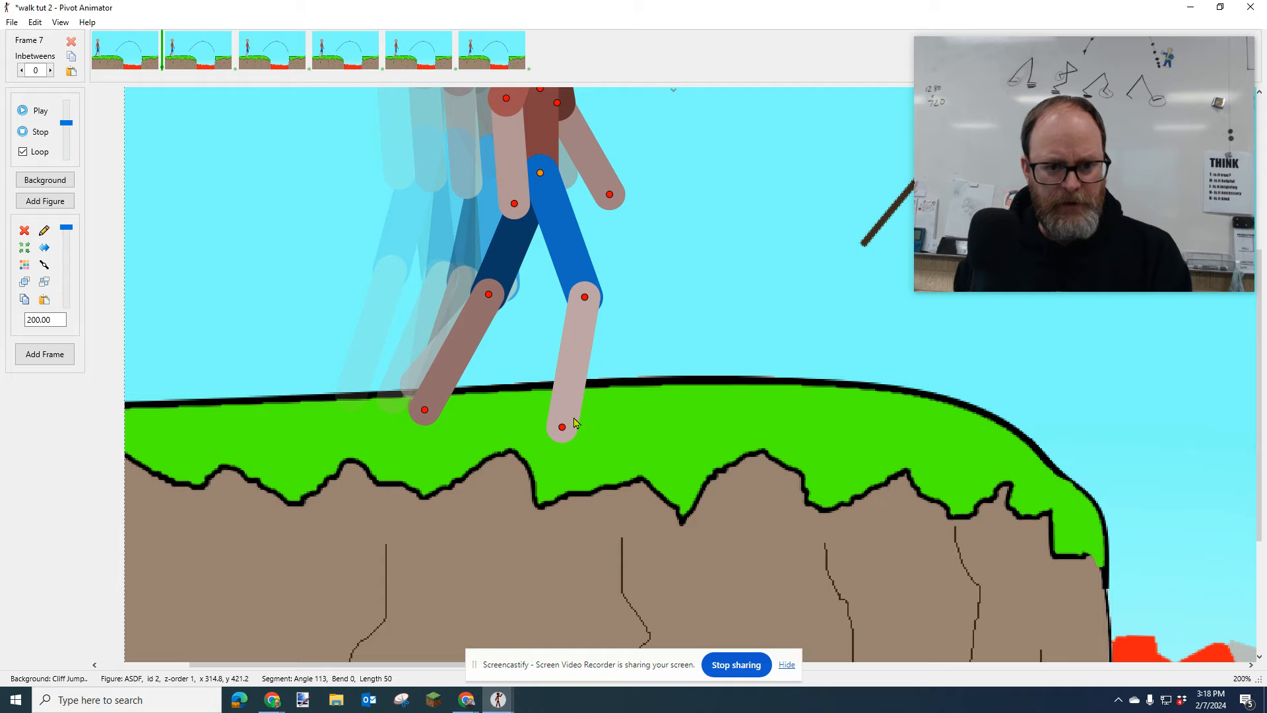
Step: Pull the figure back to about x 286, y 411, reach the lighter leg forward onto the ground, and add the frame
mouse_move(585, 301)
mouse_down()
mouse_move(568, 302)
mouse_move(606, 286)
mouse_up()
drag(495, 297, 507, 302)
drag(540, 174, 502, 162)
drag(573, 278, 566, 278)
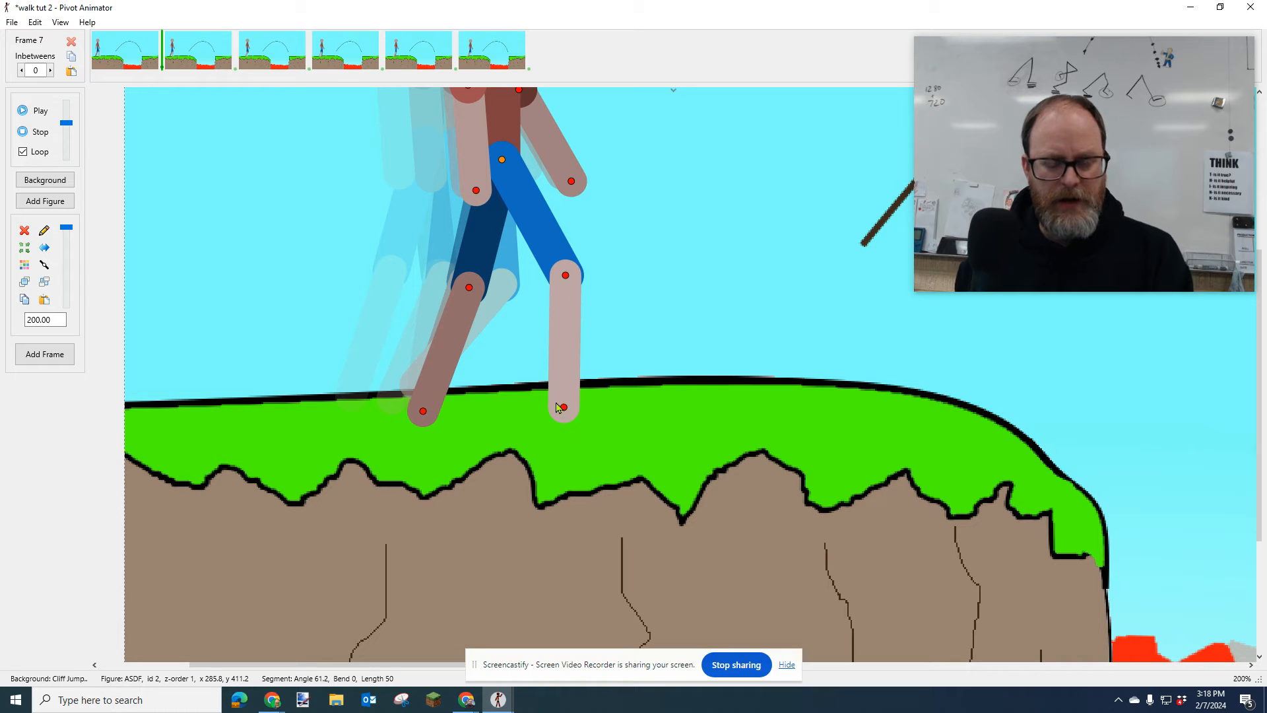
click(44, 353)
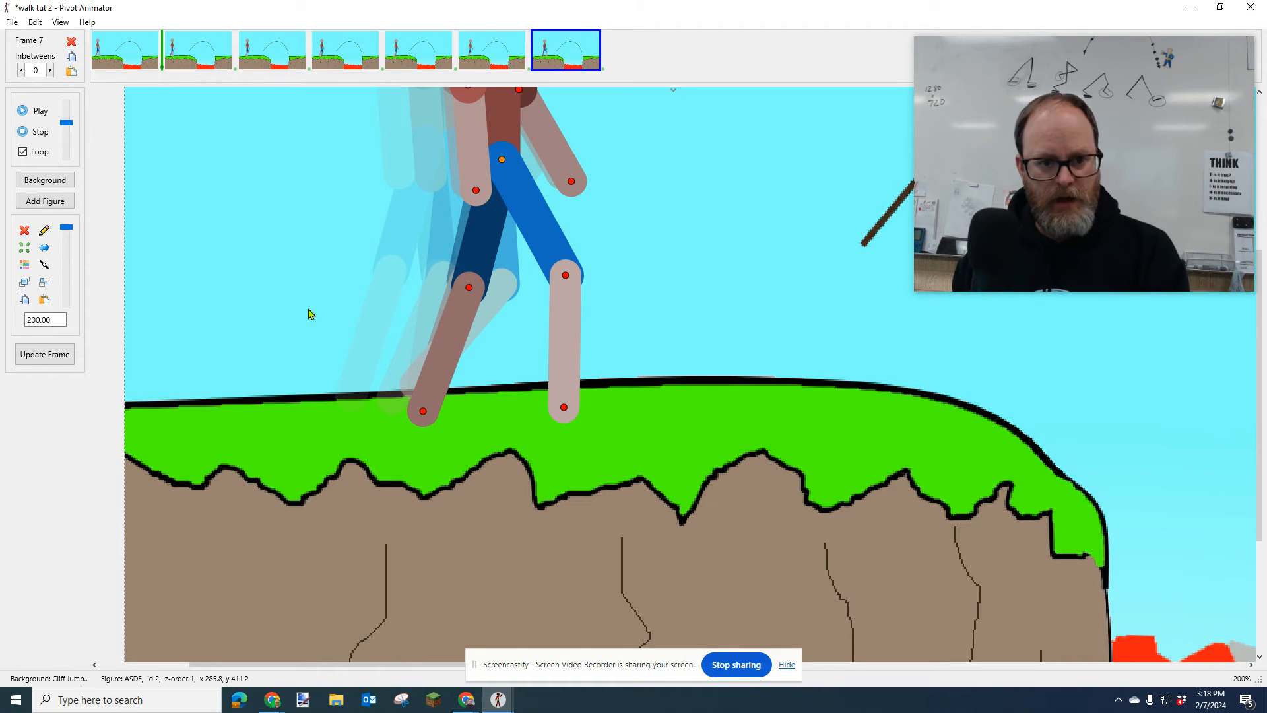
Step: Step backward through the existing frames to review the walk poses
key(Left)
key(Left)
key(Left)
key(Left)
key(Left)
key(Left)
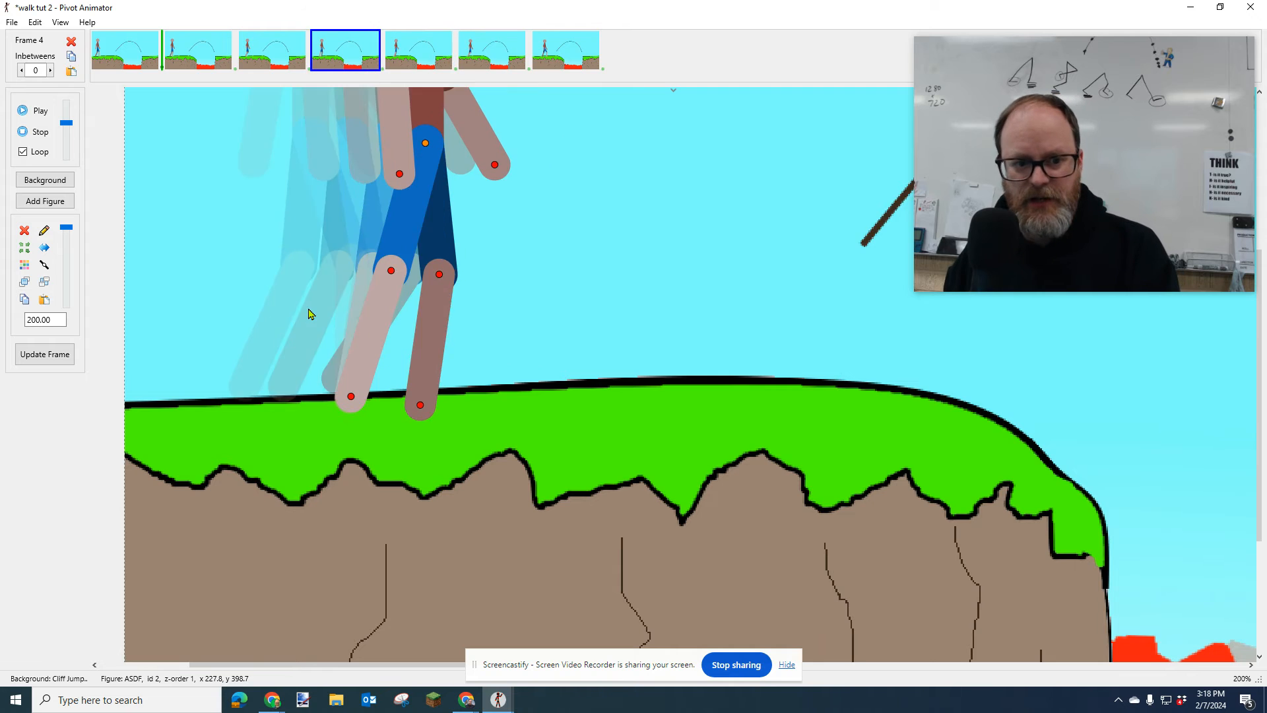
Step: Step back and forth through the walk frames to examine how the legs pass and the supporting foot stays planted
key(Right)
key(Right)
key(Right)
key(Right)
key(Right)
key(Right)
key(Right)
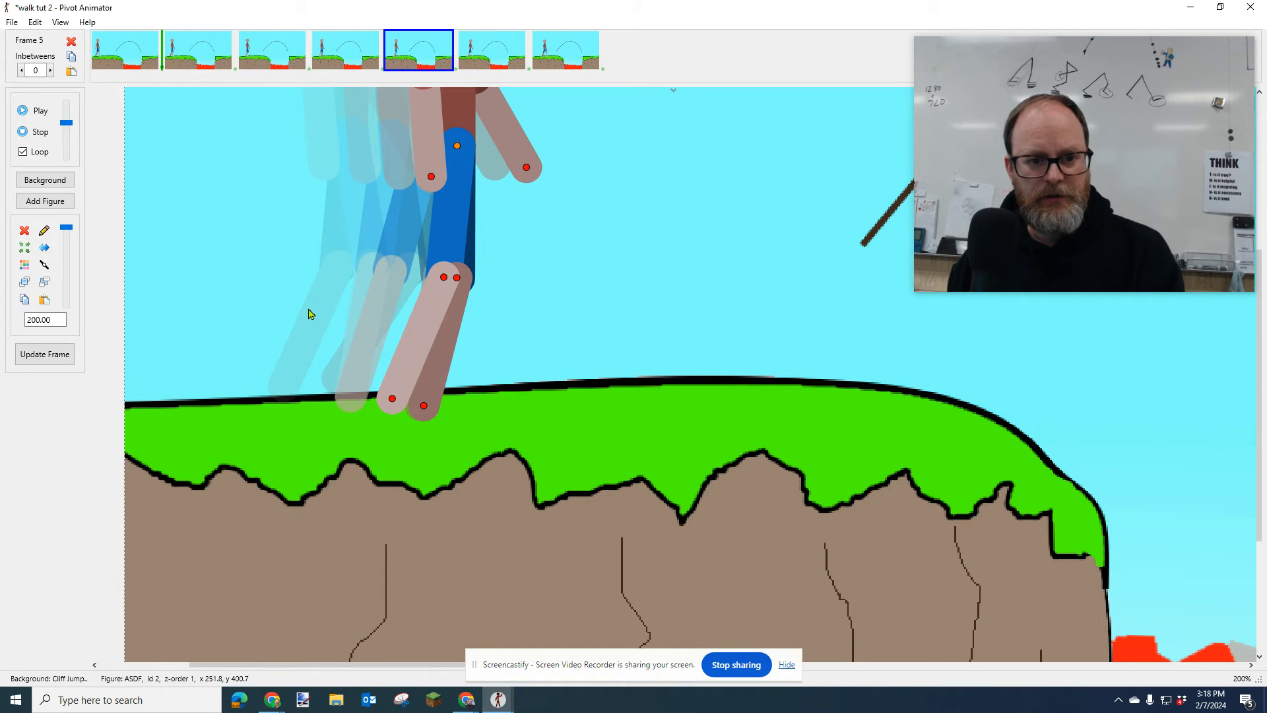
key(Left)
key(Left)
key(Left)
key(Left)
key(Left)
key(Left)
key(Left)
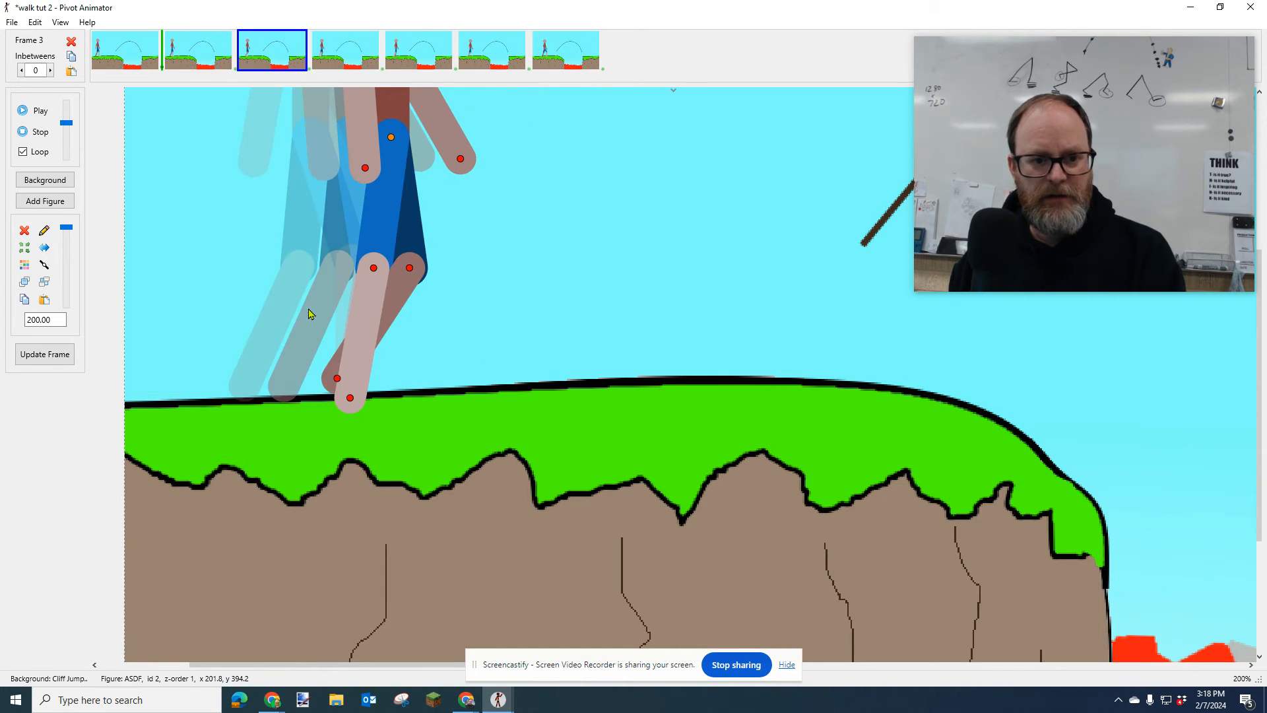
key(Right)
key(Right)
key(Right)
key(Right)
key(Right)
key(Right)
key(Right)
key(Left)
key(Left)
key(Left)
Step: Zoom out and play the walk at the slowest speed to check its motion, and stop the playback
click(33, 110)
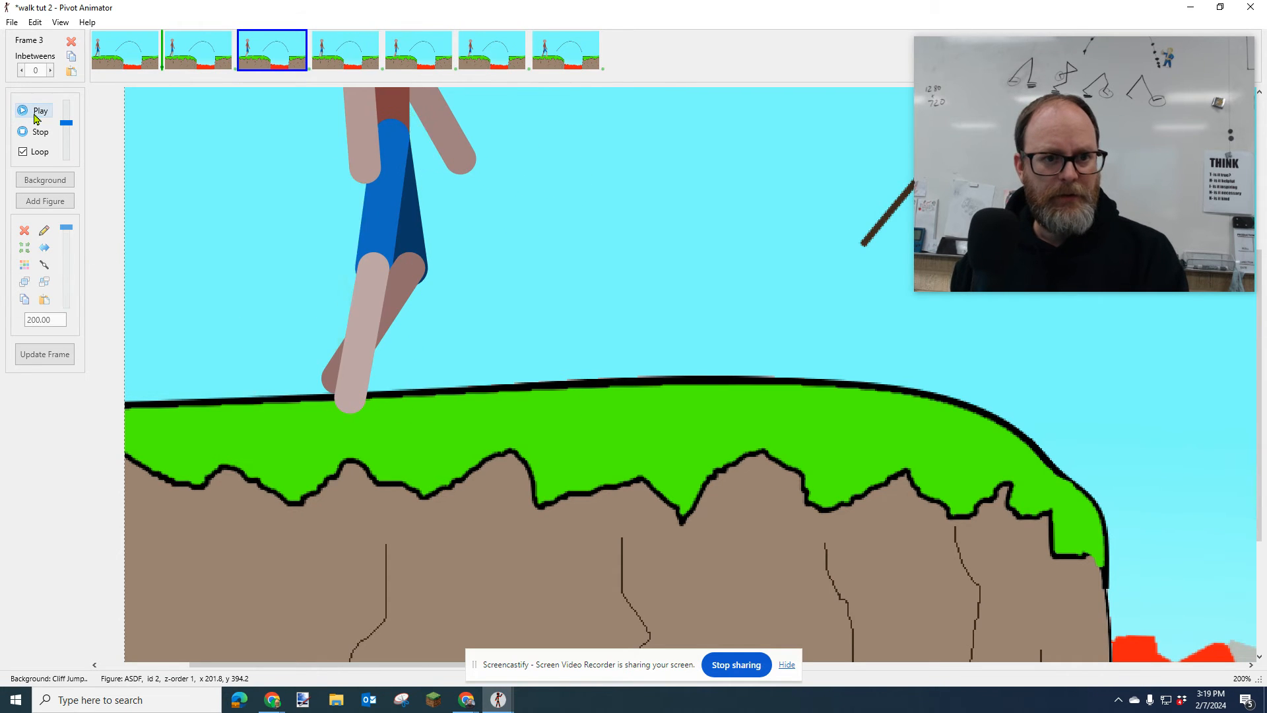
scroll(399, 241, down, 1)
scroll(400, 241, down, 1)
drag(66, 122, 66, 158)
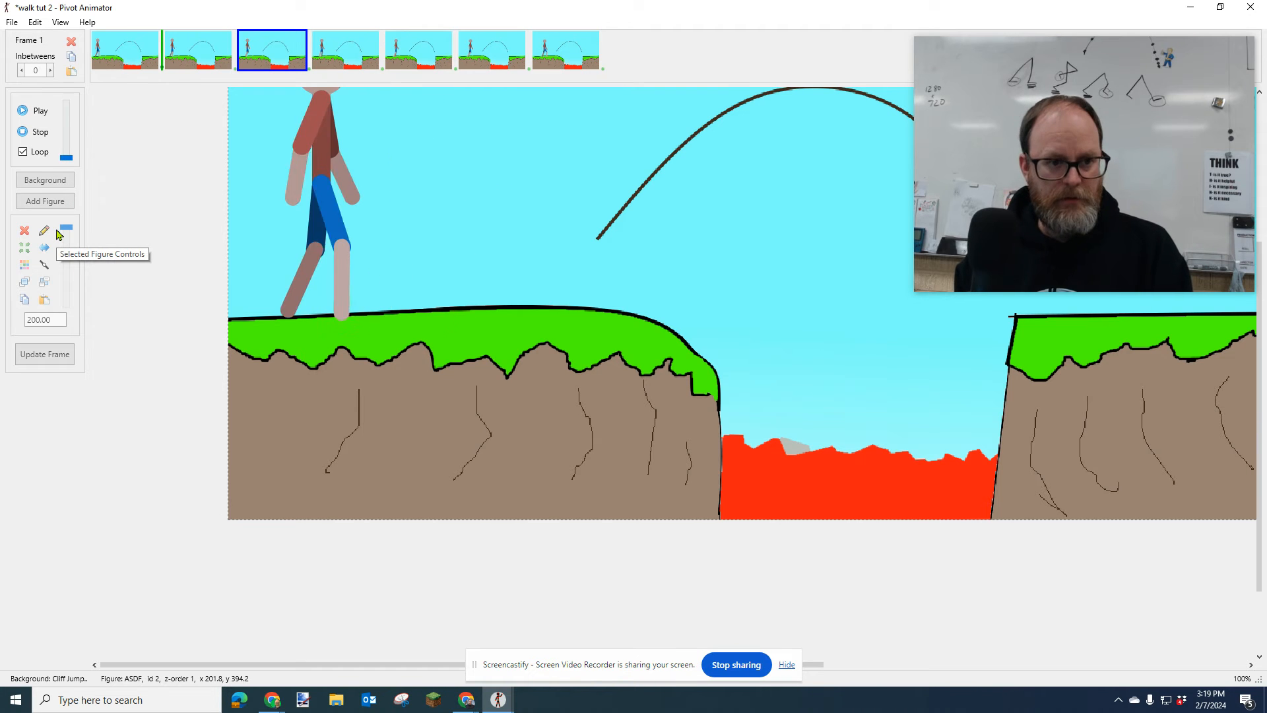
click(36, 132)
click(571, 46)
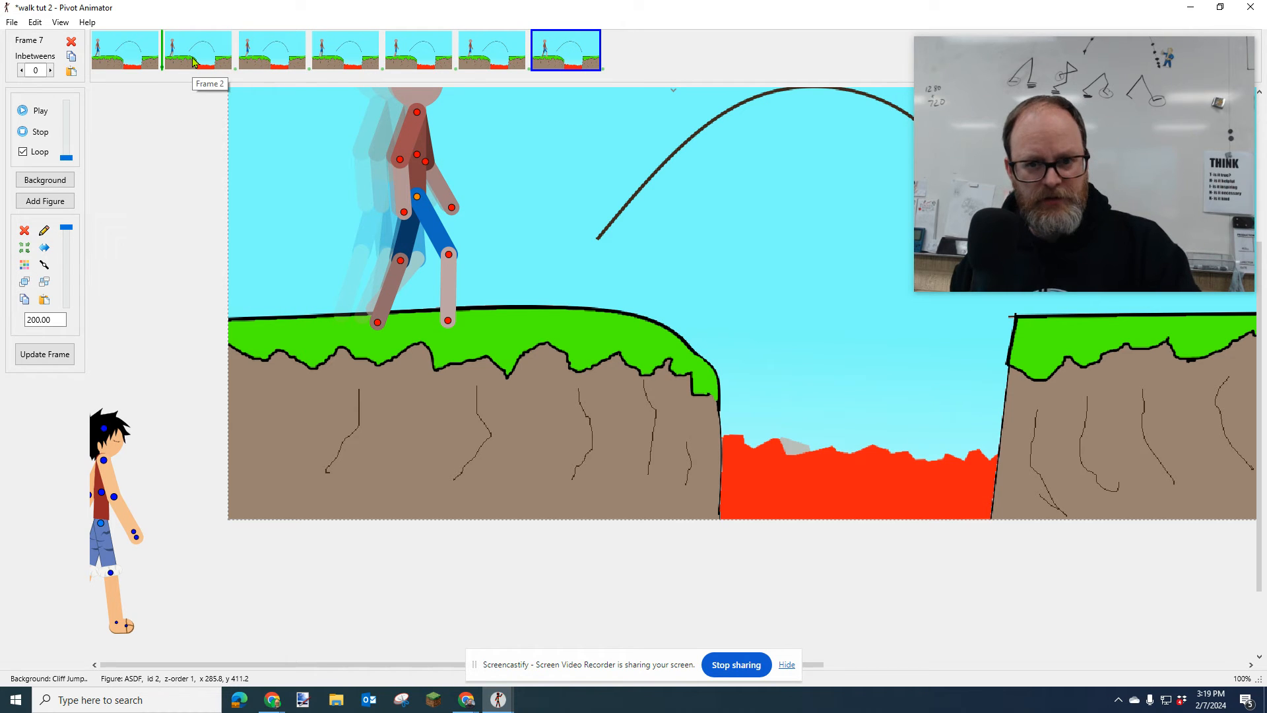
shift+click(115, 56)
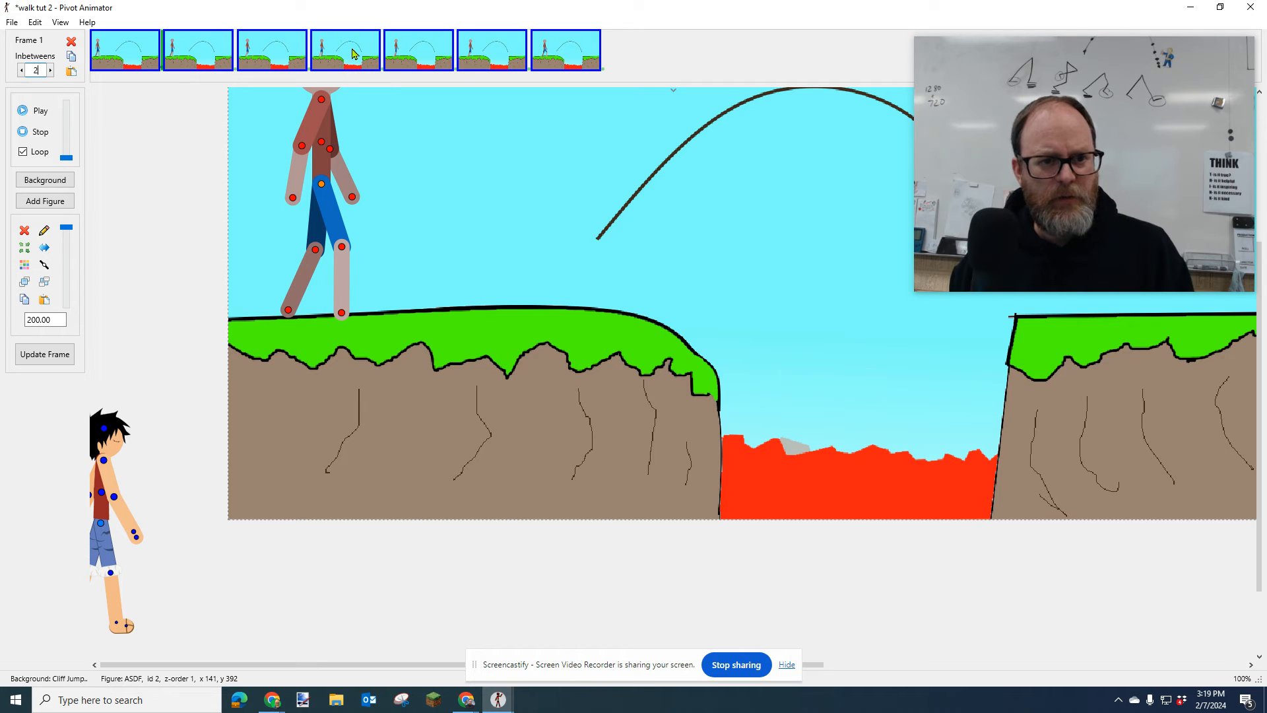
click(335, 61)
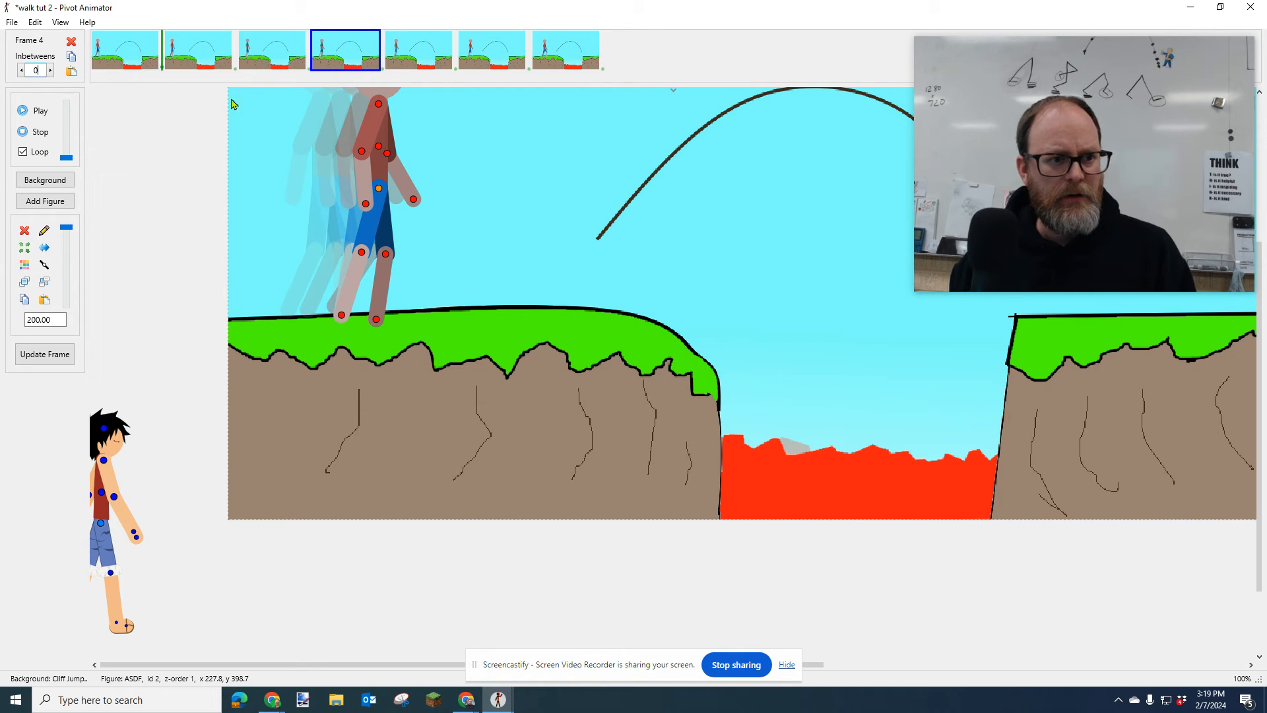
Step: Set the inbetweens of all seven frames to 2
click(121, 52)
shift+click(578, 55)
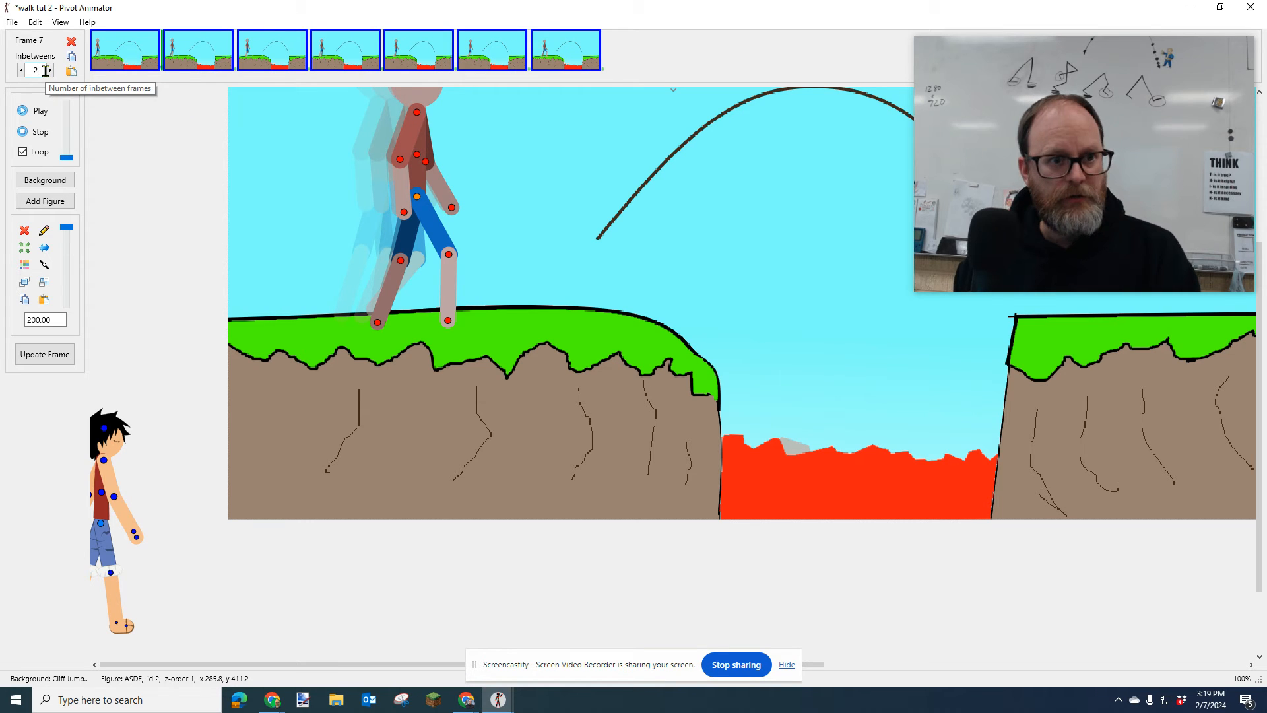
key(Return)
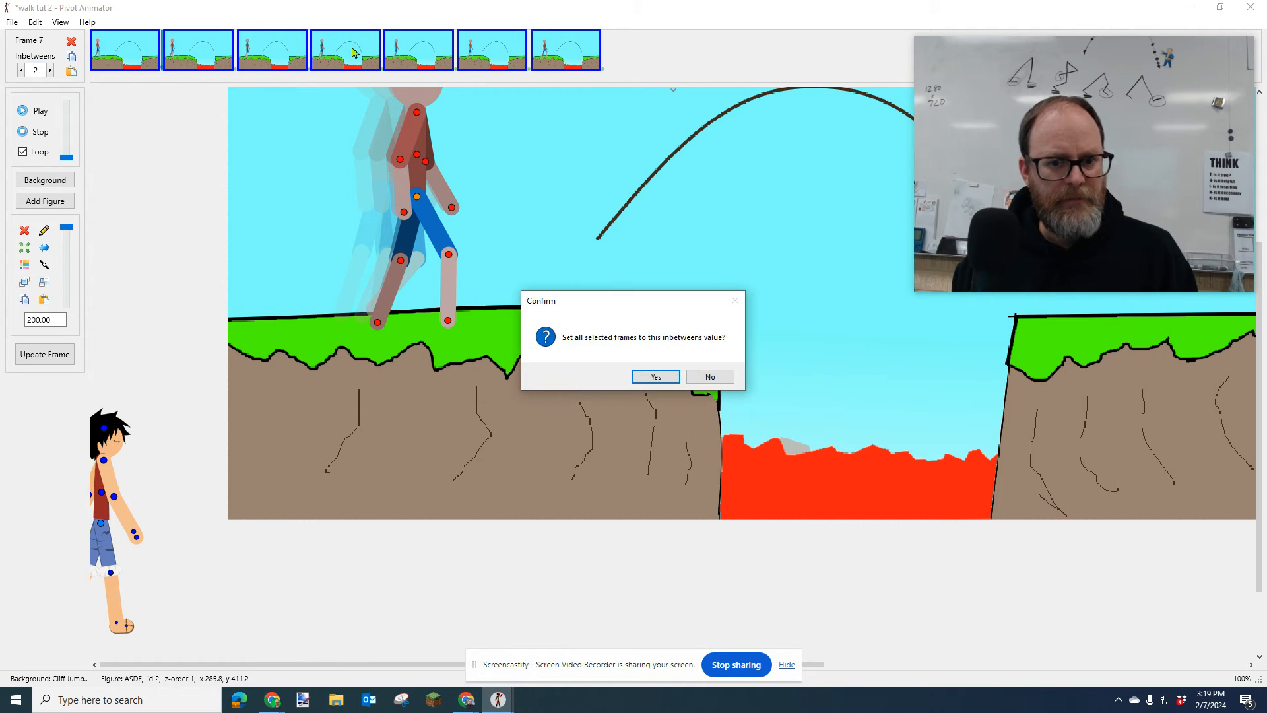
drag(654, 309, 589, 118)
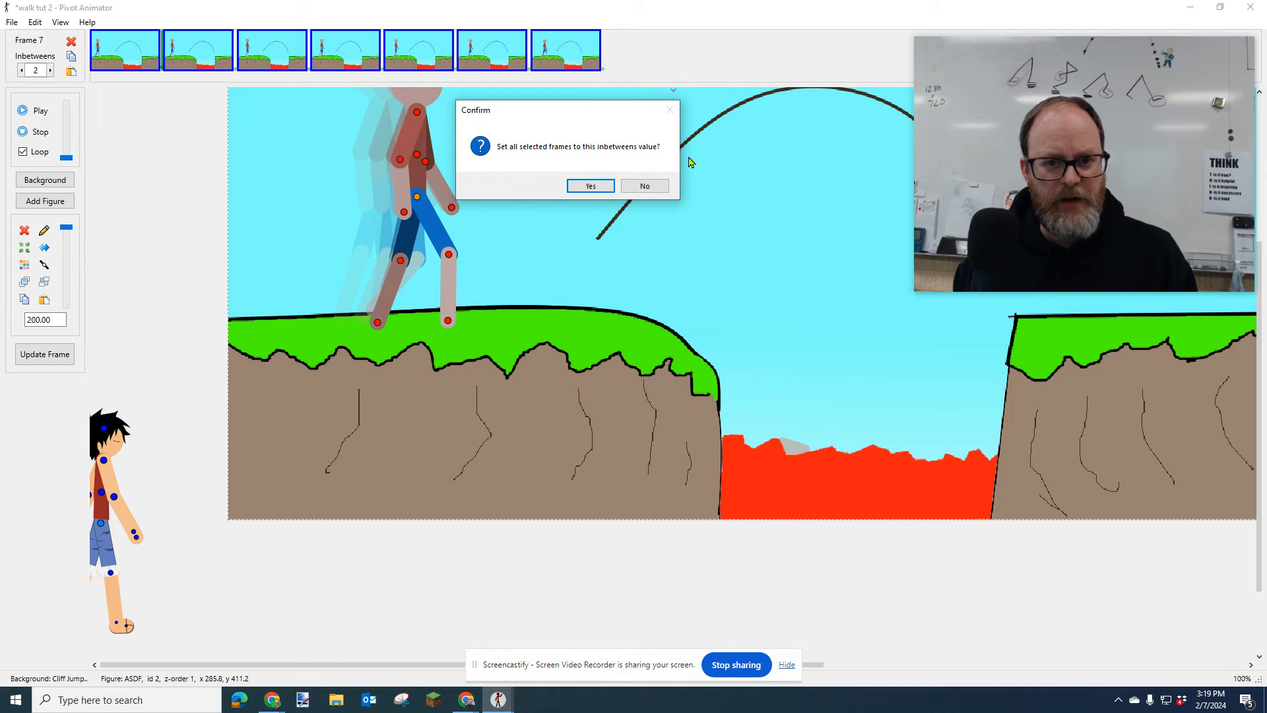
click(586, 187)
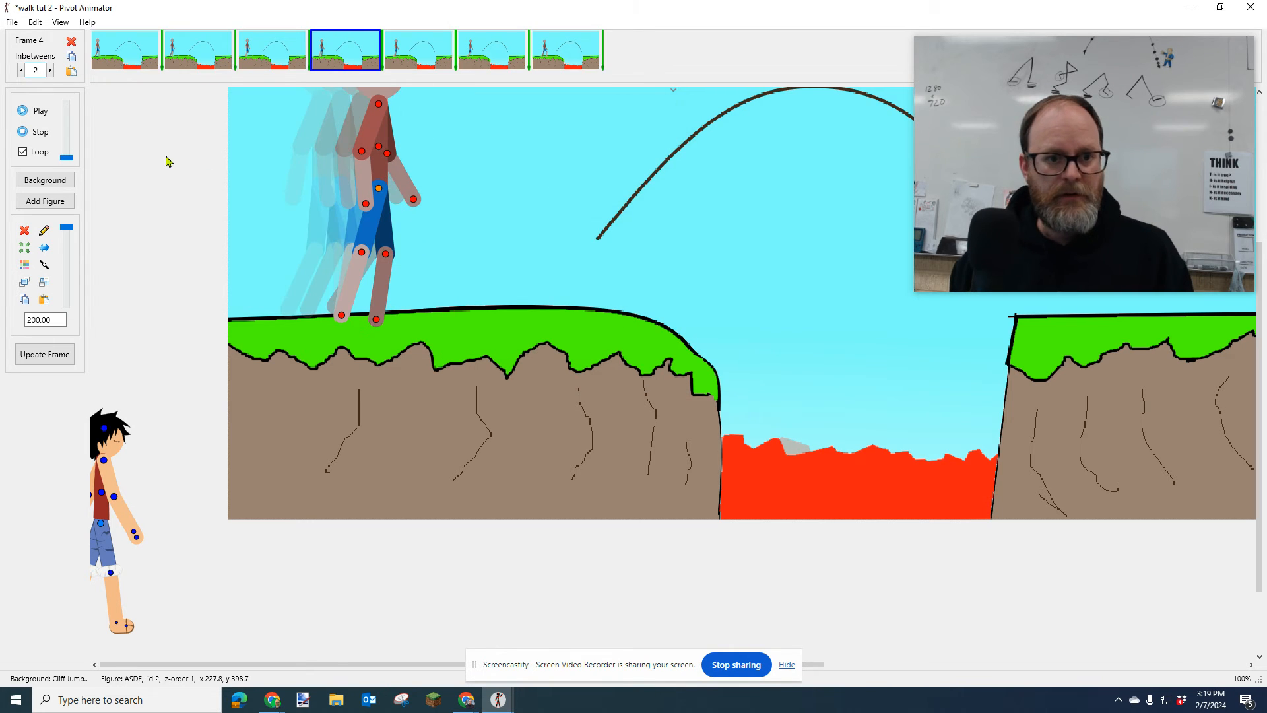
Step: Play the walk with the inbetweens, setting a medium playback speed with the whole scene in view
click(31, 111)
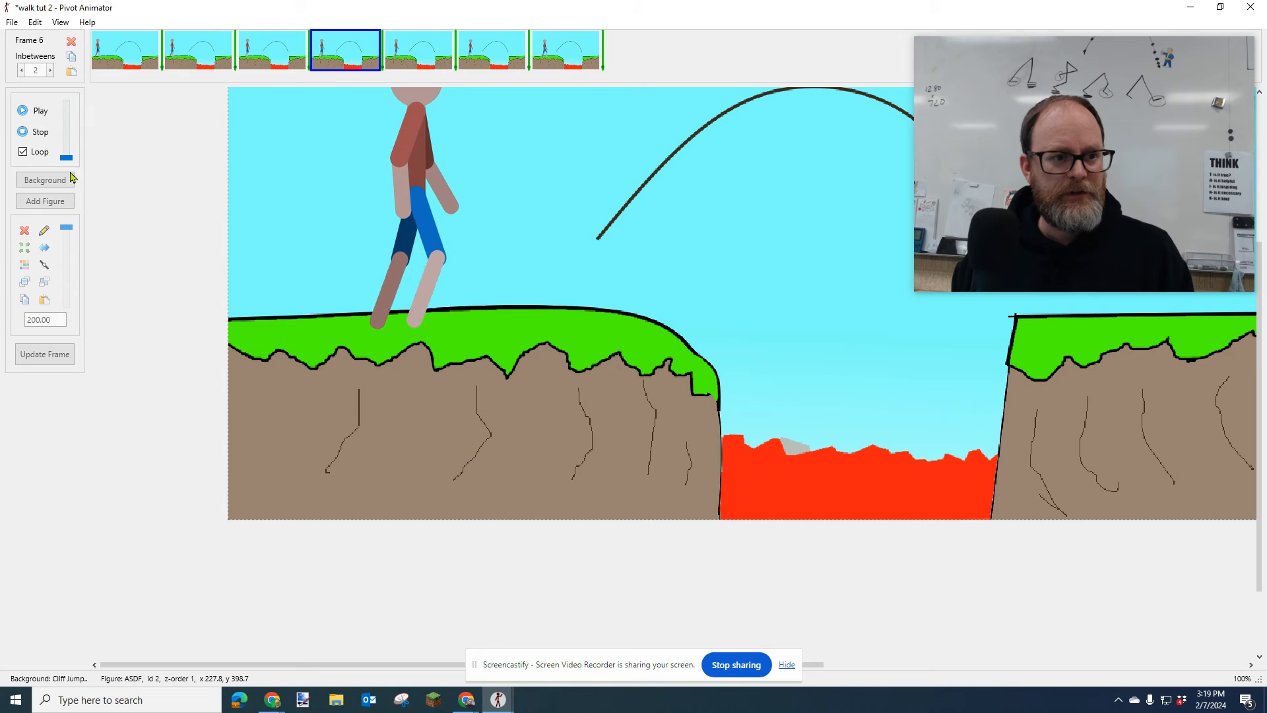
drag(66, 157, 74, 124)
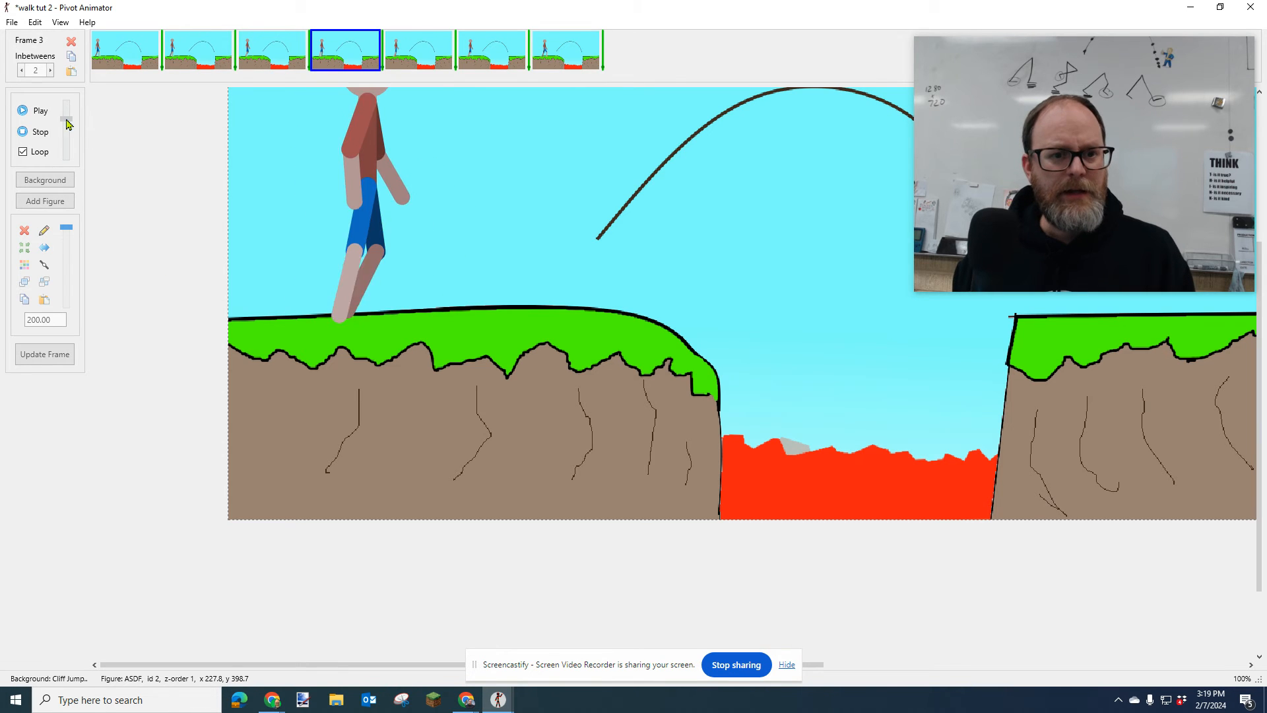
drag(67, 120, 68, 130)
scroll(350, 161, down, 2)
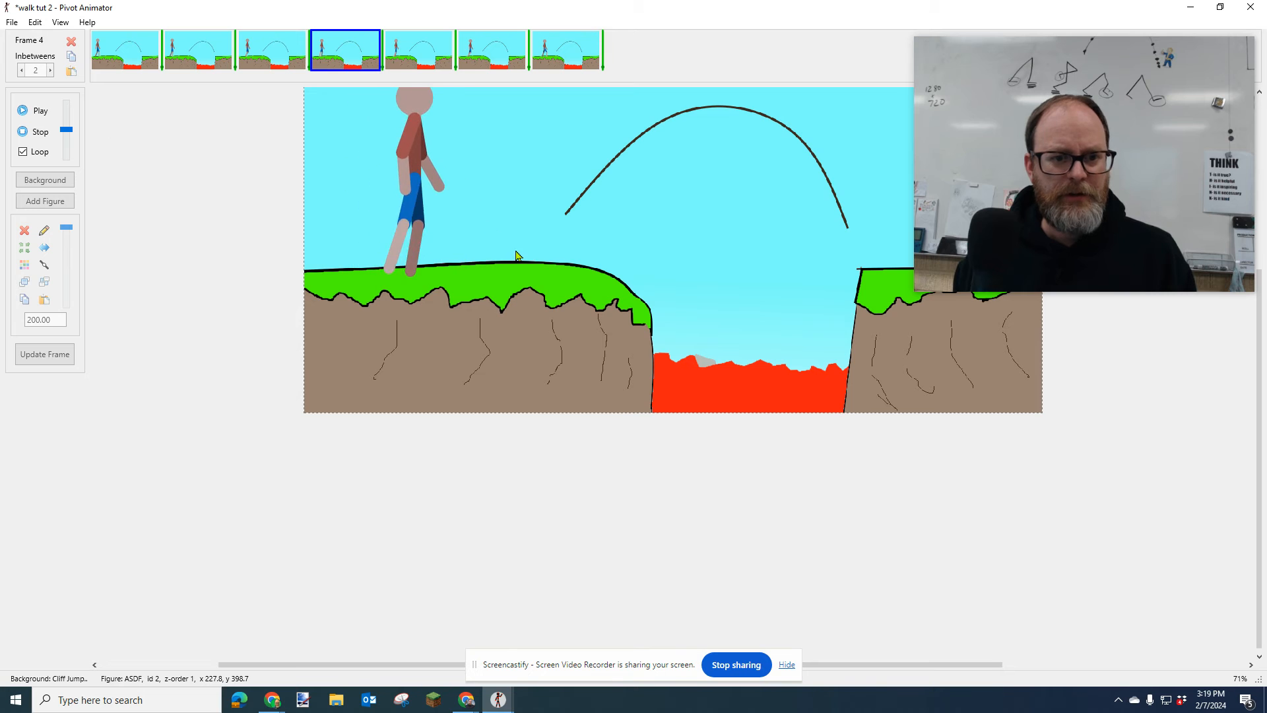
drag(1049, 119, 1038, 368)
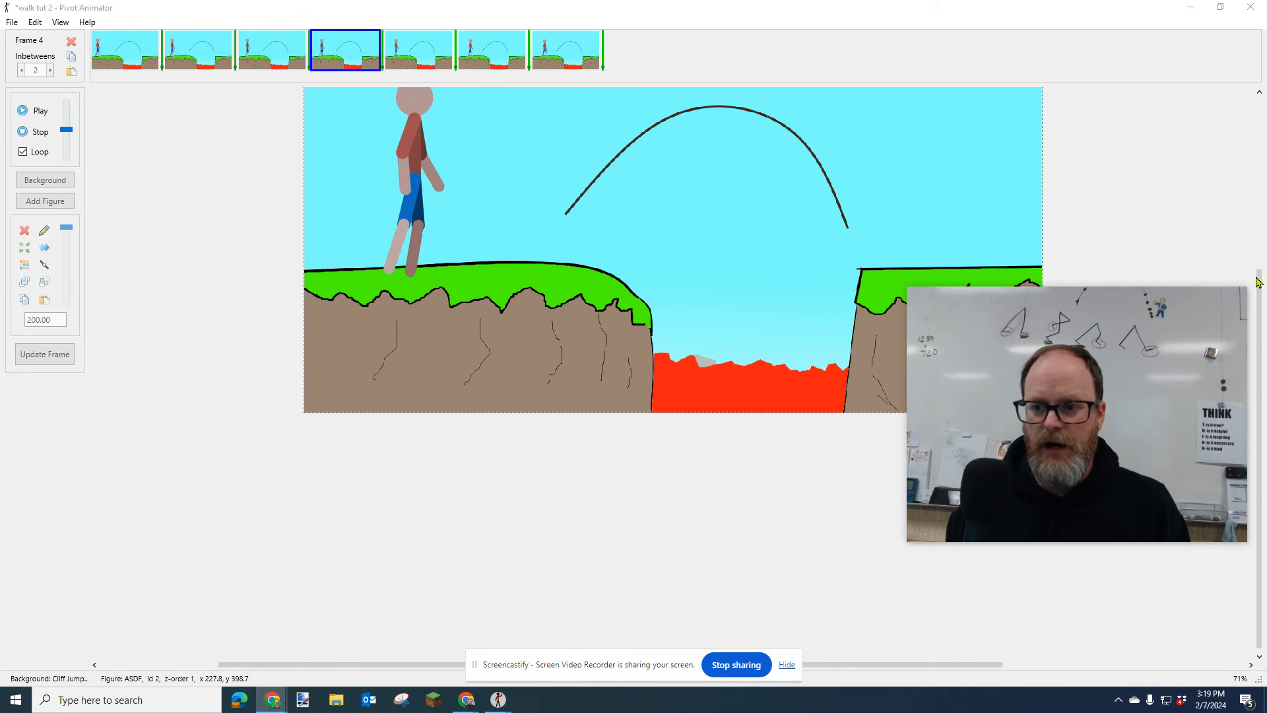
drag(1258, 257, 1250, 196)
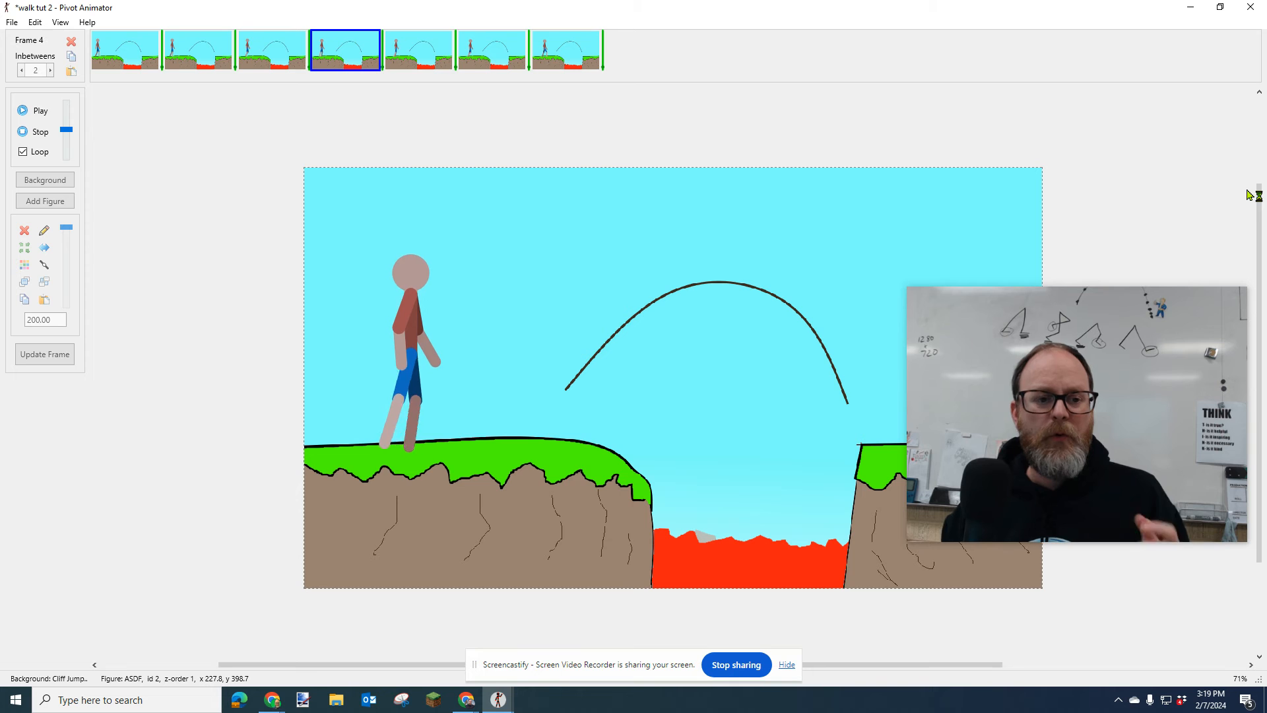
click(36, 131)
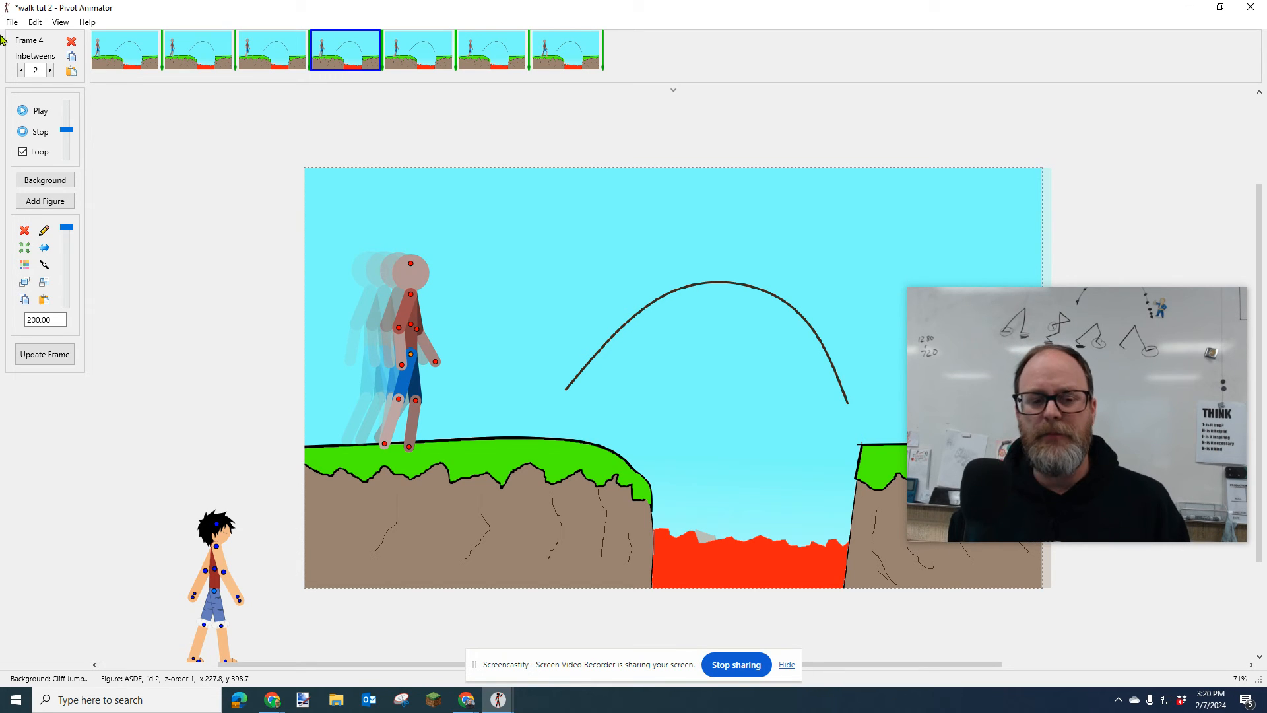
click(37, 111)
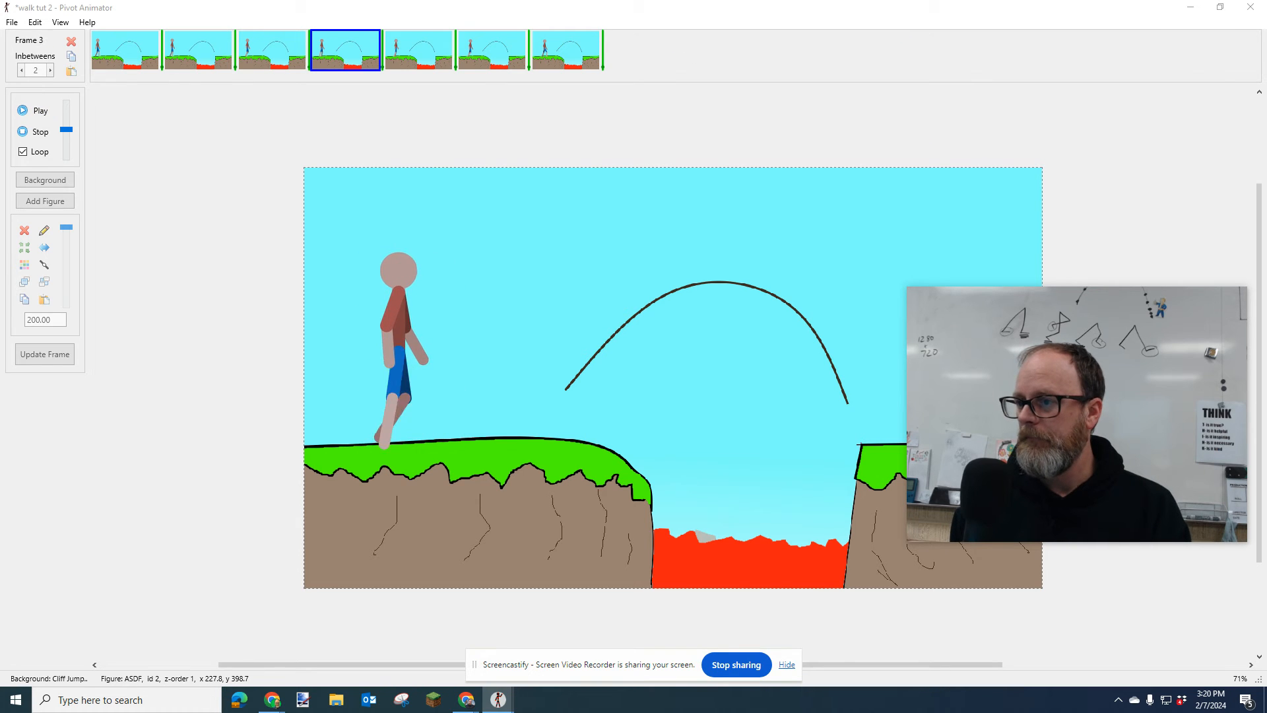
Step: Switch to the Walk Tutorial Colr STK _FOR VIDEO project, maximize its window and play its animation
drag(1266, 125, 434, 67)
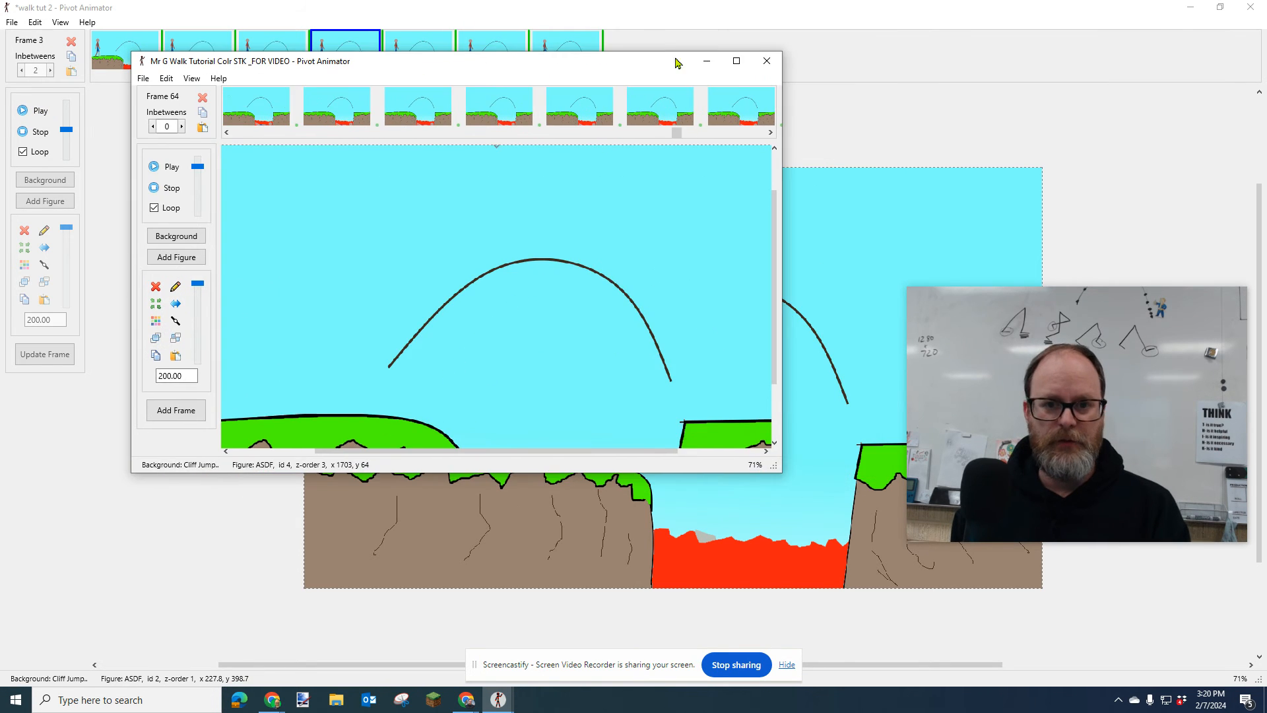
click(741, 62)
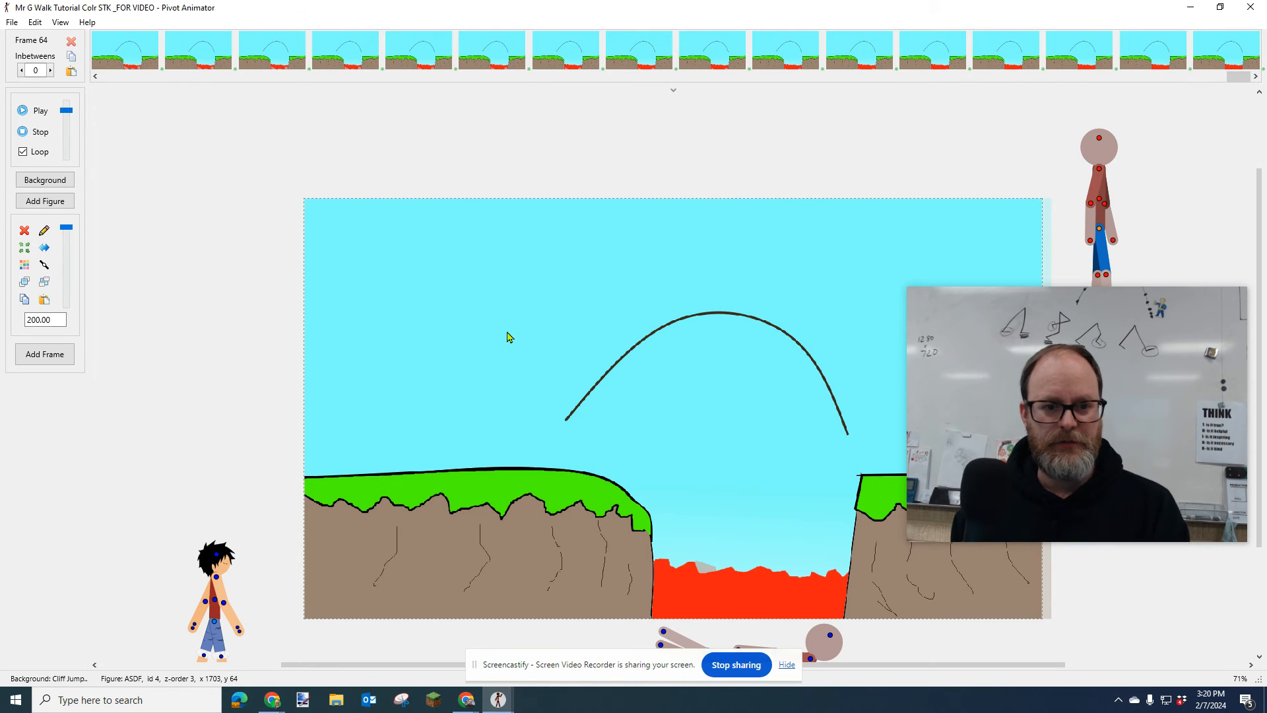
click(39, 110)
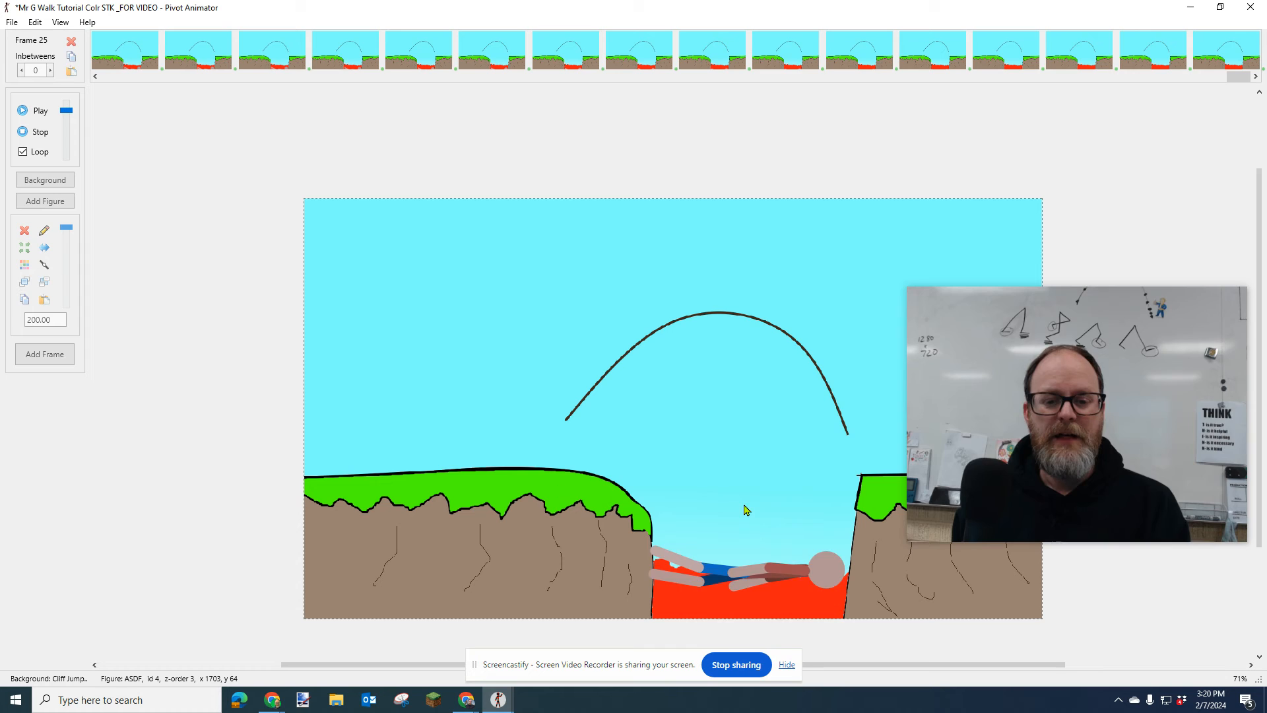
click(39, 134)
Step: Step backward through the closing frames to examine the figure lying in the lava
key(Left)
key(Left)
key(Left)
key(Left)
key(Left)
key(Left)
key(Left)
key(Left)
key(Left)
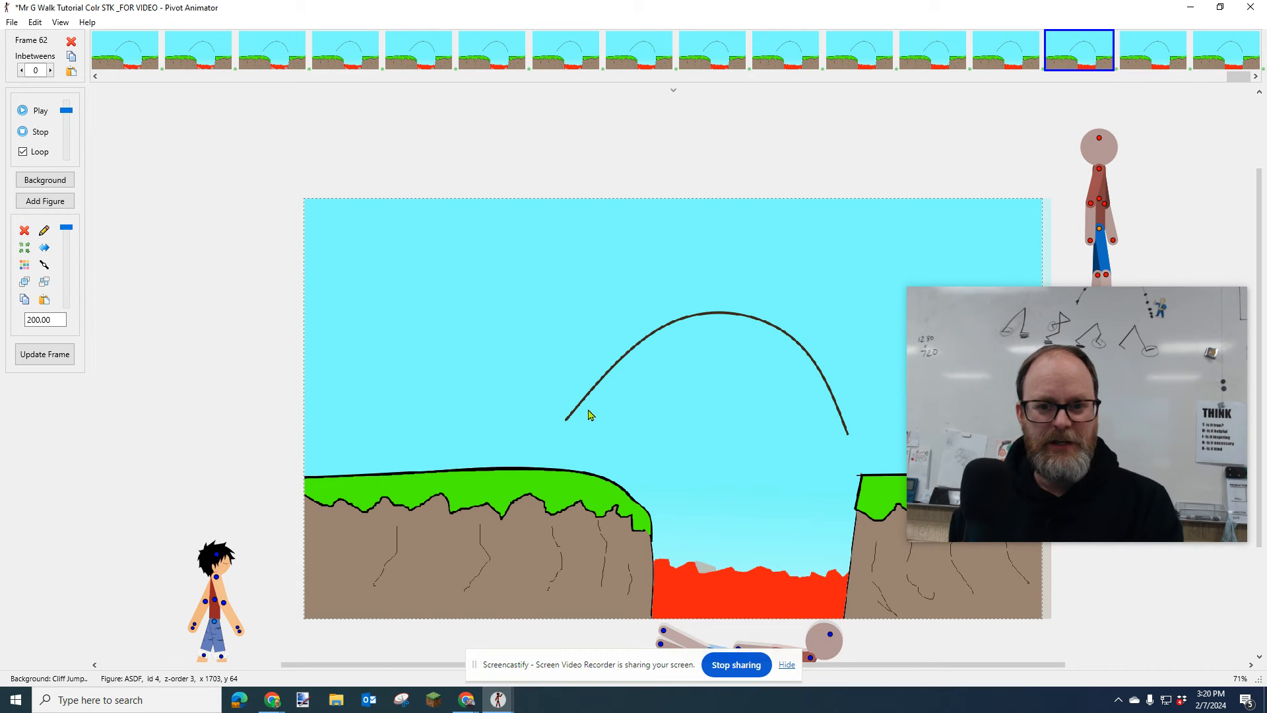
key(Left)
key(Left)
key(Left)
key(Left)
key(Left)
key(Left)
key(Left)
key(Left)
key(Left)
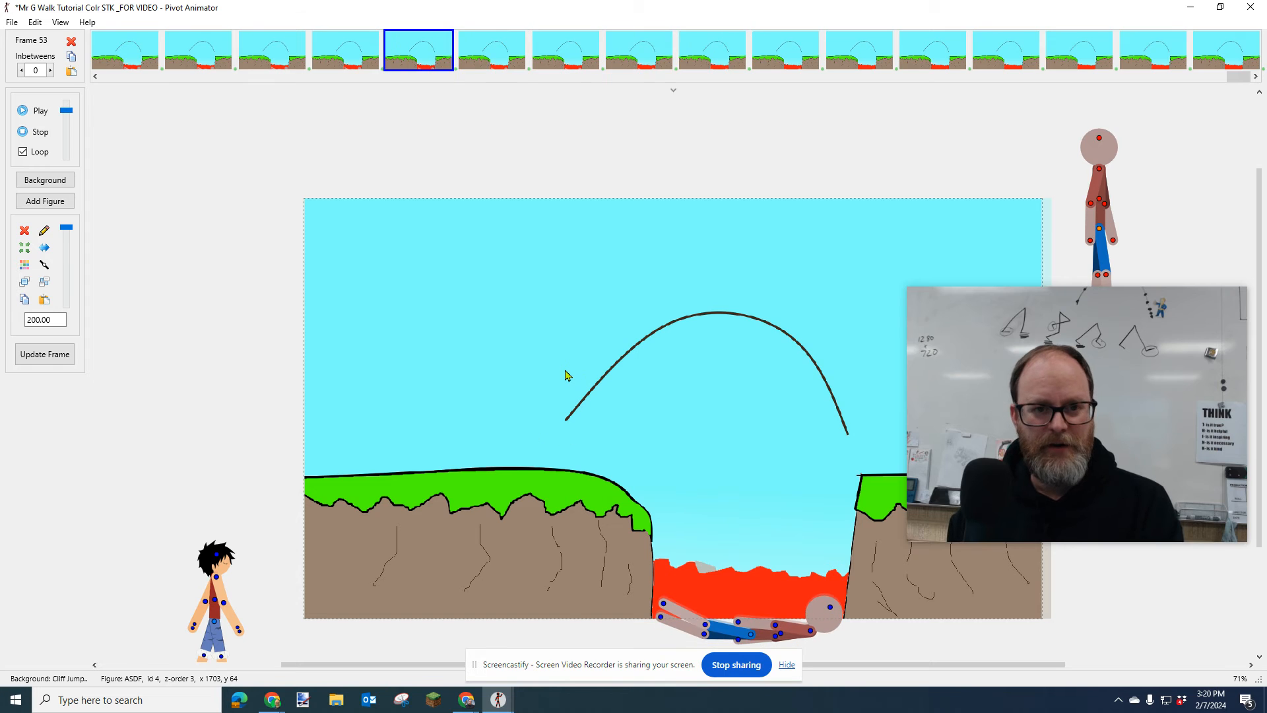
key(Left)
key(Left)
key(Left)
key(Left)
key(Left)
key(Left)
key(Left)
key(Left)
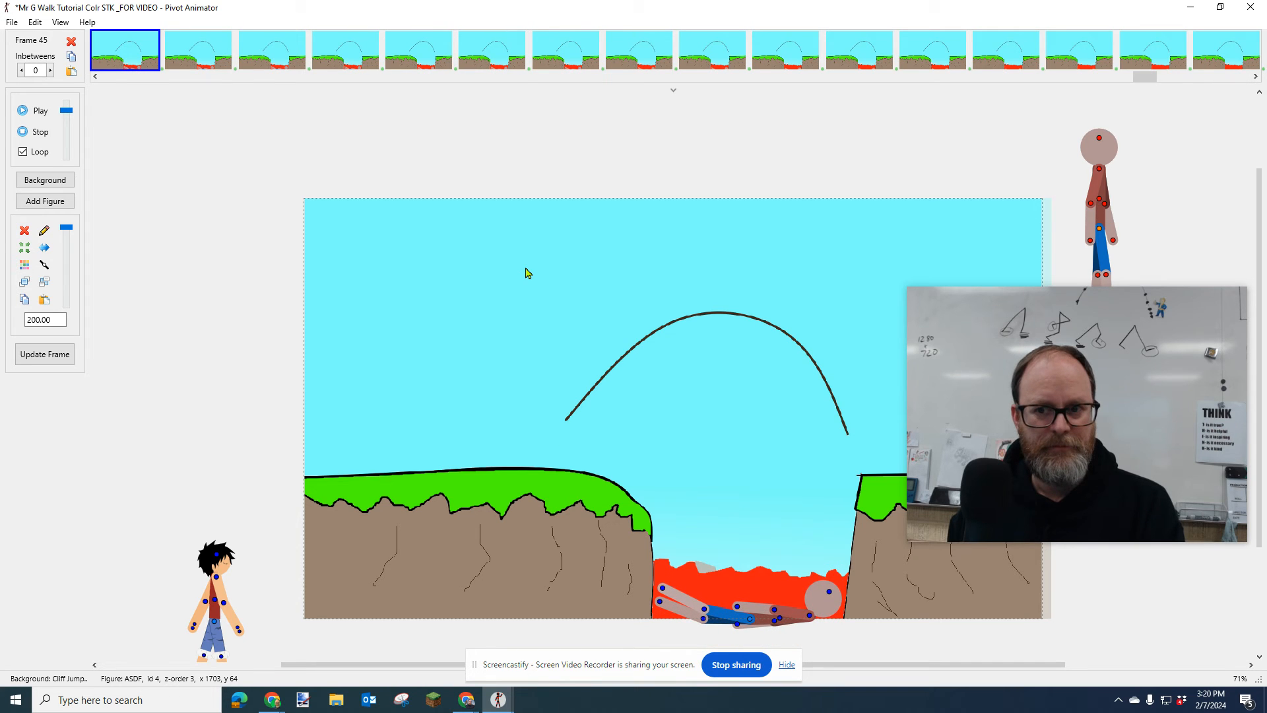
key(Left)
key(Left)
key(Left)
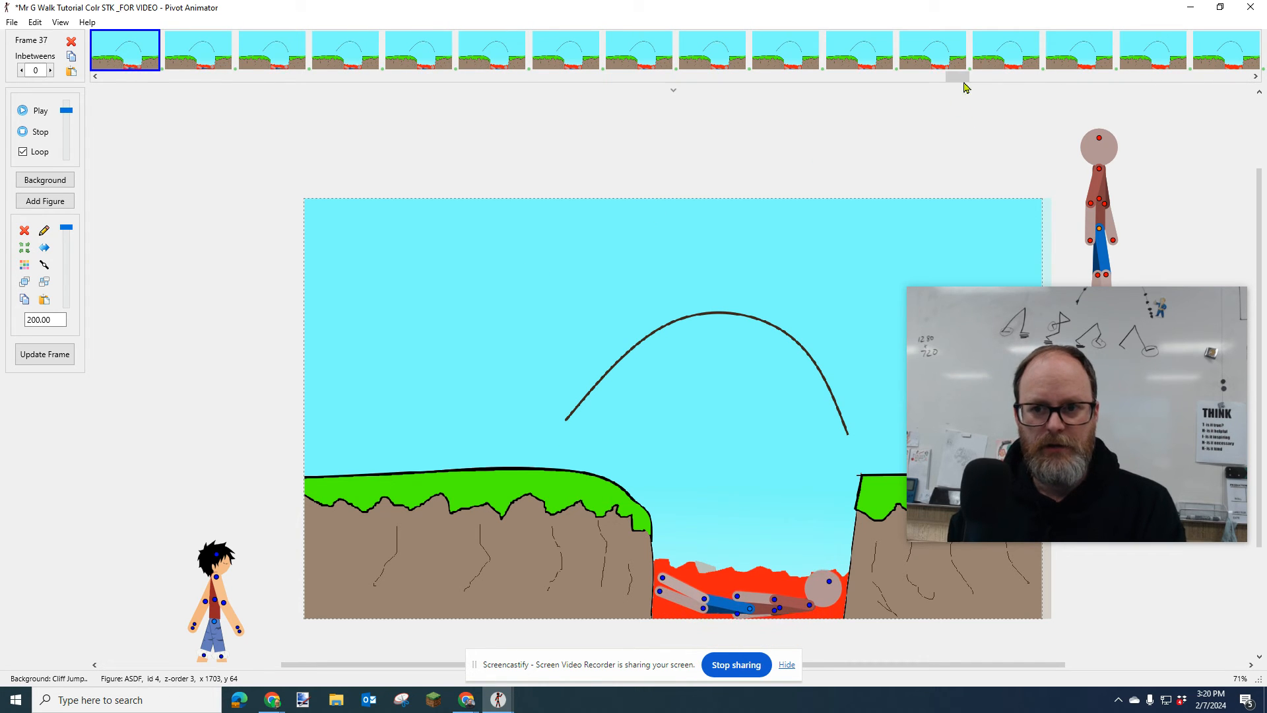
Step: Go to the start of the timeline and examine the walk poses in the first eight frames
drag(933, 78, 137, 58)
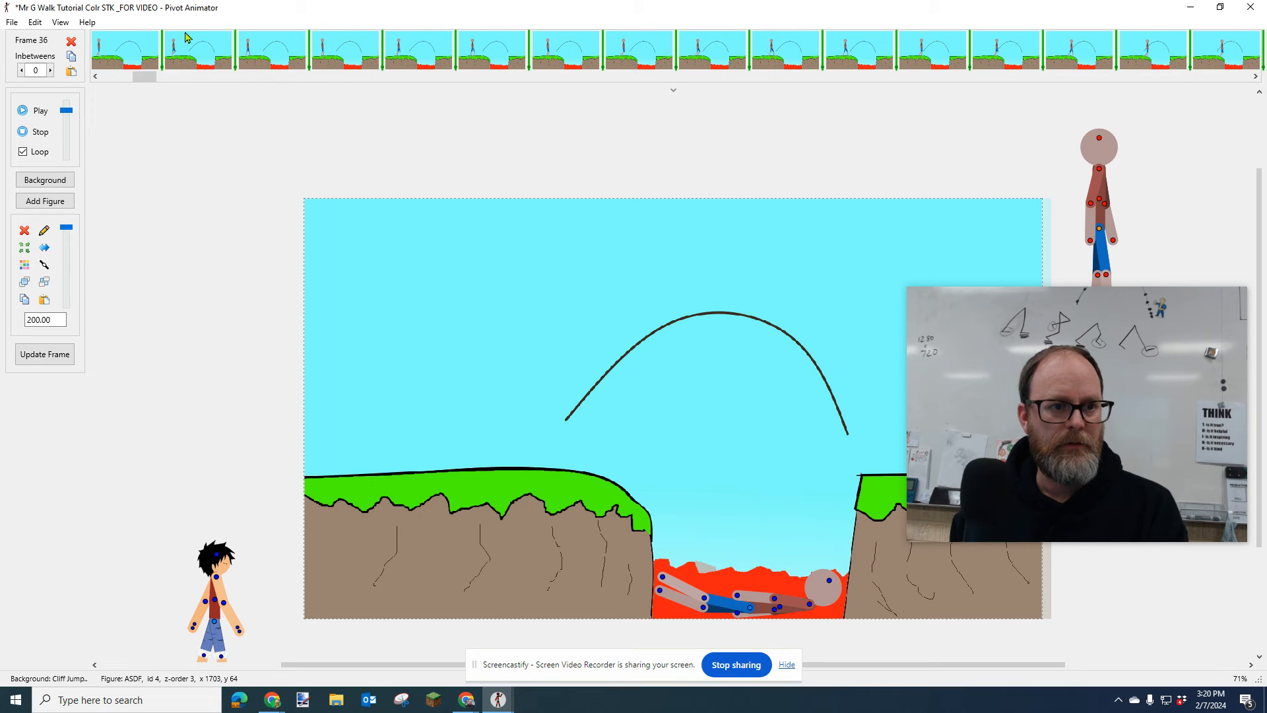
click(186, 45)
key(Left)
key(Left)
key(Right)
key(Right)
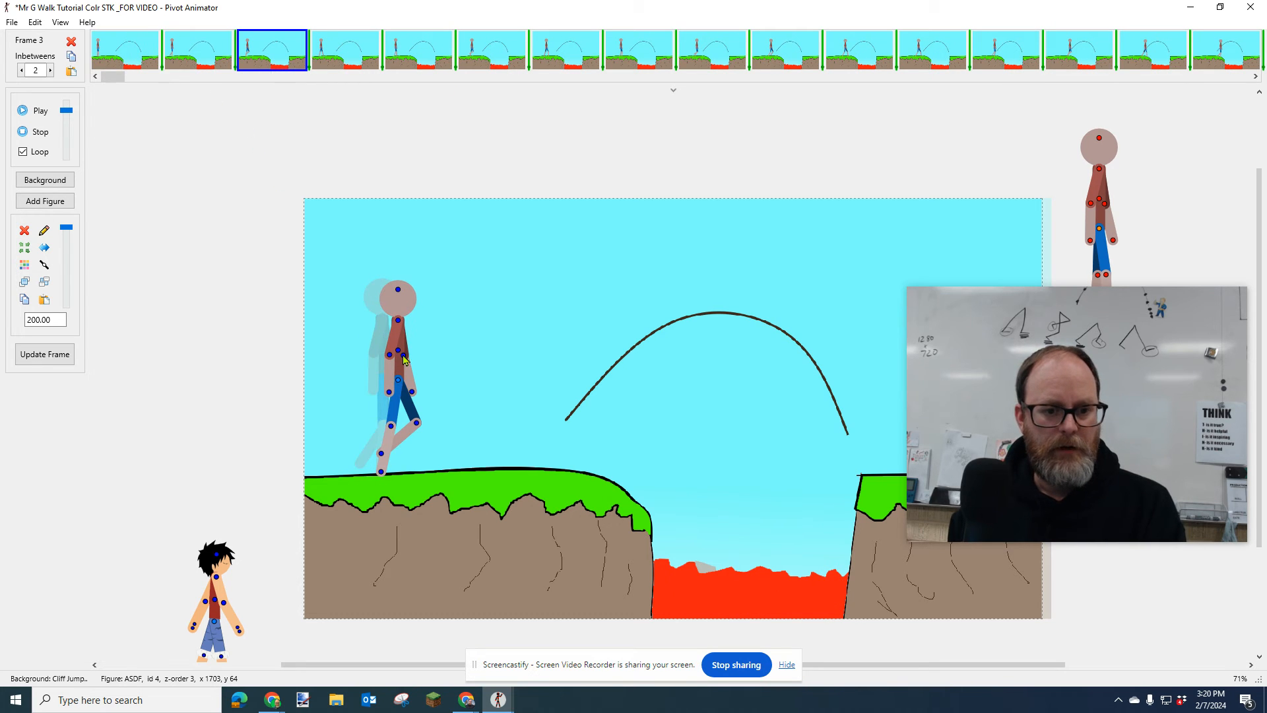
key(Left)
key(Left)
key(Right)
key(Right)
key(Right)
key(Right)
key(Right)
key(Right)
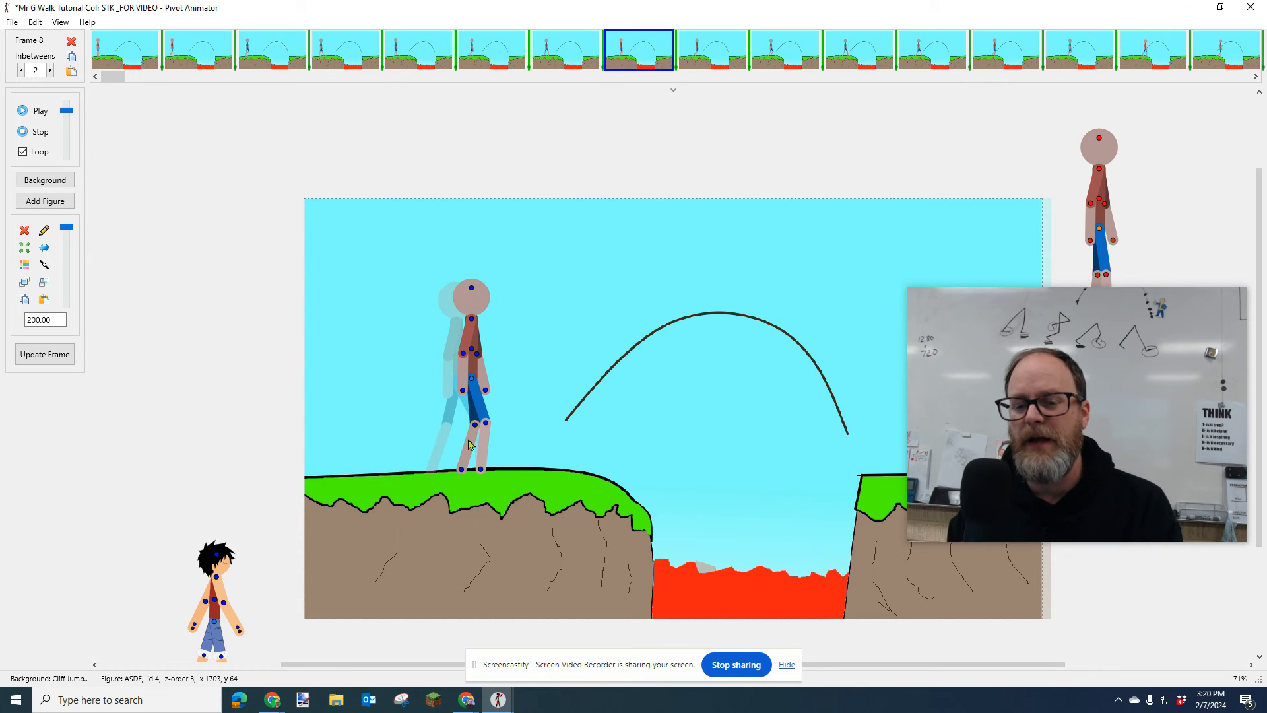
Step: Step back and return forward to frame 15 to examine the strides leading up to the cliff edge
key(Left)
key(Left)
key(Left)
key(Left)
key(Left)
key(Right)
key(Right)
key(Right)
key(Right)
key(Right)
key(Right)
key(Right)
key(Right)
key(Right)
key(Right)
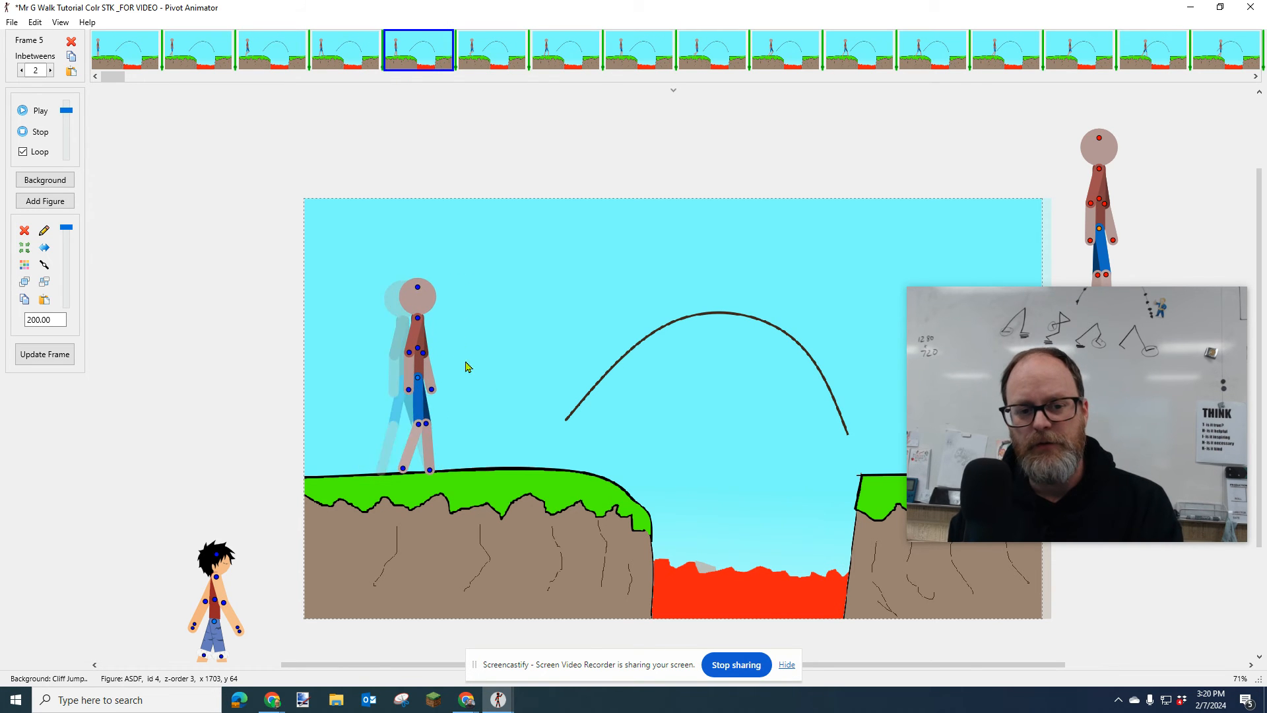
key(Right)
key(Right)
key(Right)
key(Right)
key(Right)
key(Right)
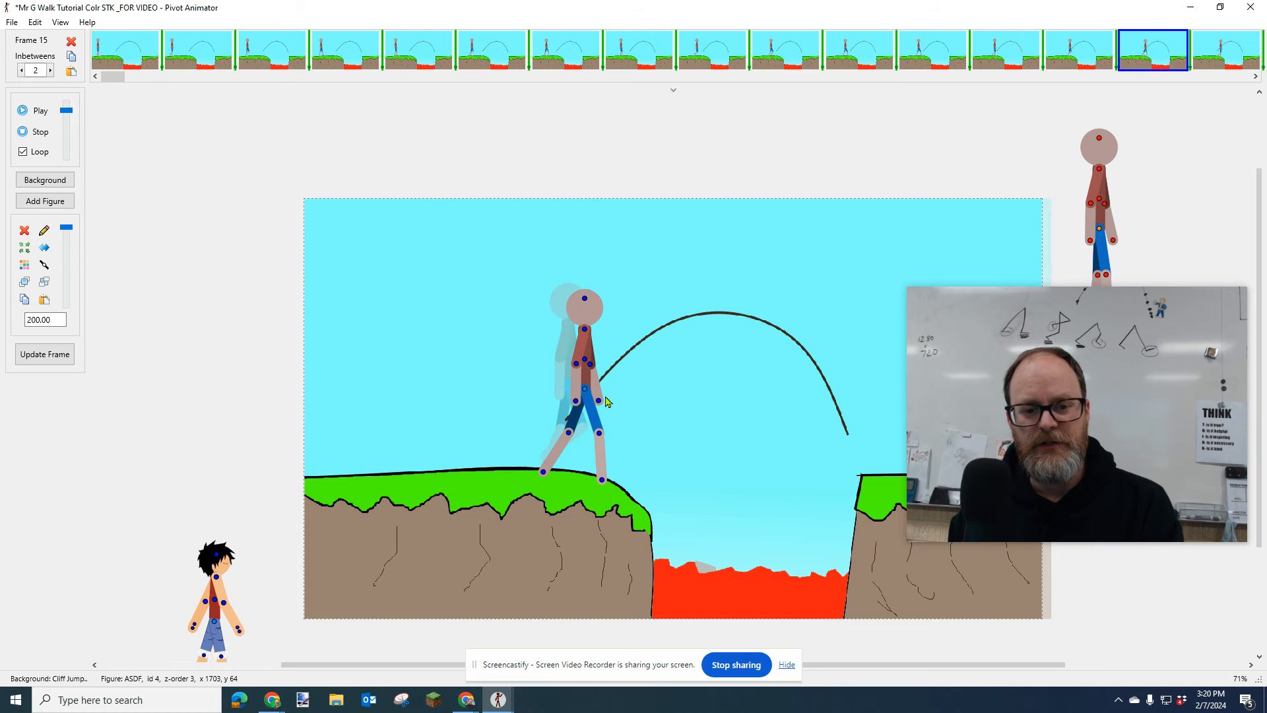
Step: Step backward to frame 1 to review the walk from the cliff edge to the starting pose
key(Left)
key(Left)
key(Left)
key(Left)
key(Left)
key(Left)
key(Left)
key(Left)
key(Left)
key(Left)
key(Left)
key(Left)
key(Left)
key(Left)
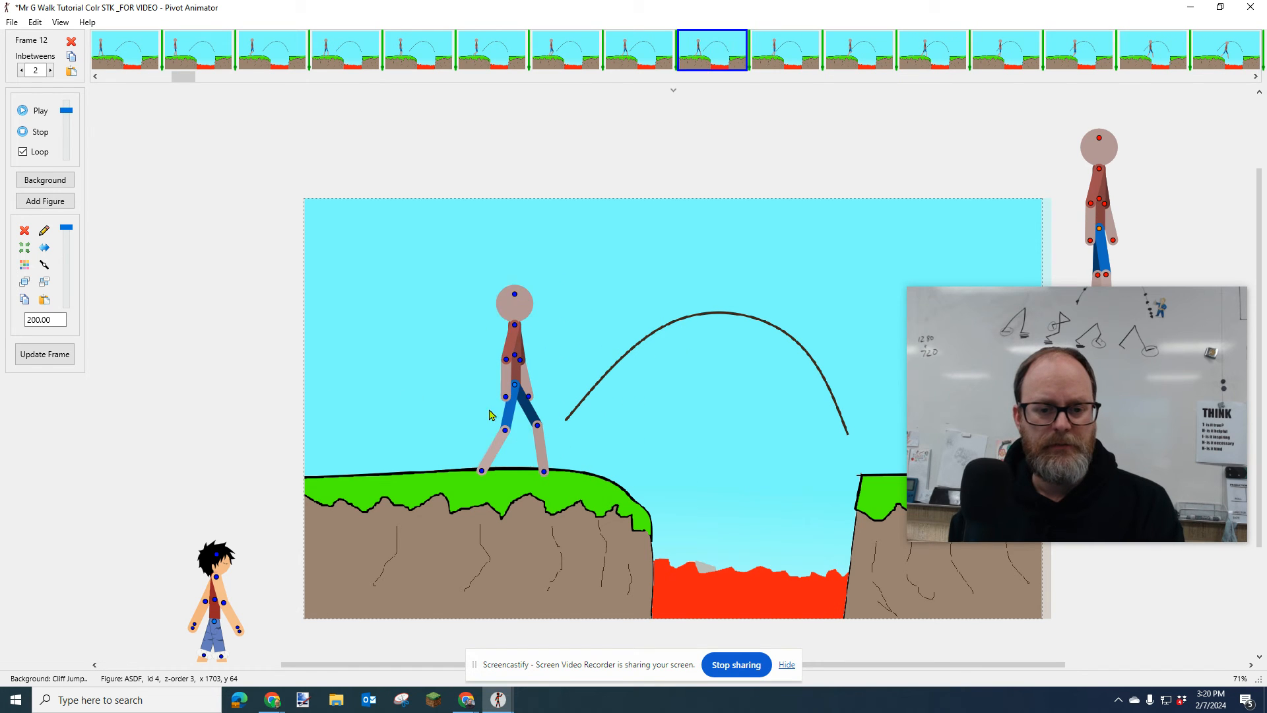
key(Left)
key(Left)
key(Left)
key(Left)
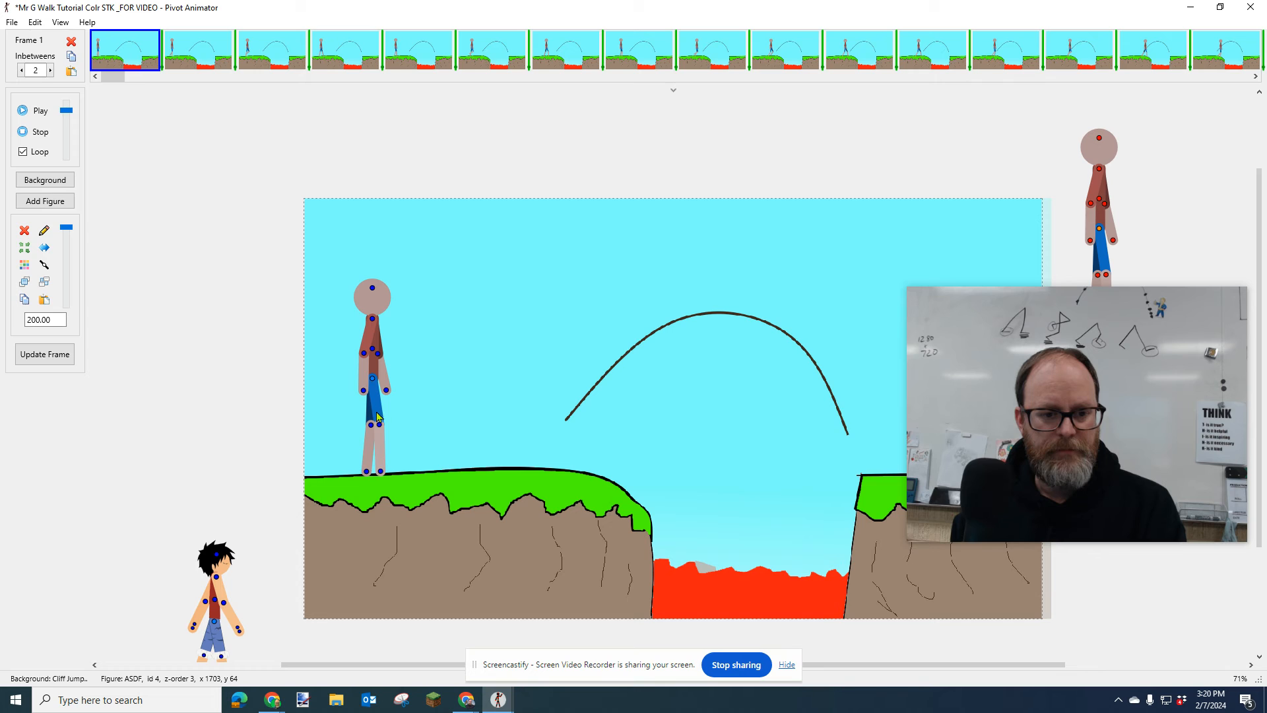
Step: Select the walking figure and advance to frame 6, examining how the body moves over the planted foot
key(Right)
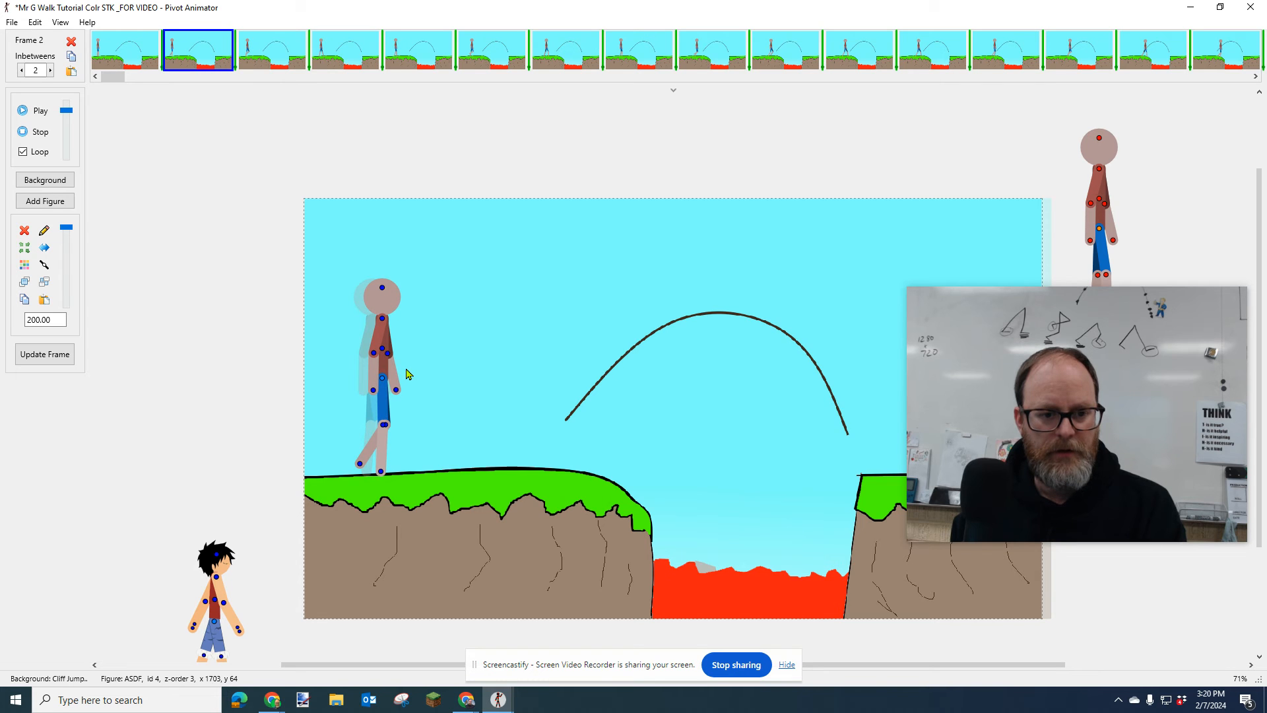
click(373, 357)
drag(373, 358, 398, 361)
key(Right)
key(Right)
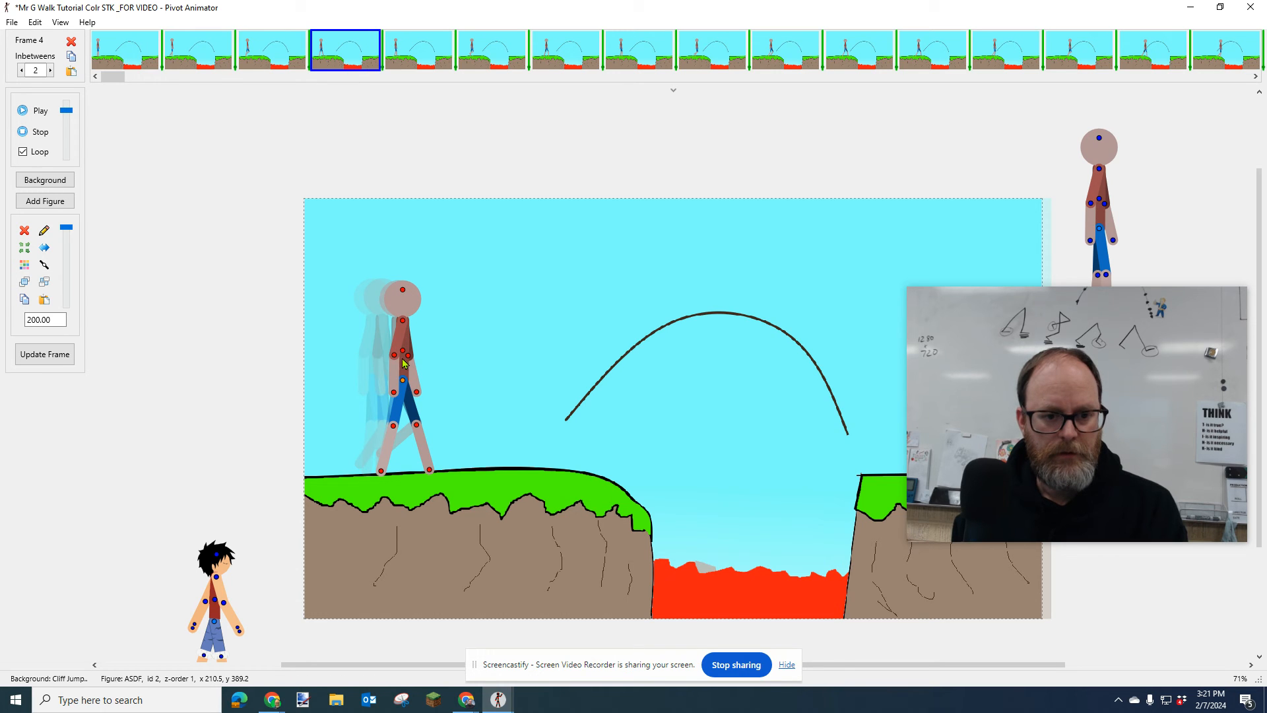
drag(396, 357, 438, 357)
key(Right)
key(Right)
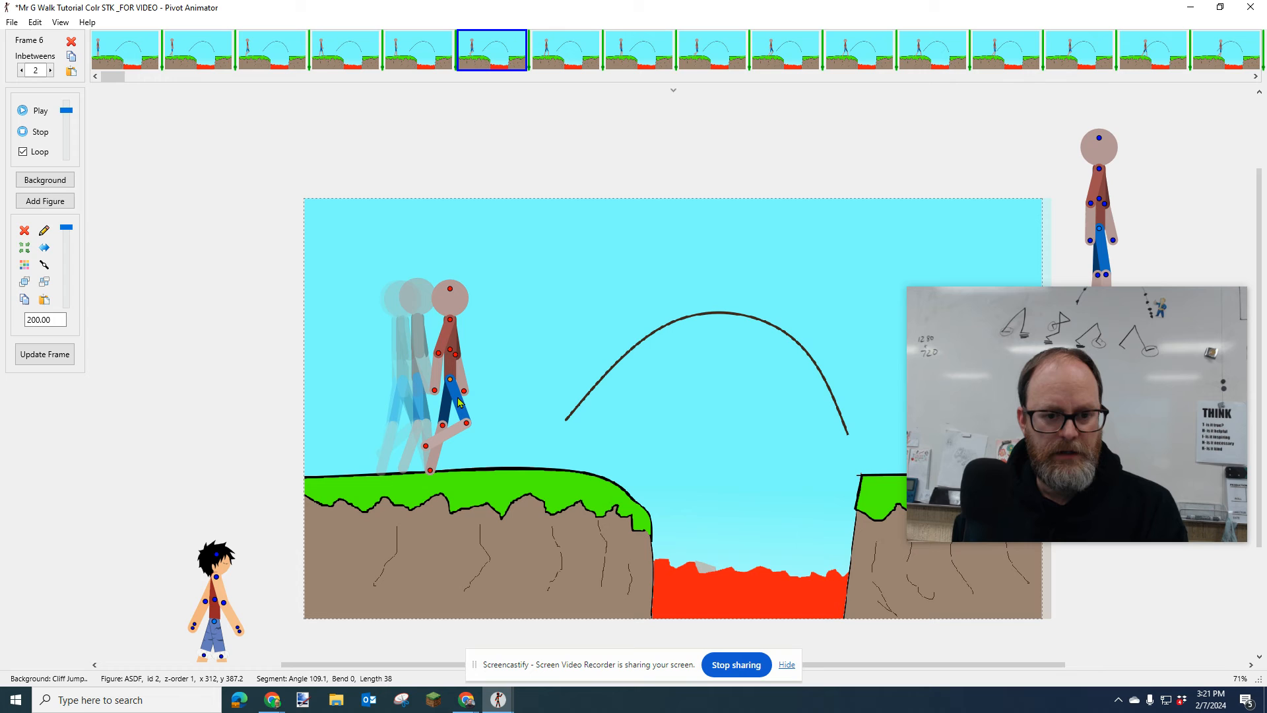
Step: Swing the walking figure's lighter arm back behind the torso in frame 7 and advance to frame 9
key(Right)
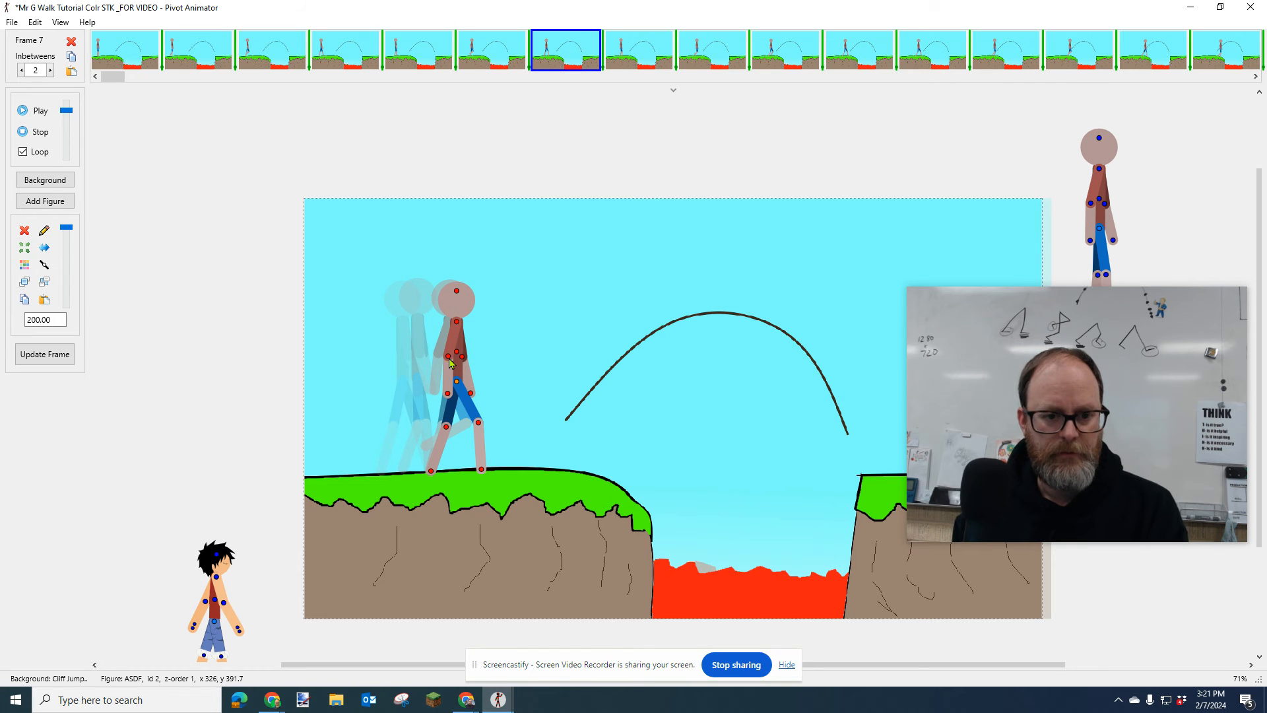
mouse_move(449, 361)
mouse_down()
mouse_move(438, 360)
mouse_move(455, 355)
mouse_up()
key(Right)
key(Right)
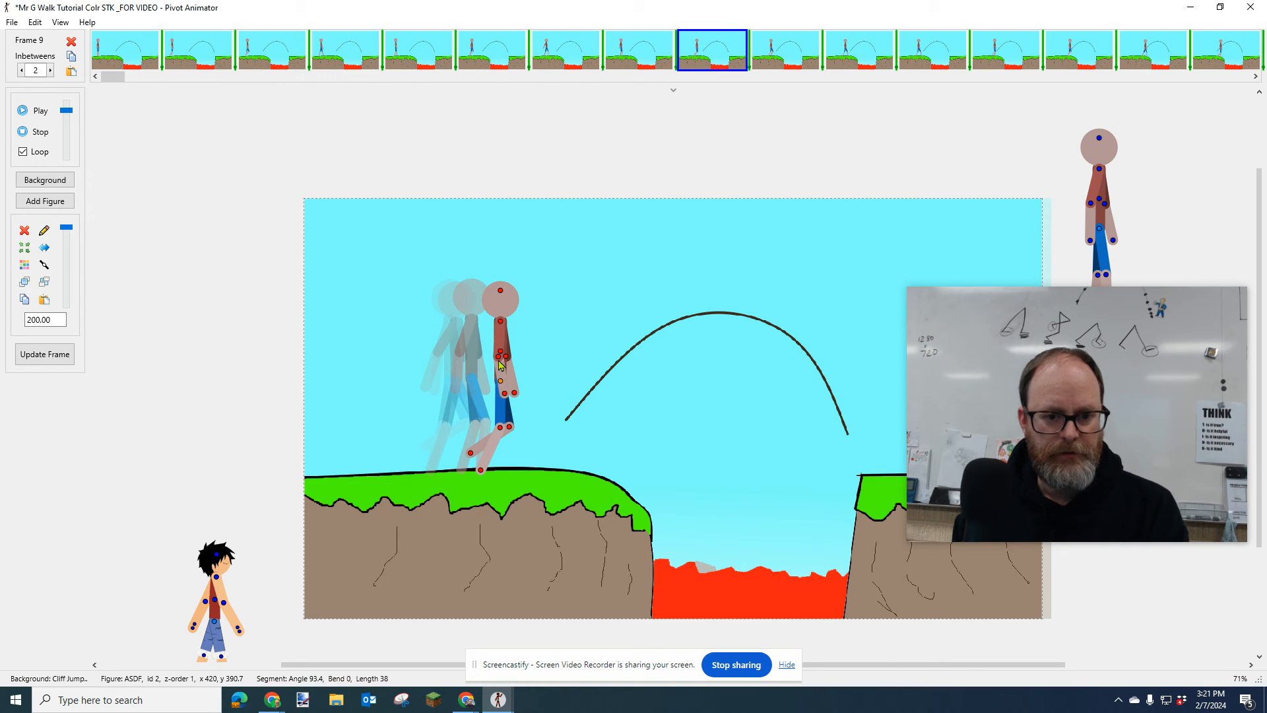
Step: Swing the lighter arm forward of the torso in frame 10 and continue to frame 13
key(Right)
drag(503, 364, 530, 363)
key(Right)
key(Right)
key(Right)
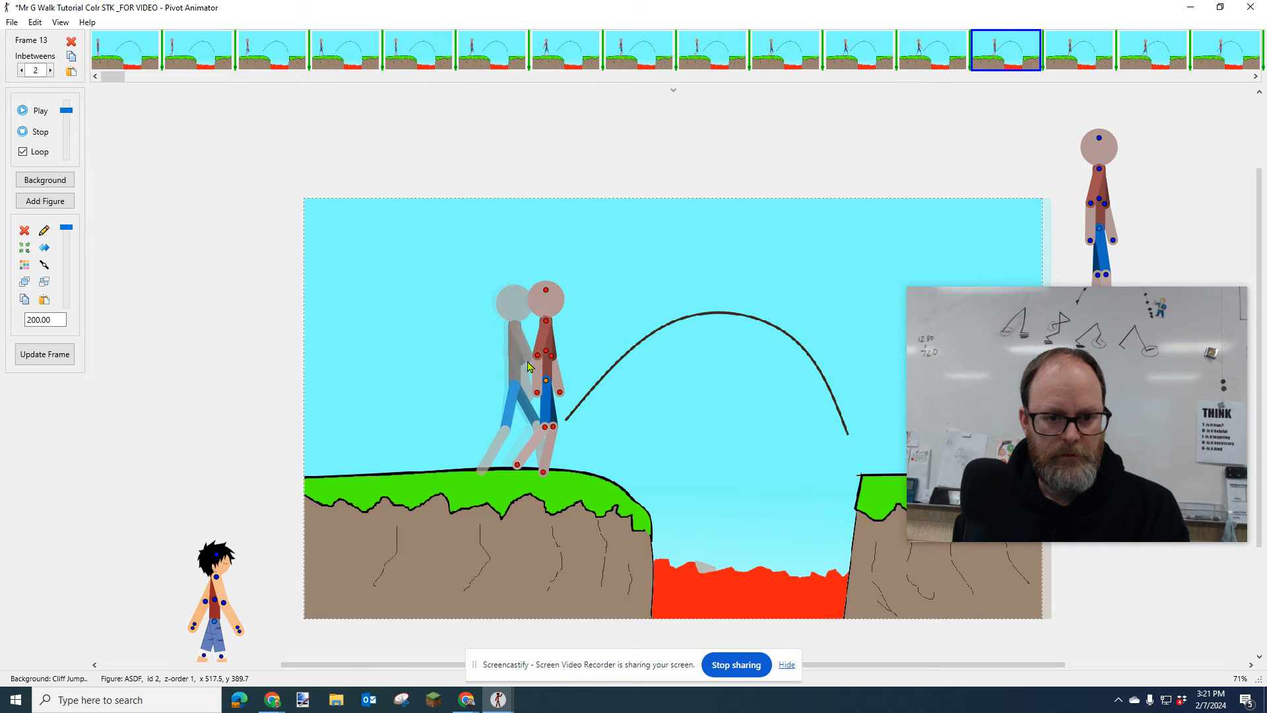
Step: Go back to frame 11 and delete that frame from the timeline
key(Left)
key(Left)
key(Left)
key(Right)
right_click(874, 58)
click(903, 96)
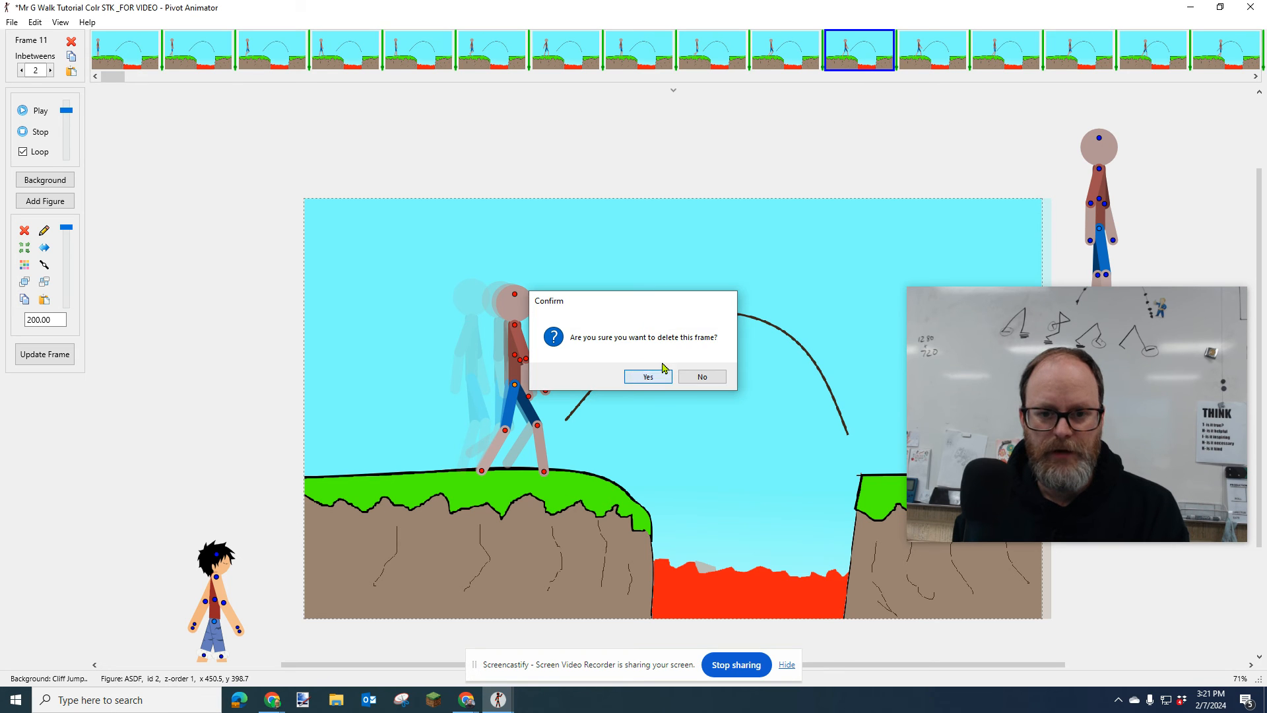
click(642, 375)
Step: Select frame 10 and step backward to frame 1 to review the lighter arm's swing
click(790, 63)
key(Left)
key(Left)
key(Left)
key(Left)
key(Left)
key(Left)
key(Left)
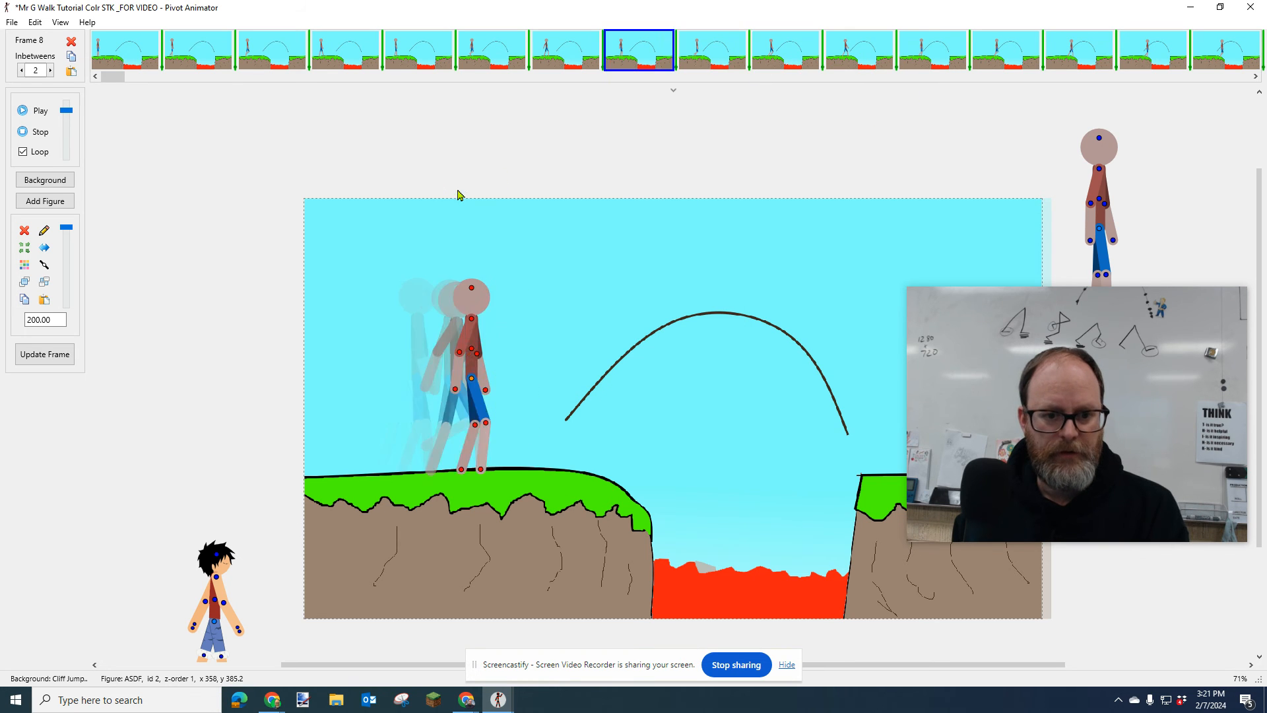
key(Left)
key(Left)
Step: Step forward from the starting pose to frame 16 to examine the arm and leg motion up to the cliff edge
key(Right)
key(Right)
key(Right)
key(Right)
key(Right)
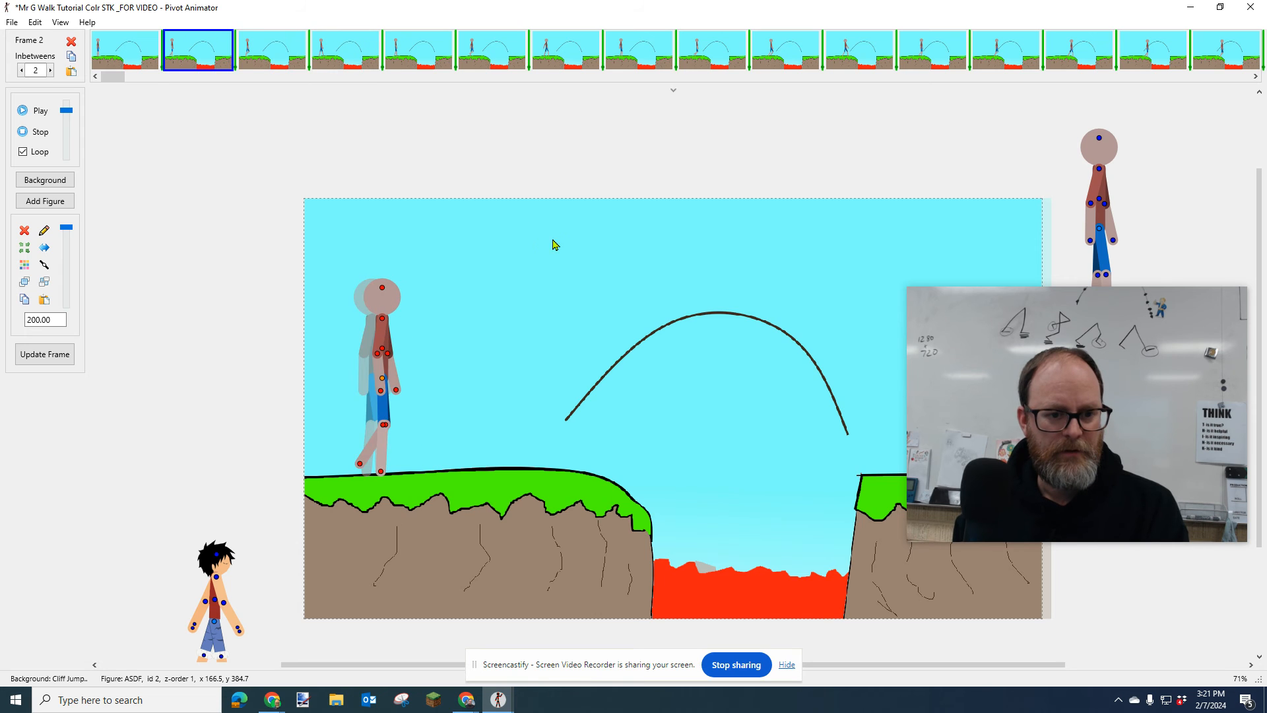
key(Right)
key(Right)
key(Right)
key(Right)
key(Right)
key(Right)
key(Right)
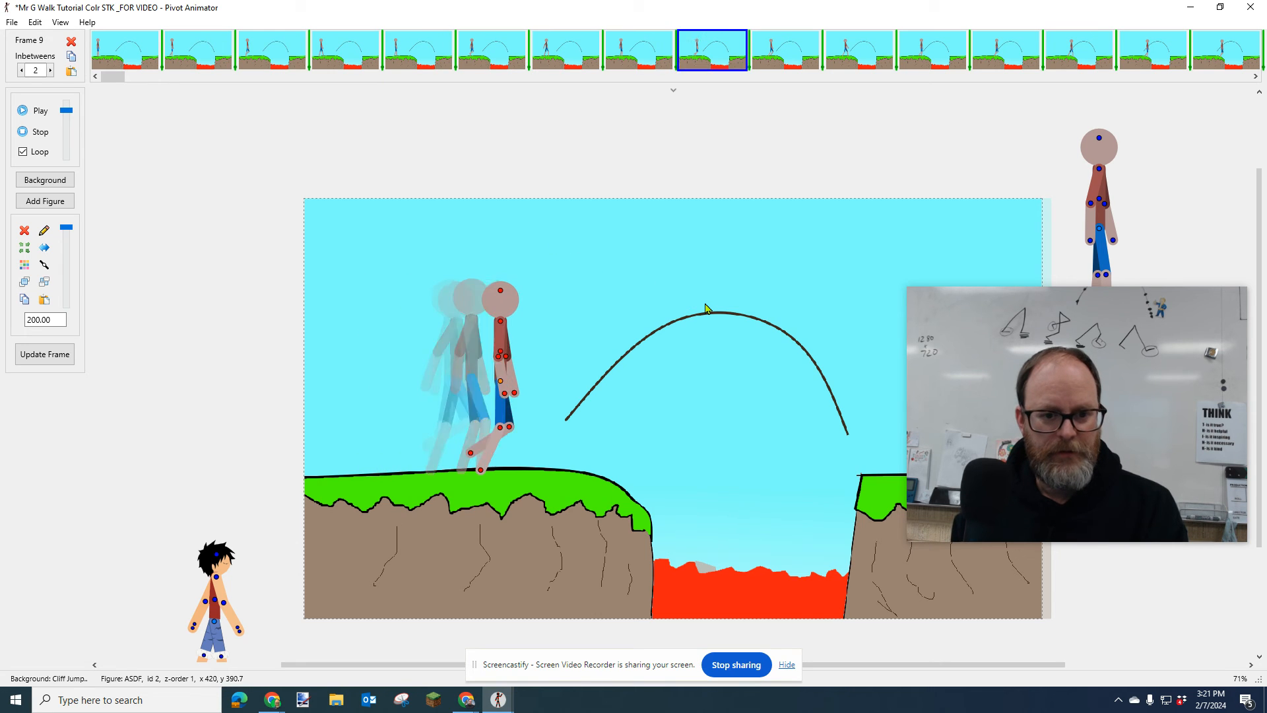
key(Right)
key(Right)
key(Right)
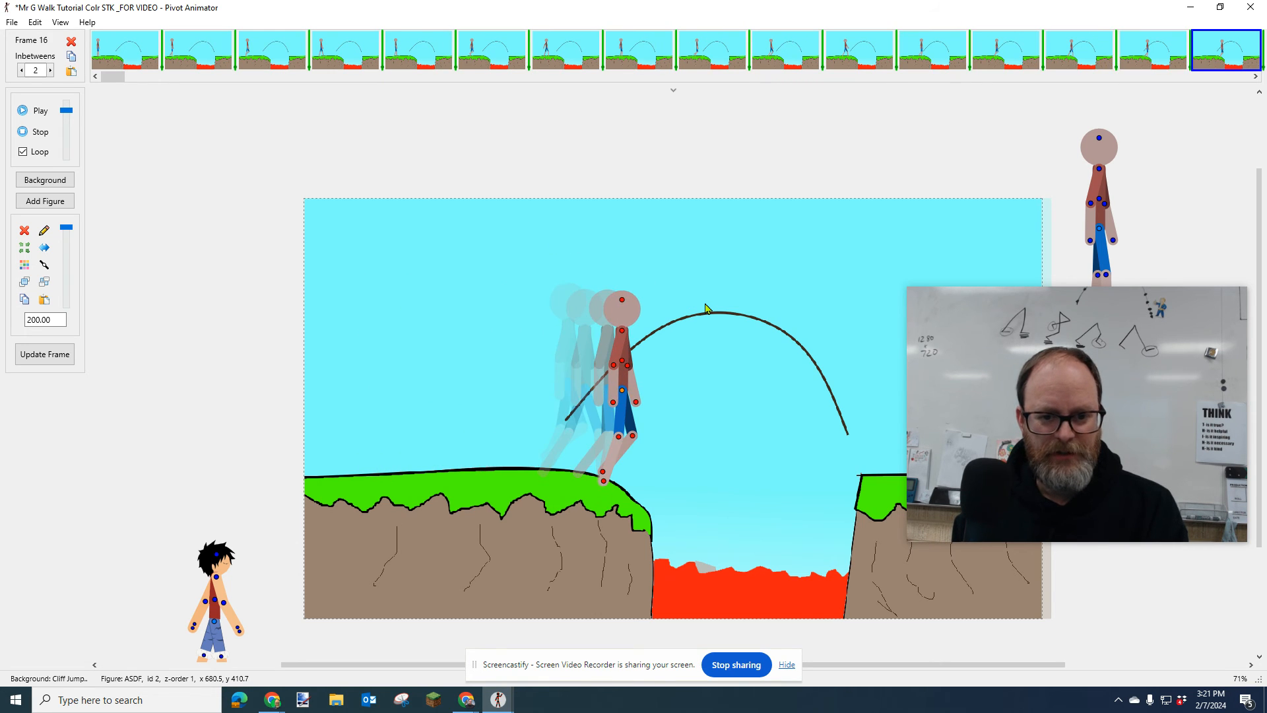
Step: Step backward from frame 16 to frame 1 and recheck the first few poses
key(Left)
key(Left)
key(Left)
key(Left)
key(Left)
key(Left)
key(Left)
key(Left)
key(Left)
key(Left)
key(Left)
key(Left)
key(Left)
key(Left)
key(Left)
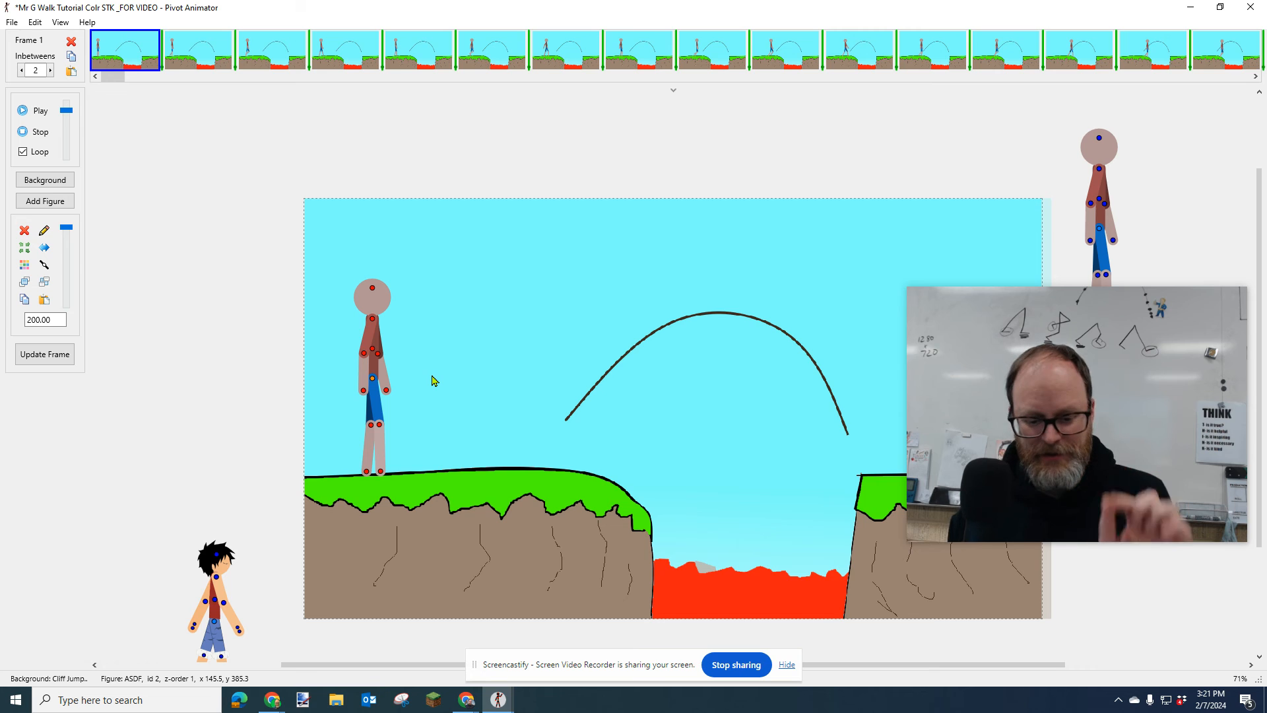
key(Right)
key(Right)
key(Left)
key(Left)
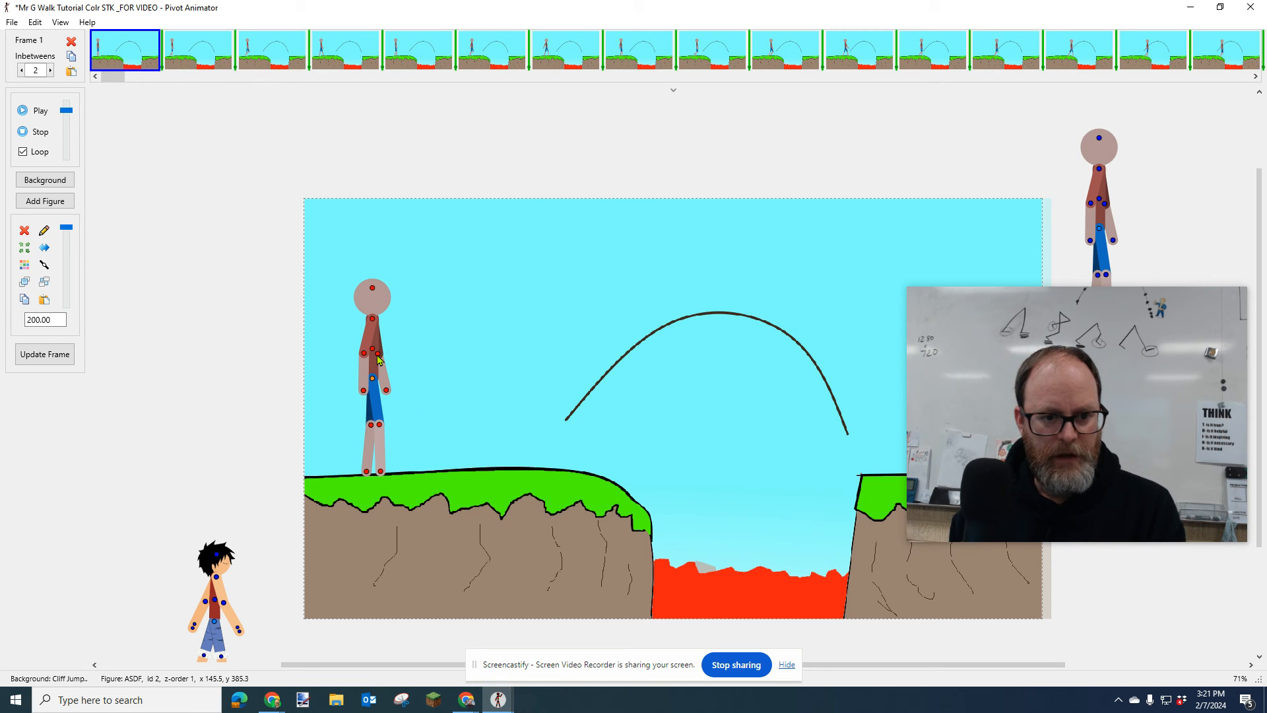
Step: Swing the figure's darker arm back behind the torso in frame 3 and farther back in frame 4
key(Right)
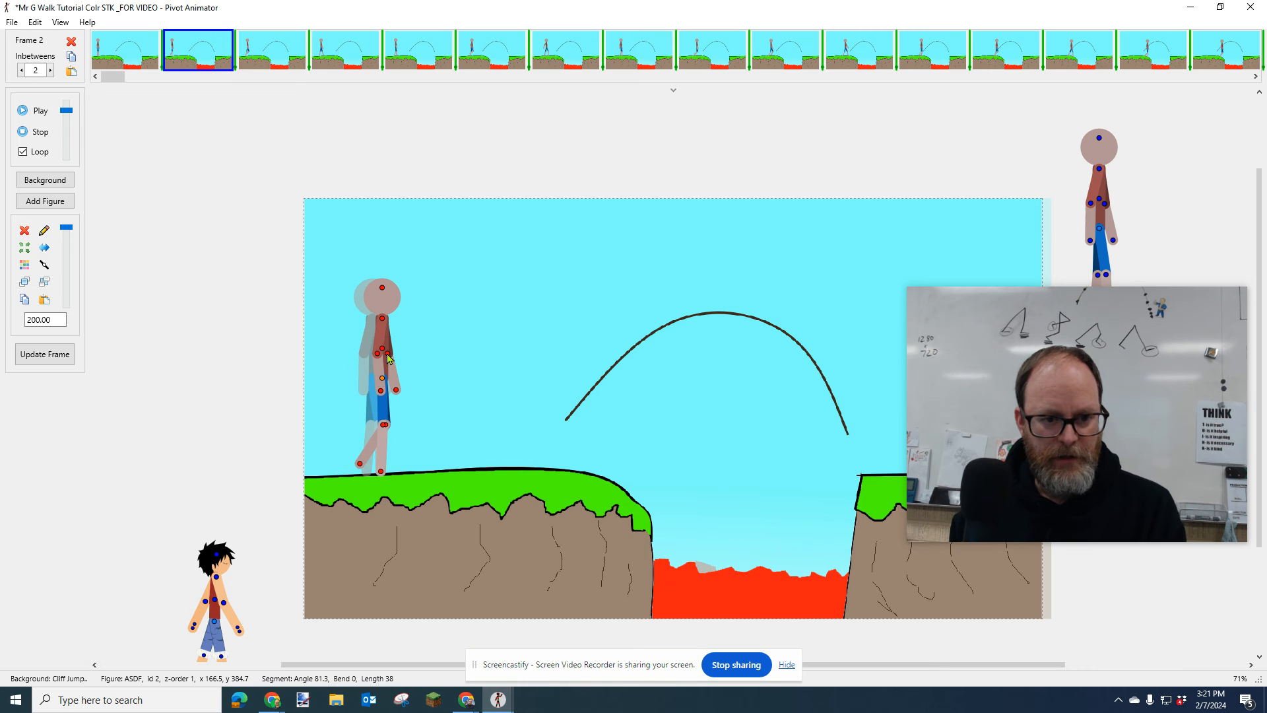
key(Right)
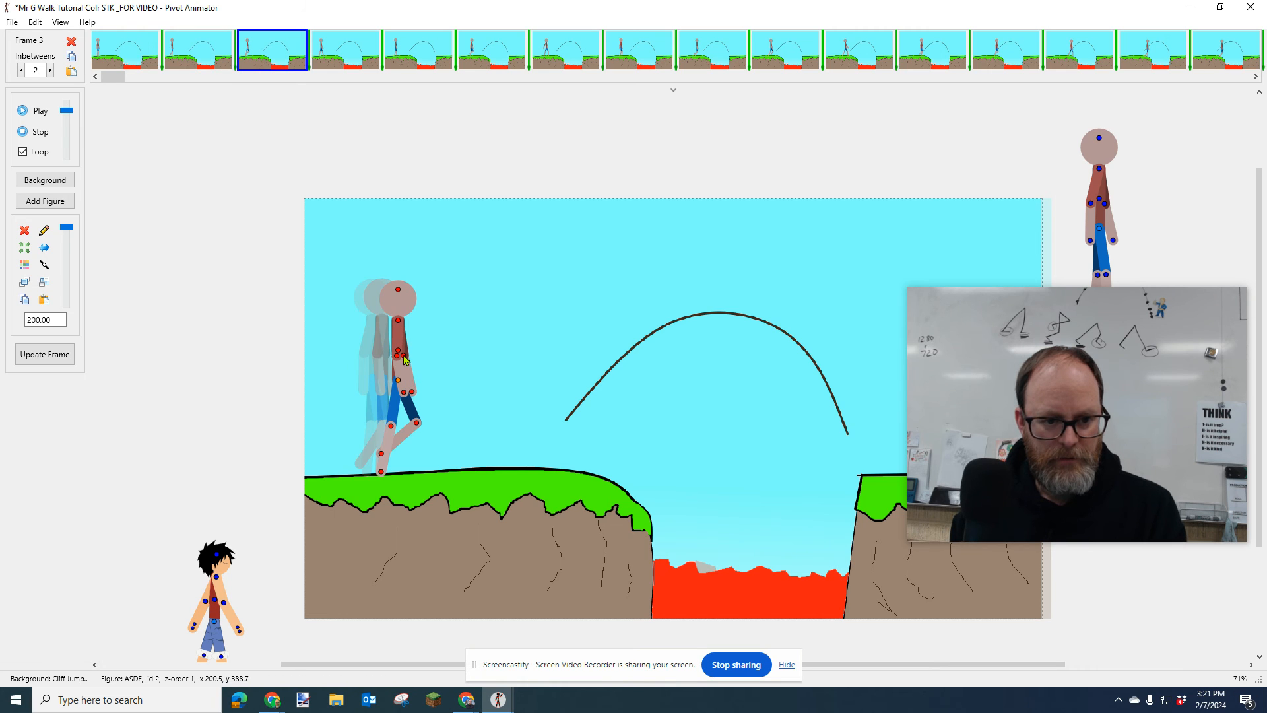
drag(404, 360, 388, 358)
key(Right)
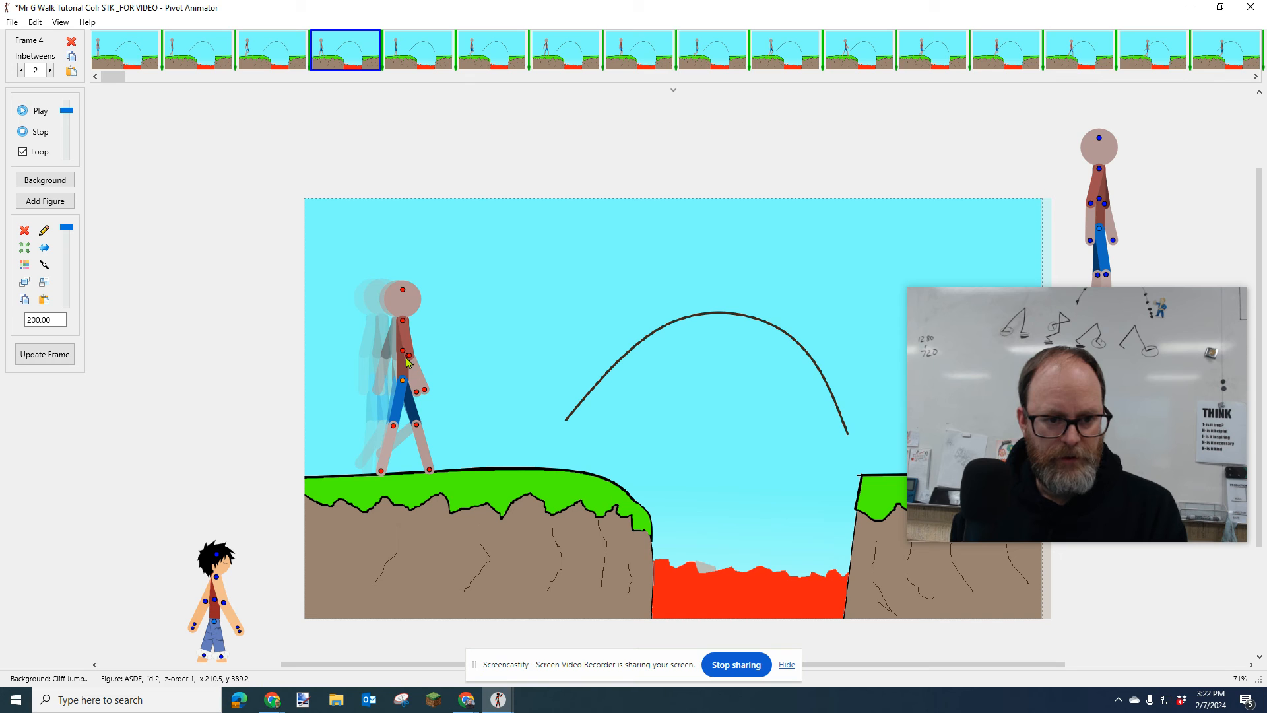
scroll(409, 362, up, 3)
drag(341, 358, 282, 355)
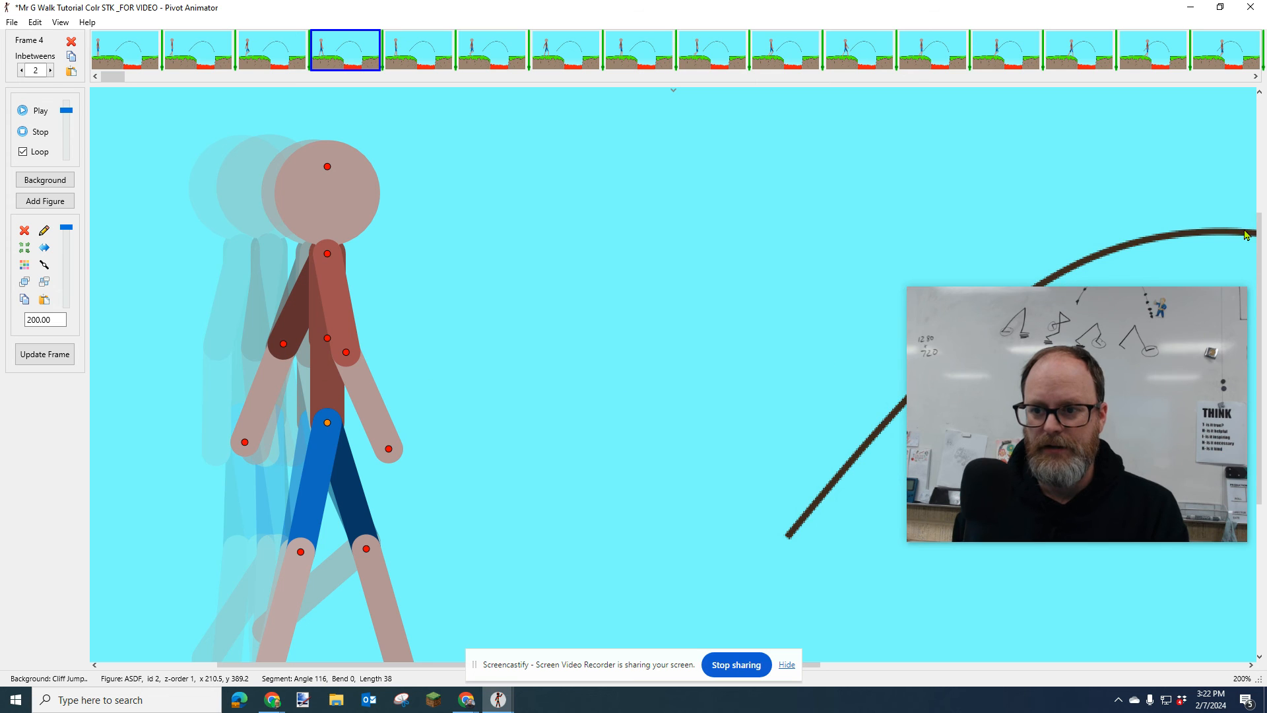
scroll(1154, 262, down, 2)
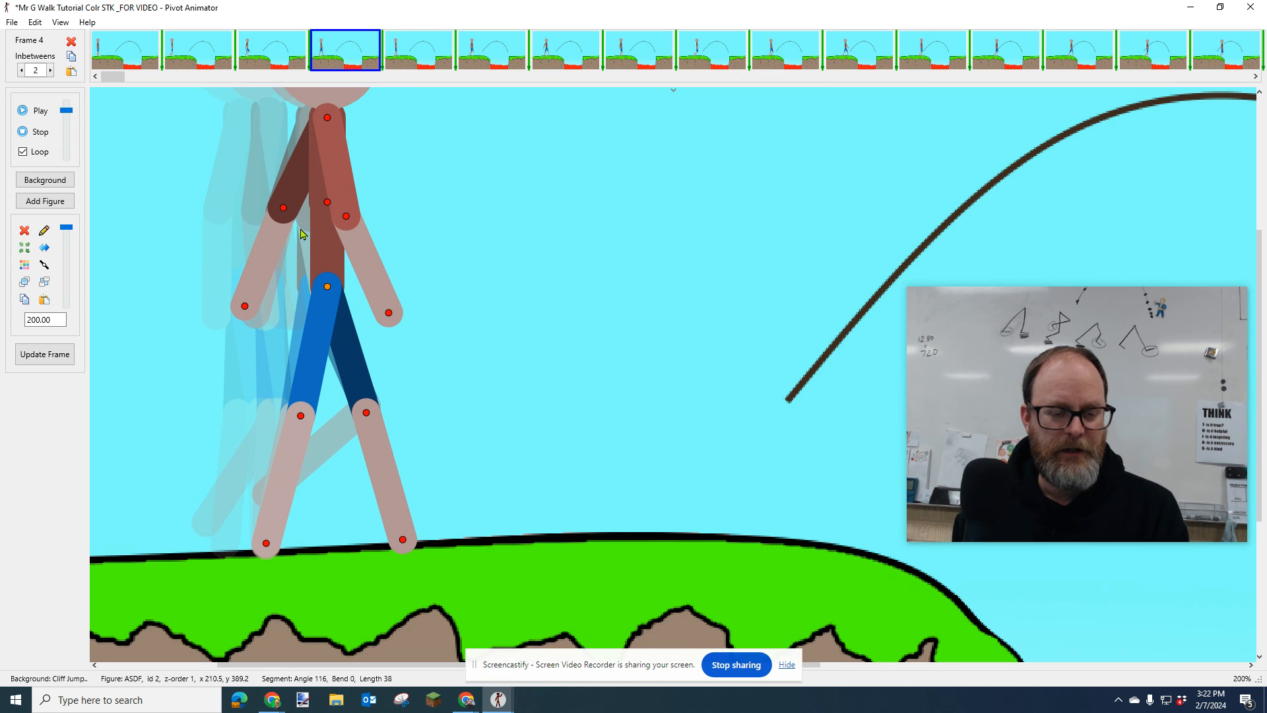
Step: Bring the darker arm forward over frames 5 to 7, from just behind the torso to clearly in front of it
key(Right)
drag(386, 215, 349, 225)
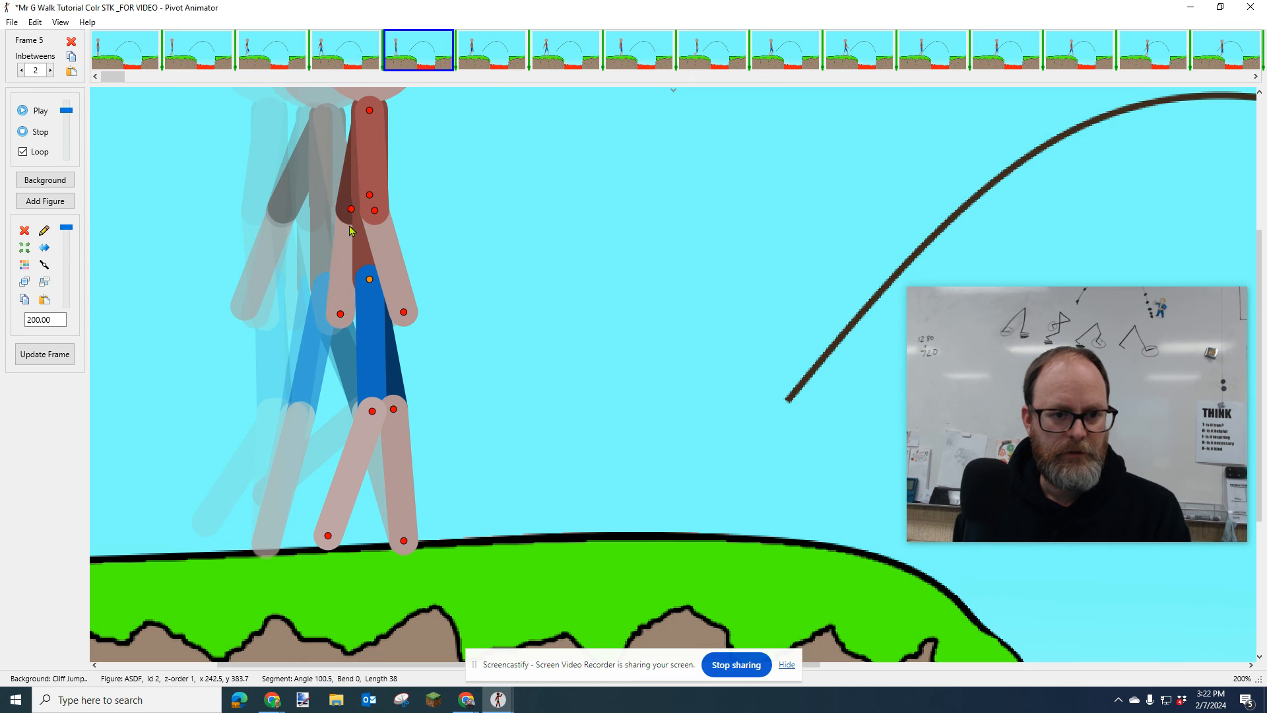
key(Right)
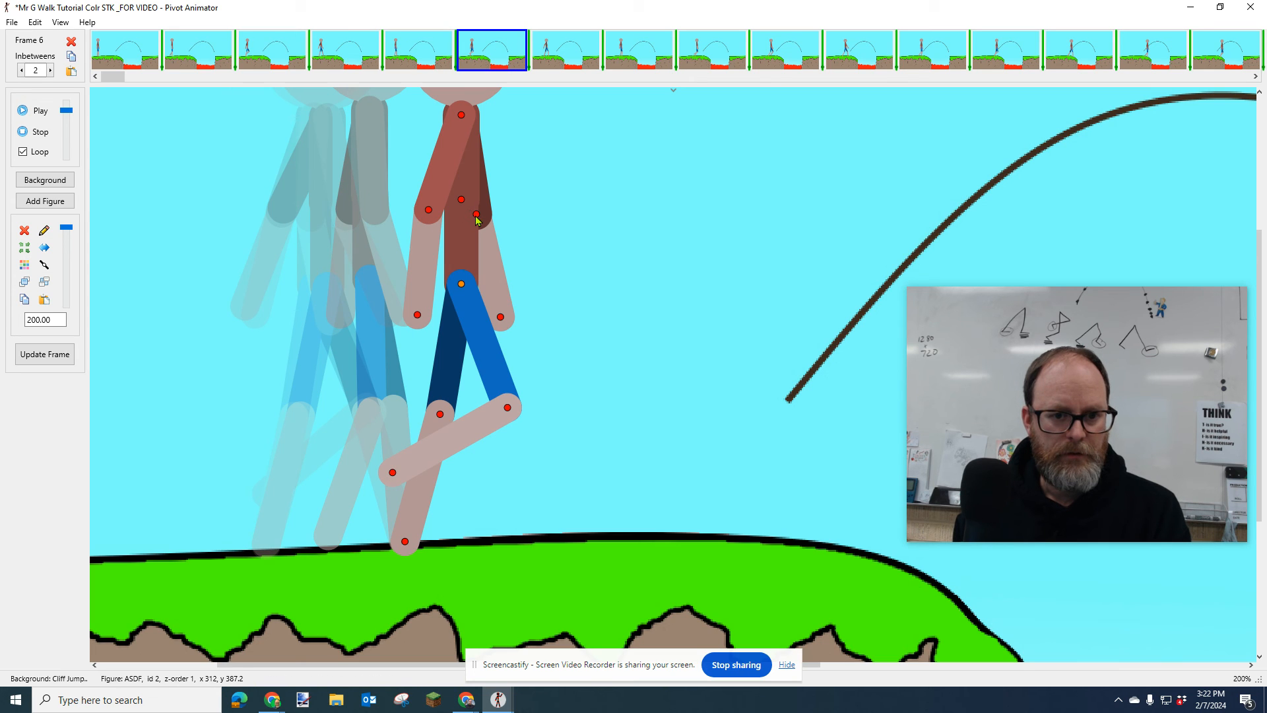
drag(477, 217, 489, 217)
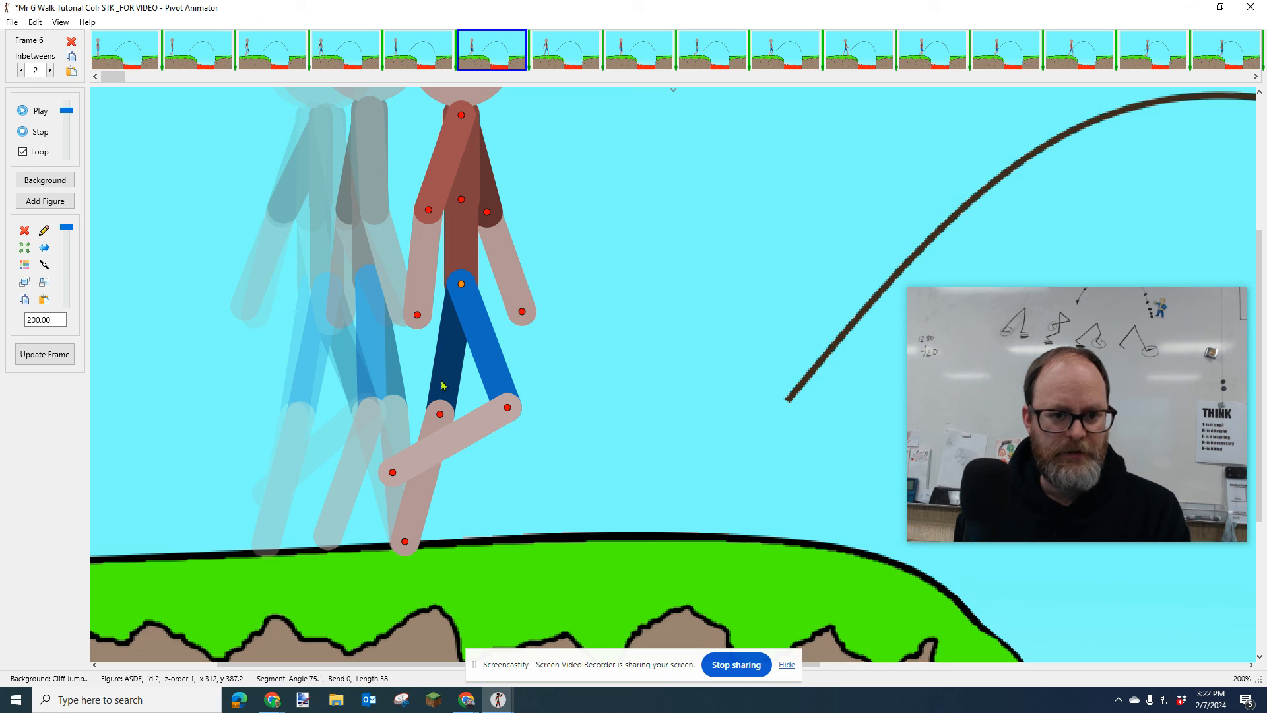
key(Right)
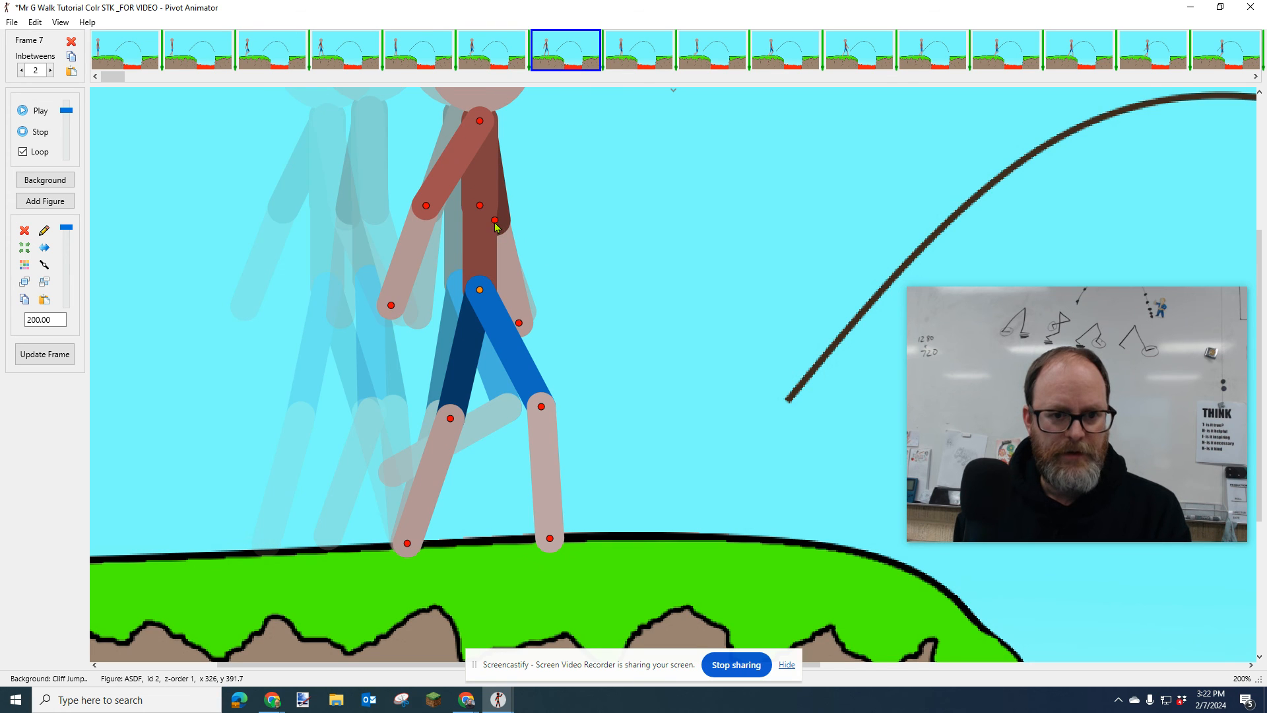
drag(496, 227, 532, 220)
Step: Swing the darker arm just behind the torso in frame 9 and farther back in frames 10 and 11
key(Right)
key(Right)
drag(620, 220, 586, 218)
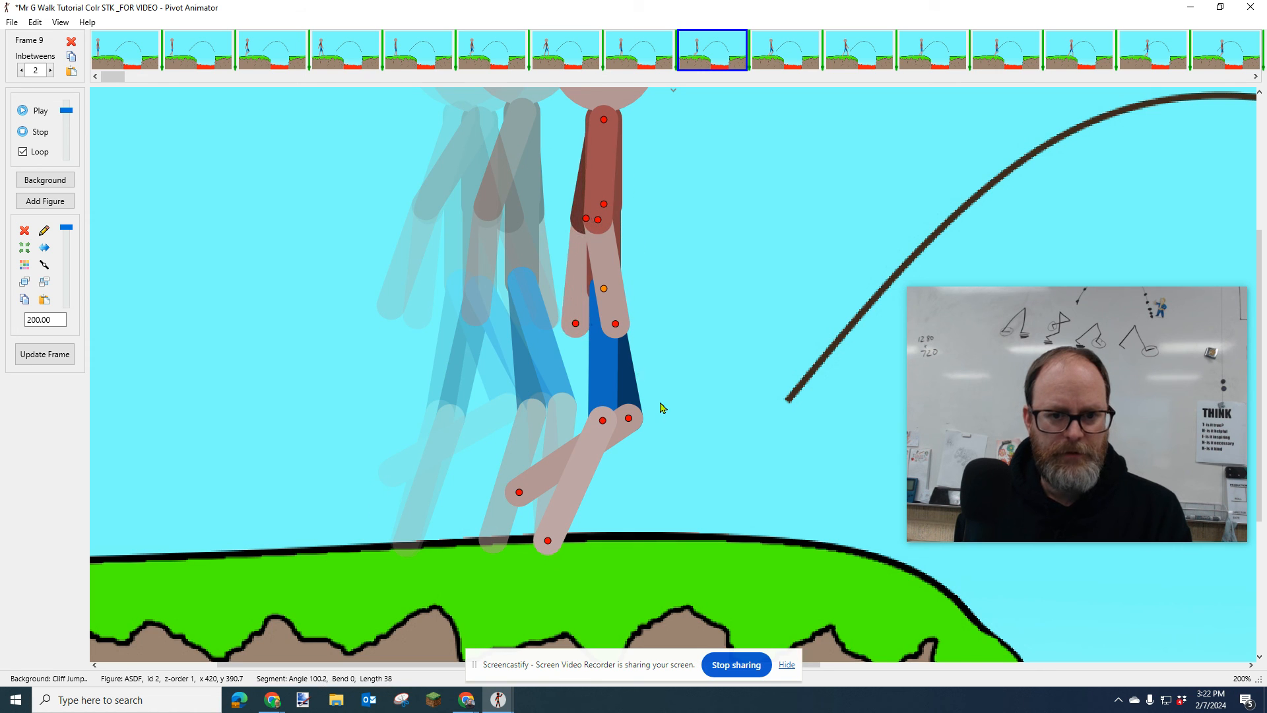
key(Right)
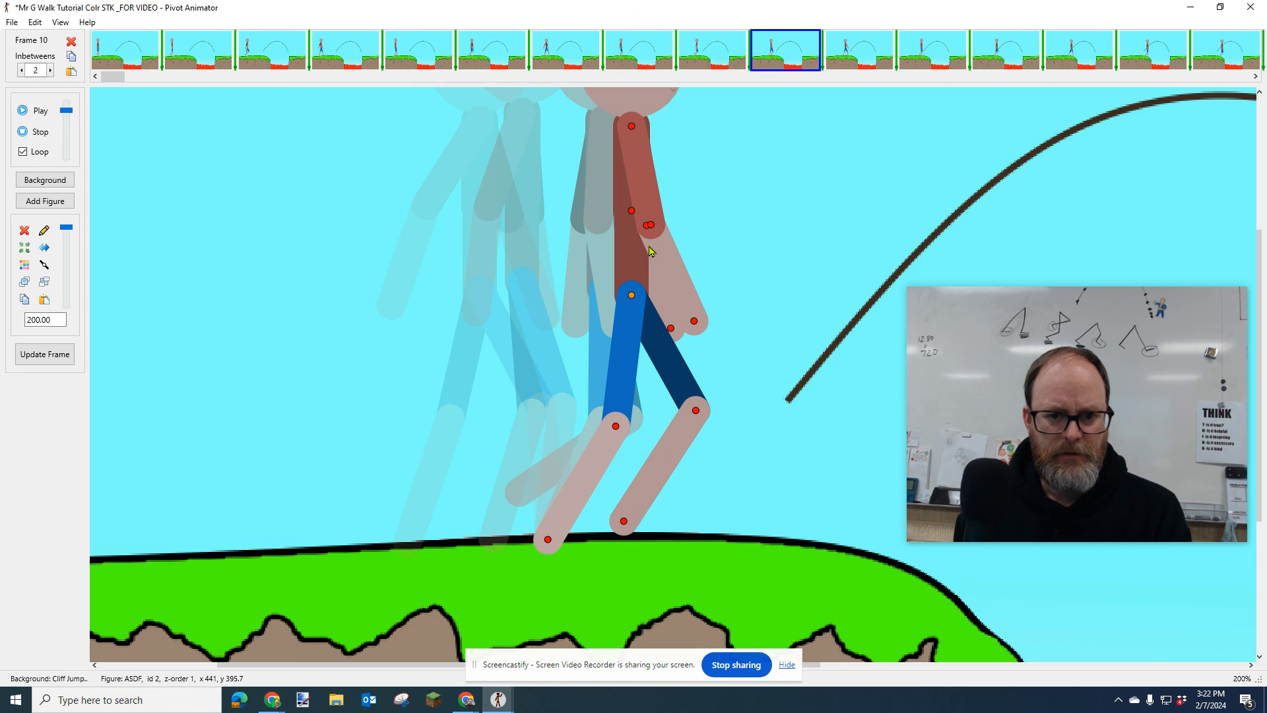
drag(651, 224, 589, 235)
key(Right)
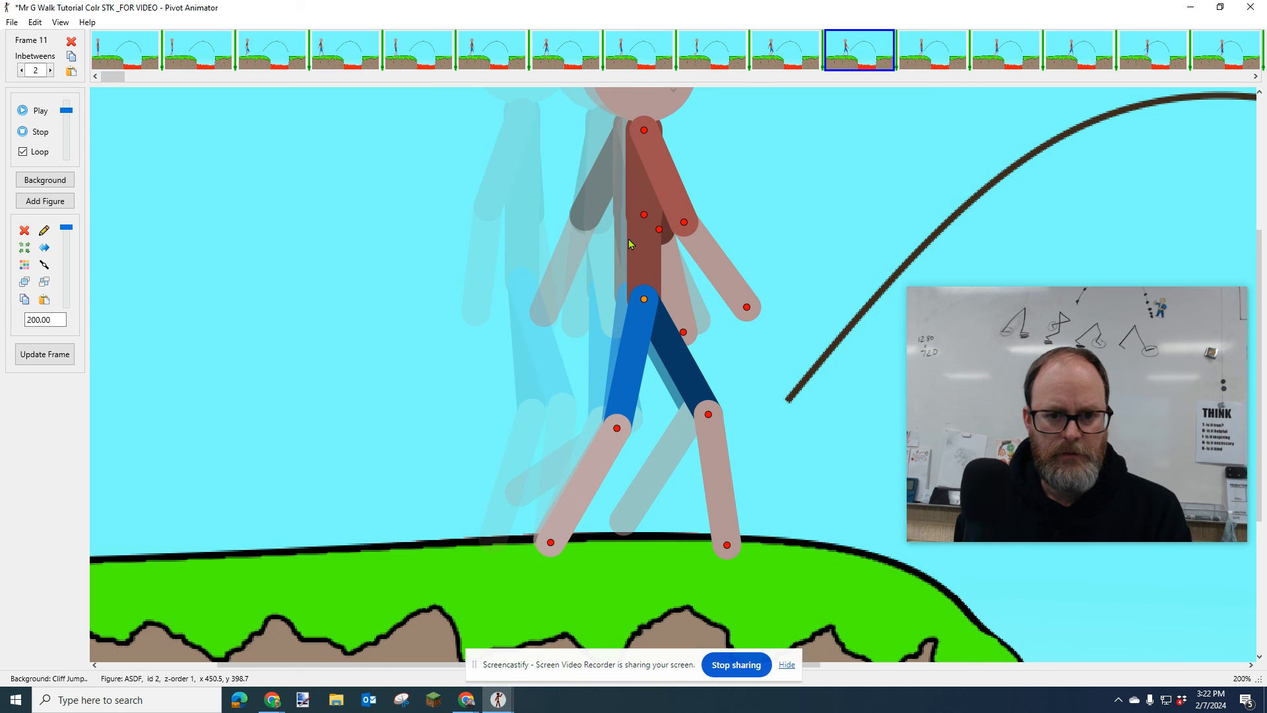
drag(647, 235, 589, 234)
Step: Pull the darker arm in close to the torso in frame 12 and back behind it in frame 14
key(Right)
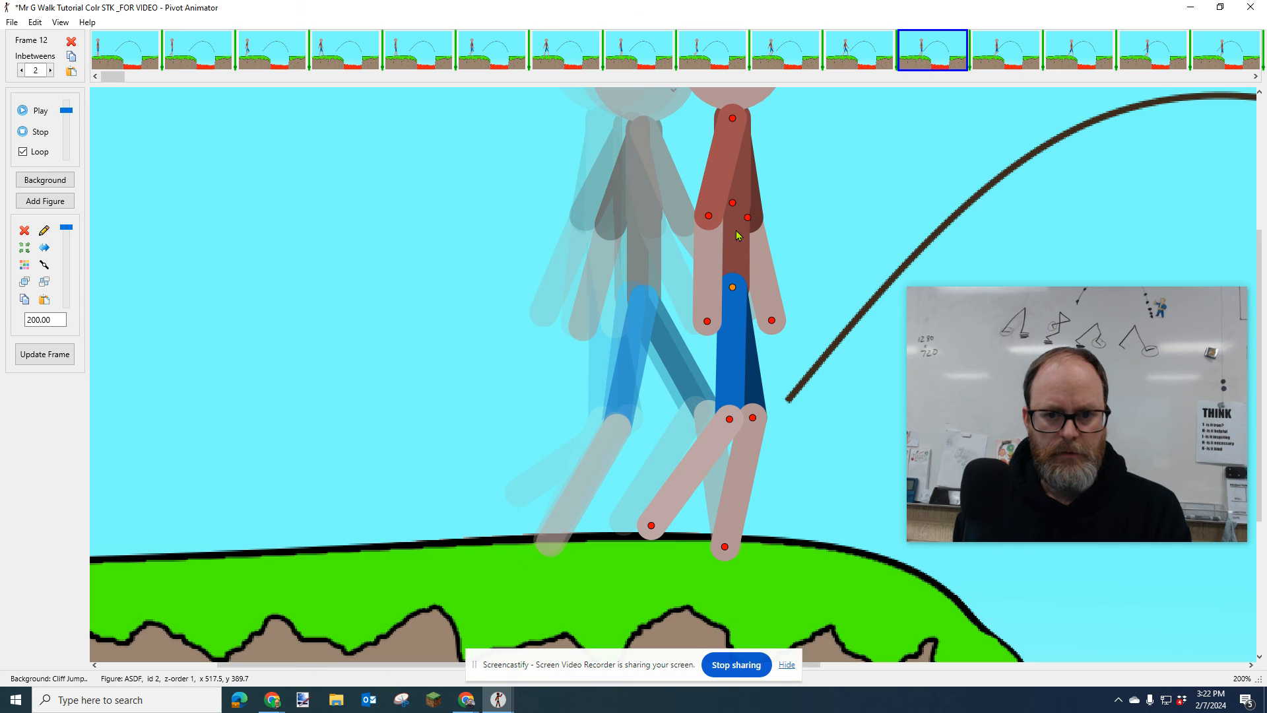
drag(748, 223, 730, 225)
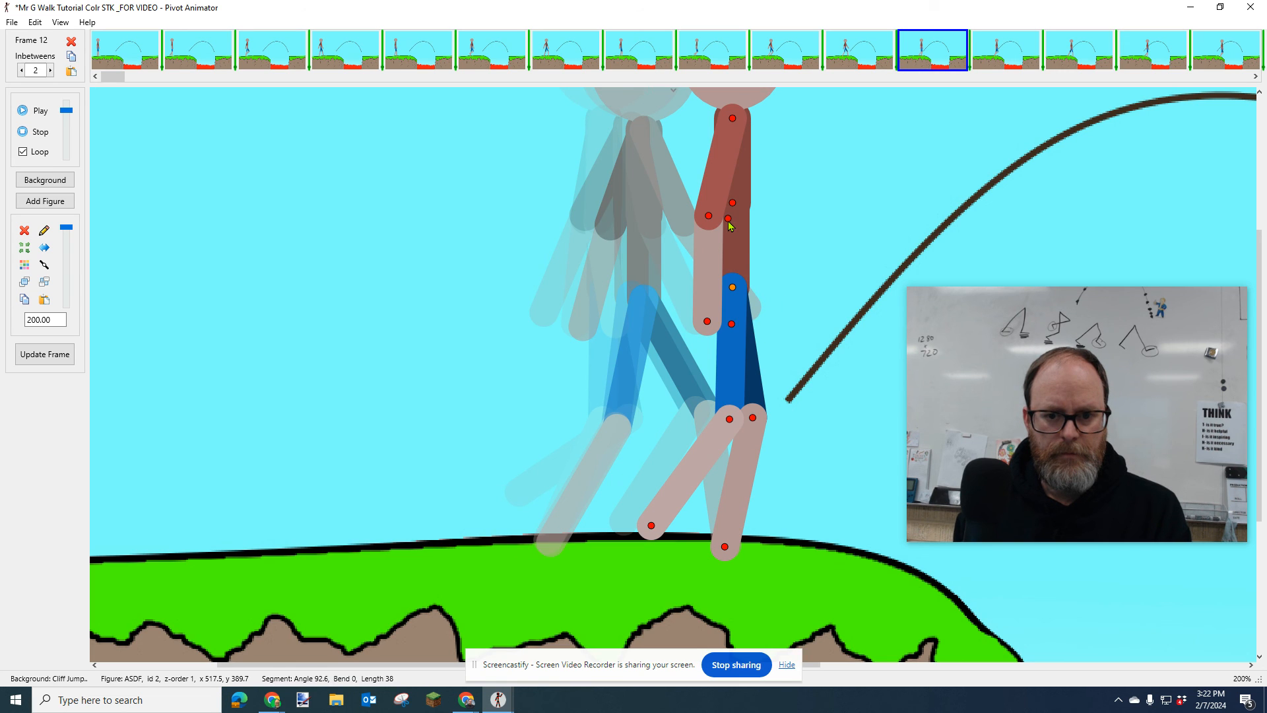
key(Right)
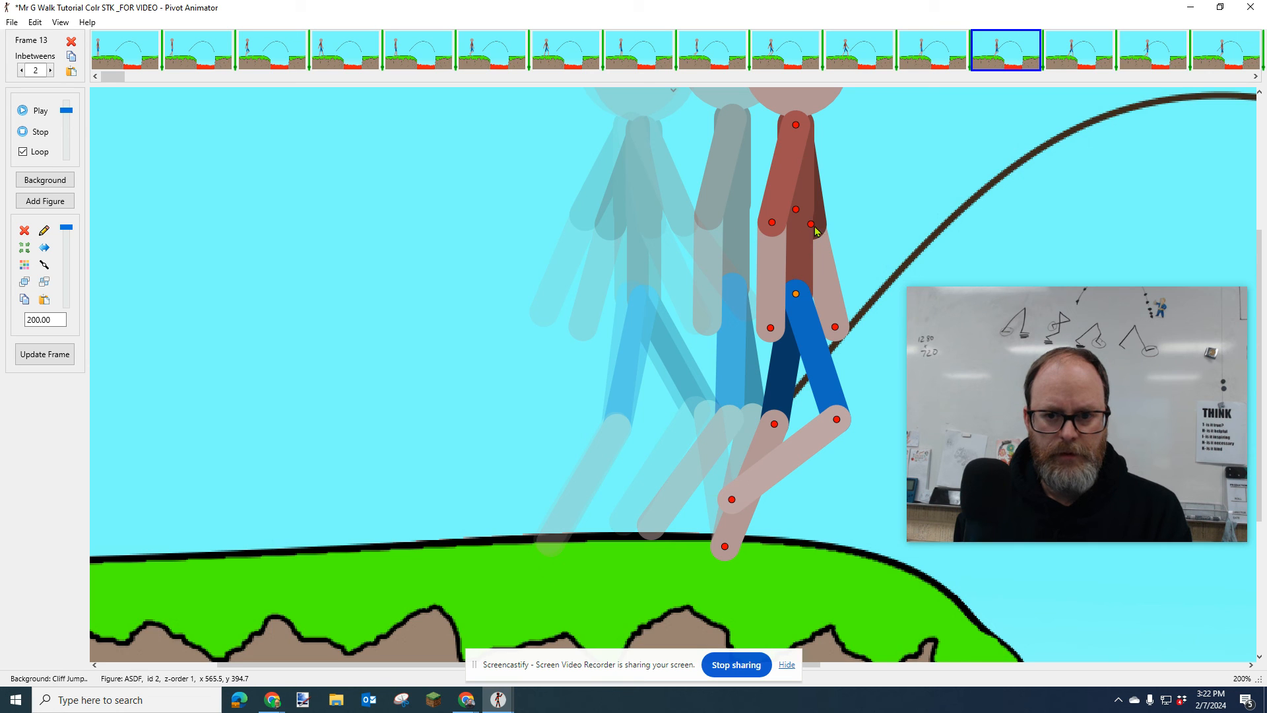
key(Right)
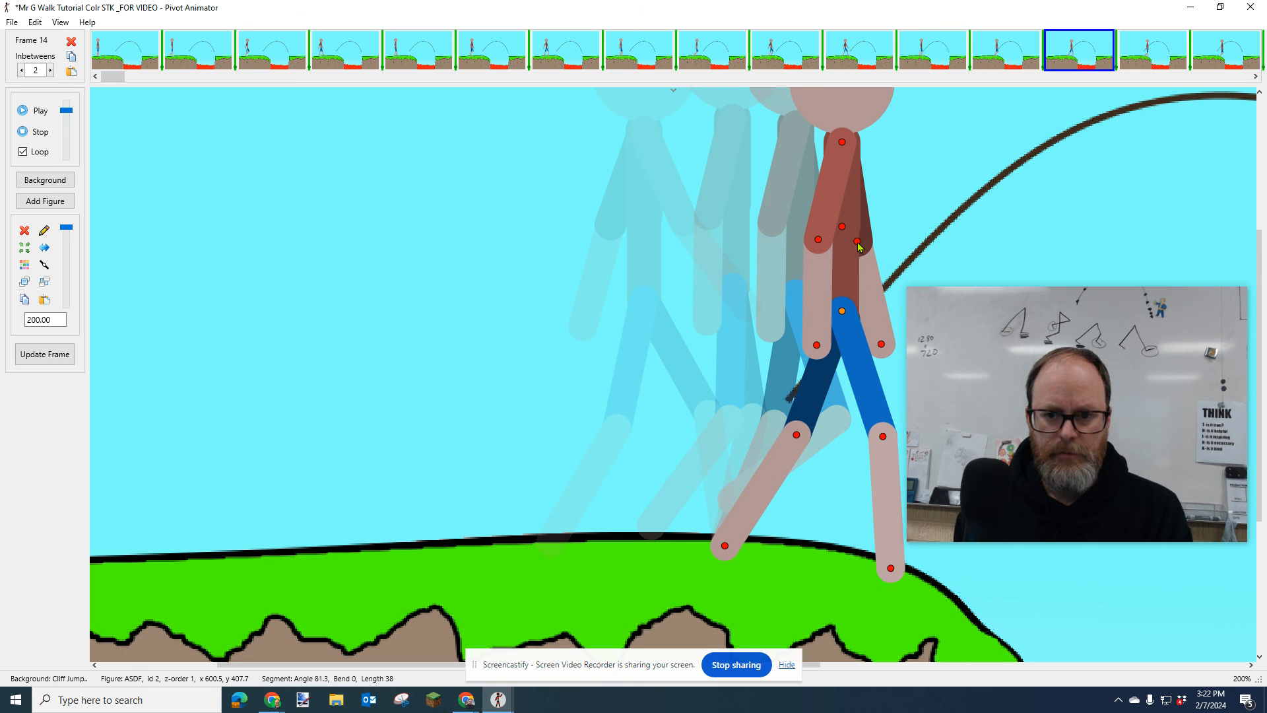
drag(864, 244, 815, 245)
Step: Play the animation with the whole scene in view to check the arm swing, and stop playback
key(Left)
key(Left)
key(Left)
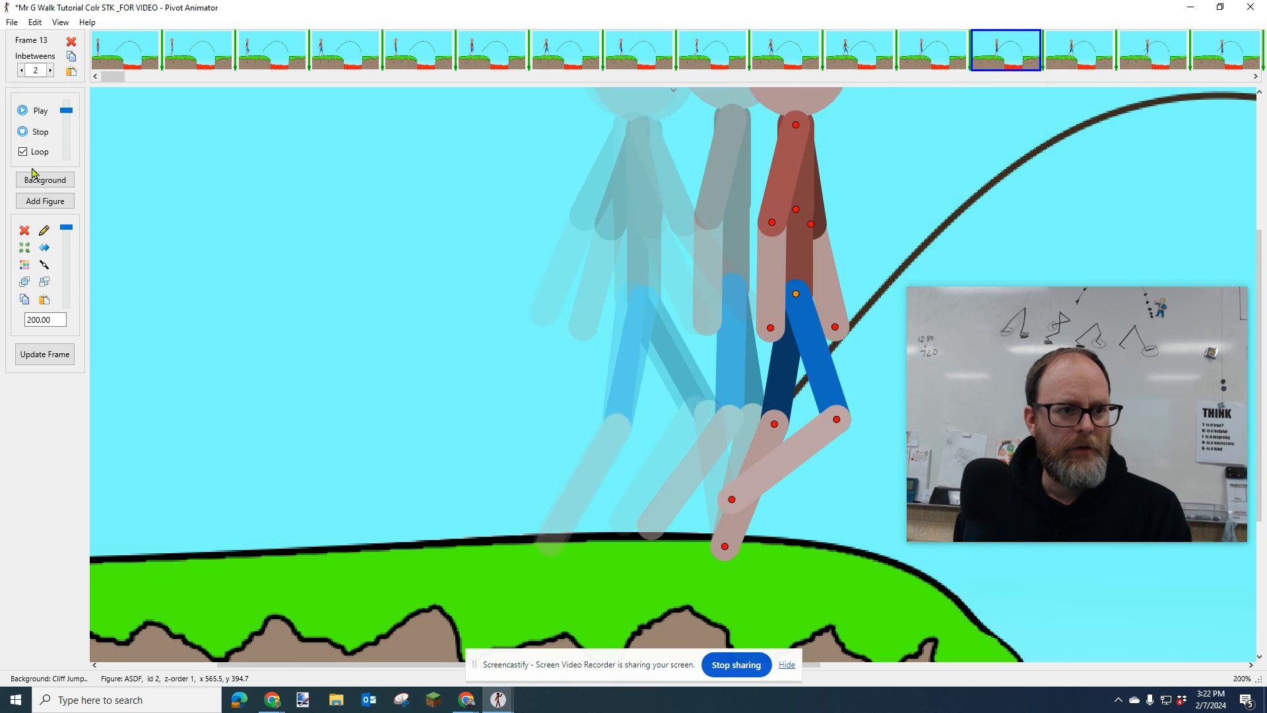
click(34, 114)
scroll(178, 248, down, 2)
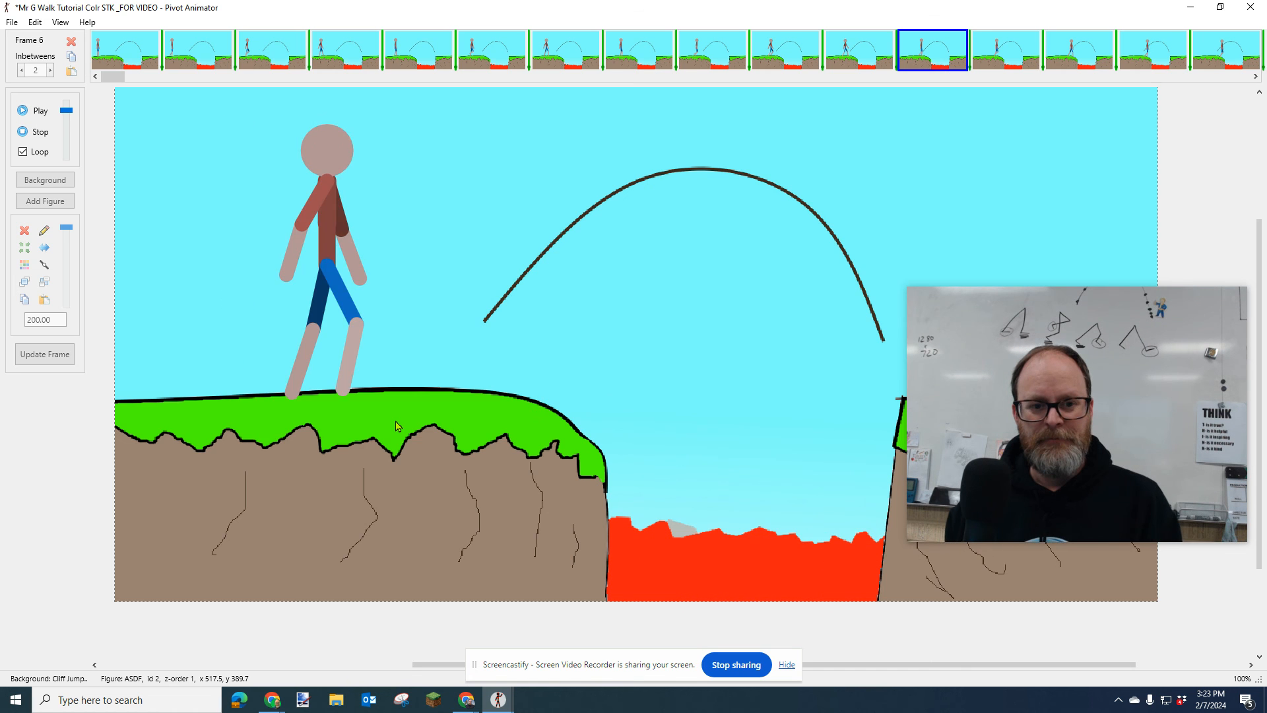
click(41, 133)
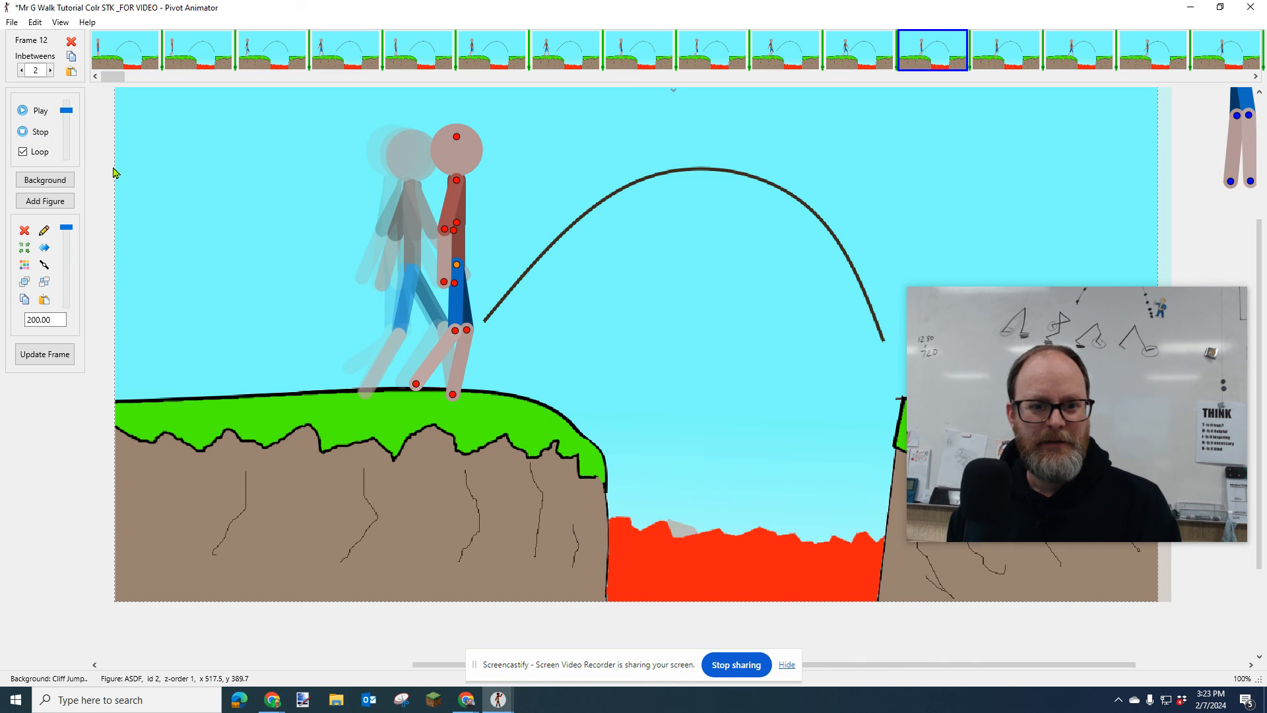